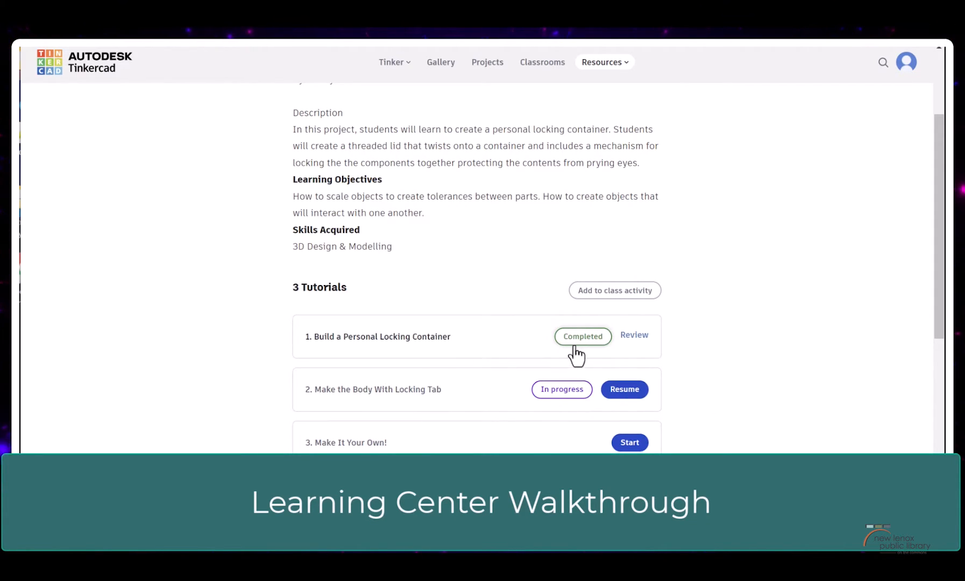
Step: Open the Build a Personal Locking Container tutorial and return to its first instruction page
left_click(415, 338)
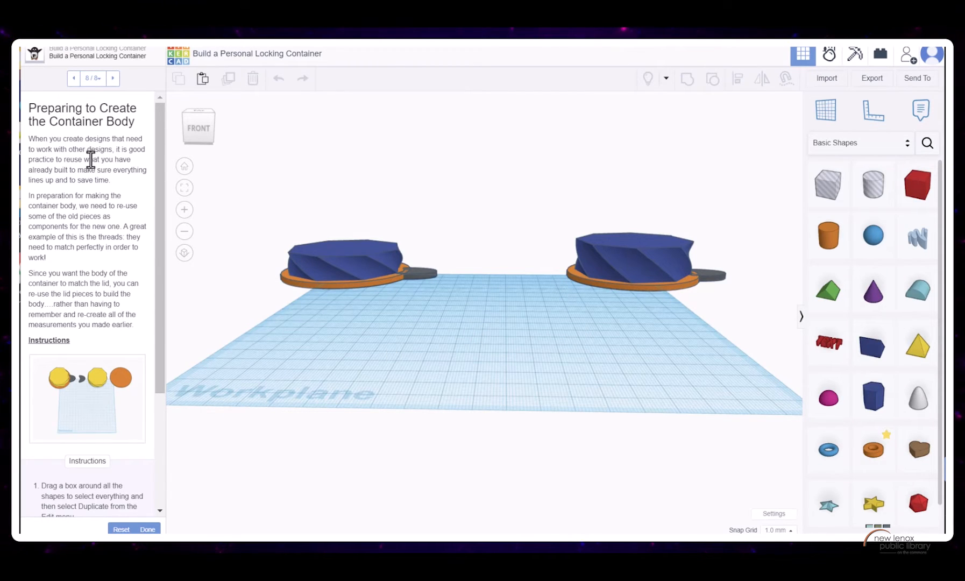
left_click(73, 78)
left_click(73, 78)
left_click(73, 78)
left_click(73, 78)
left_click(74, 78)
left_click(73, 78)
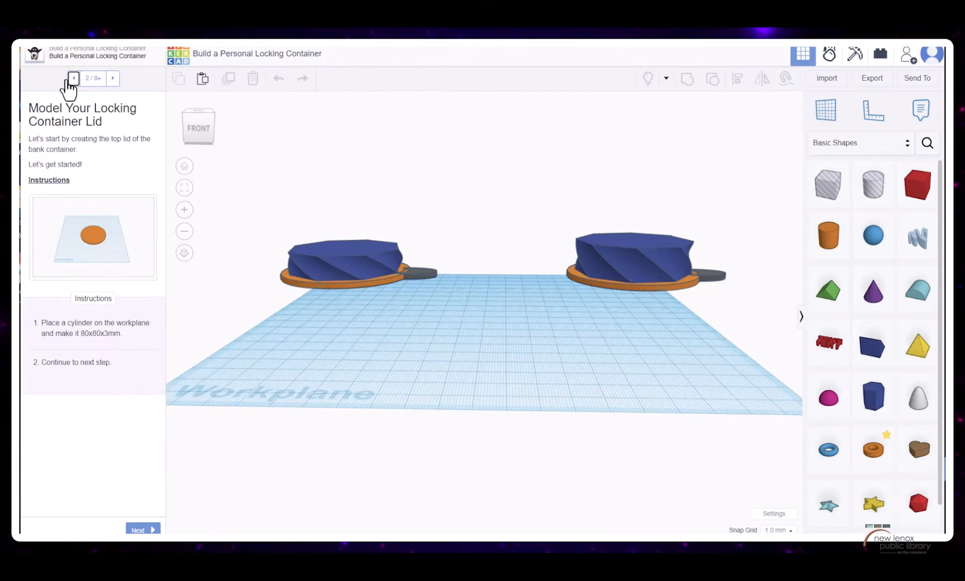
left_click(73, 78)
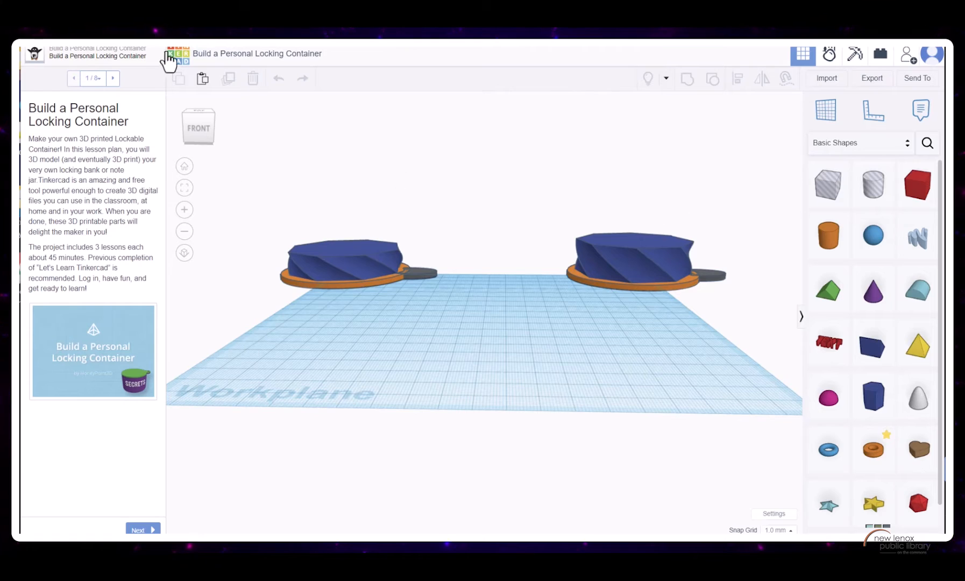
Step: Select all three shapes of the right-hand lid and move them about 234.5 mm left and 41 mm forward, beside the other lid
left_click_drag(729, 296, 601, 205)
left_click_drag(580, 251, 200, 266)
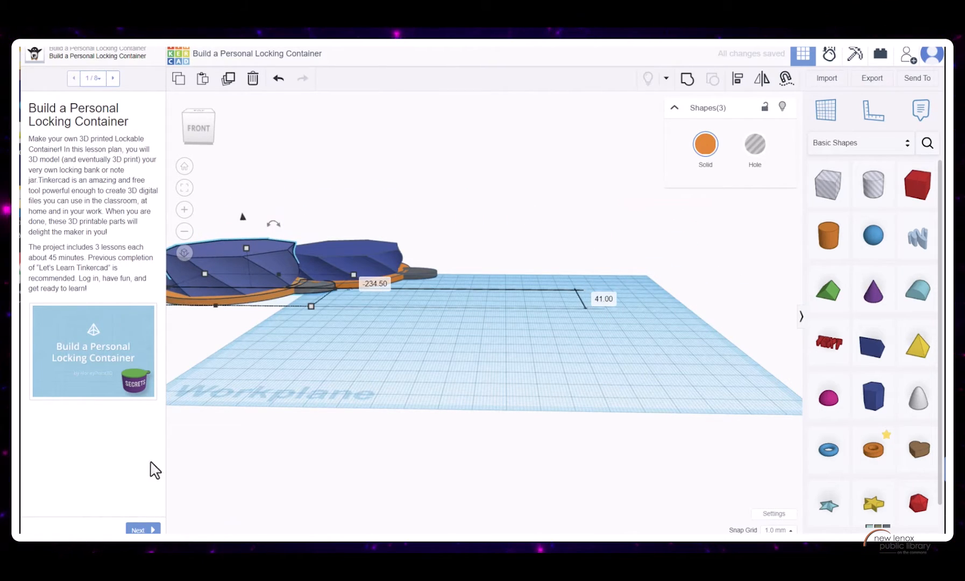
Step: Advance to the lid modelling instructions, place a cylinder on the workplane and set its length to 80 mm
left_click(142, 530)
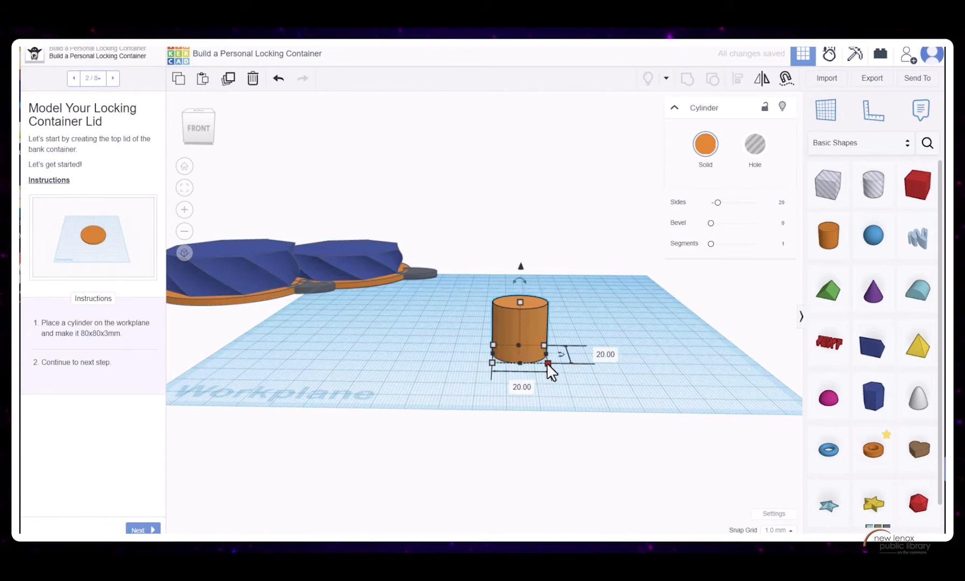
right_click_drag(263, 360, 248, 161)
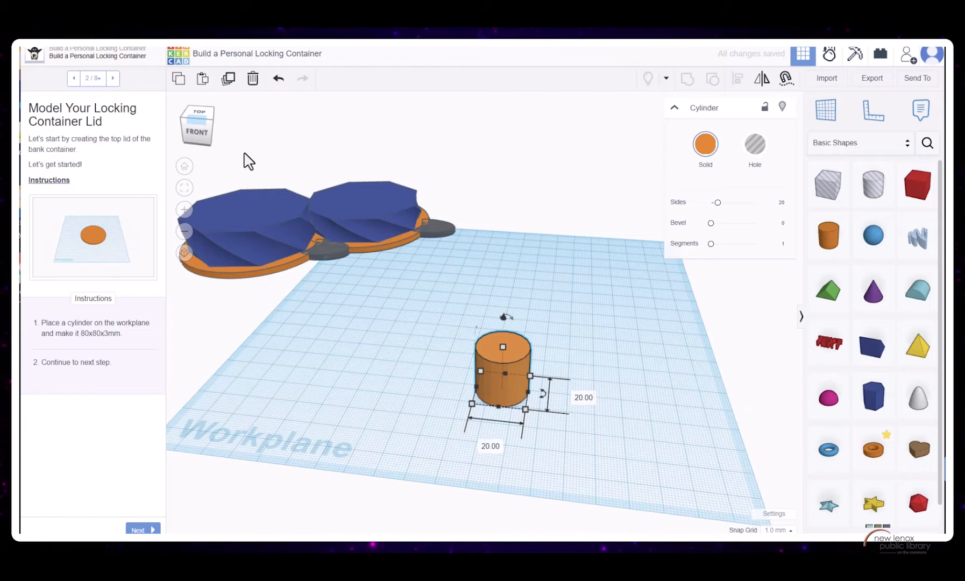
left_click(584, 398)
type("80")
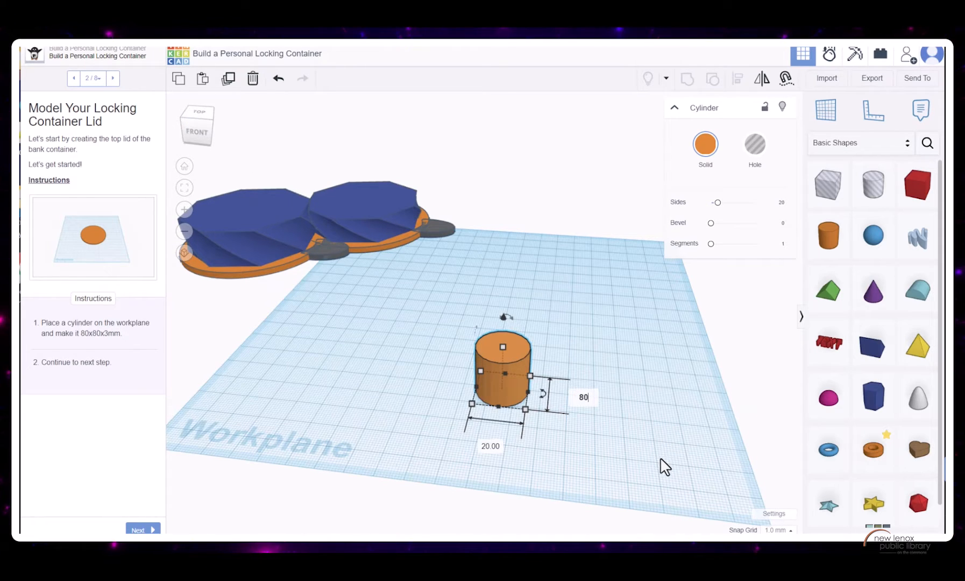
key("Return")
scroll(508, 409, "down", 5)
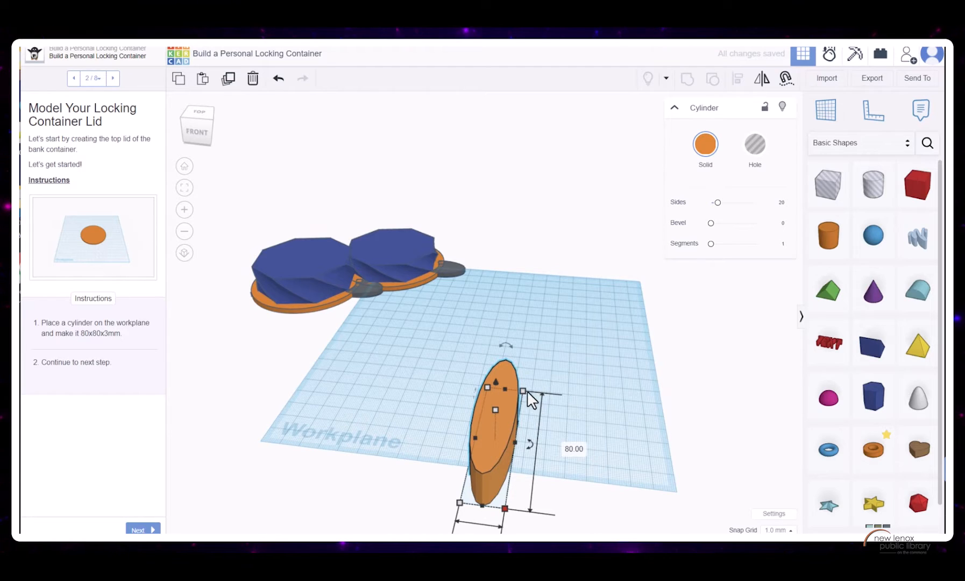
Step: Set the cylinder's width to 80 mm and move it about 38 mm to the left
left_click(183, 188)
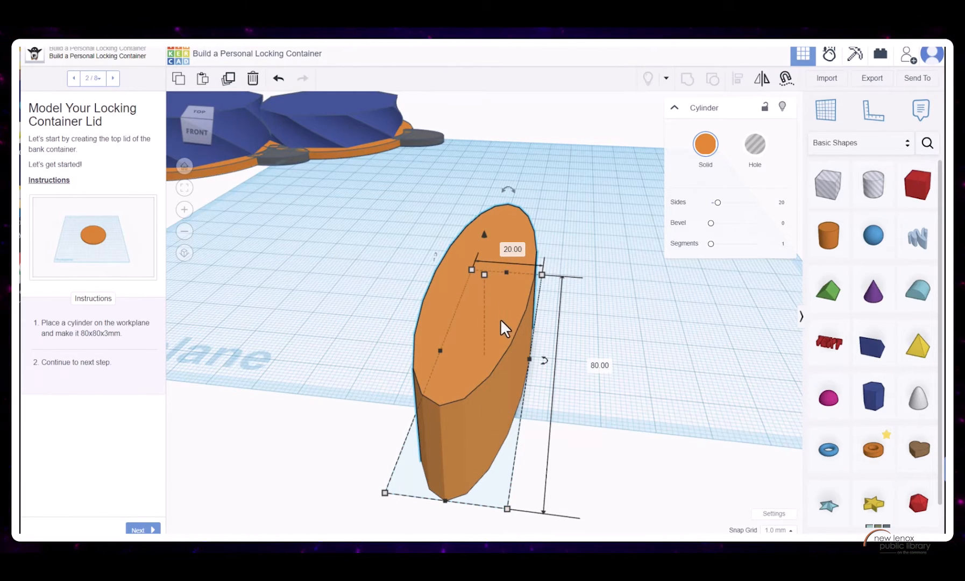
left_click(512, 249)
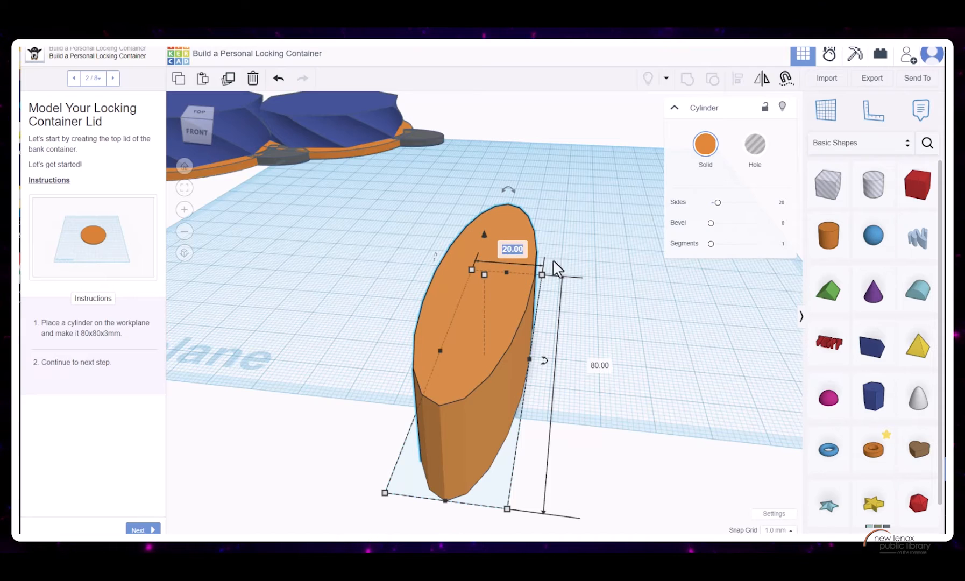
key("Return")
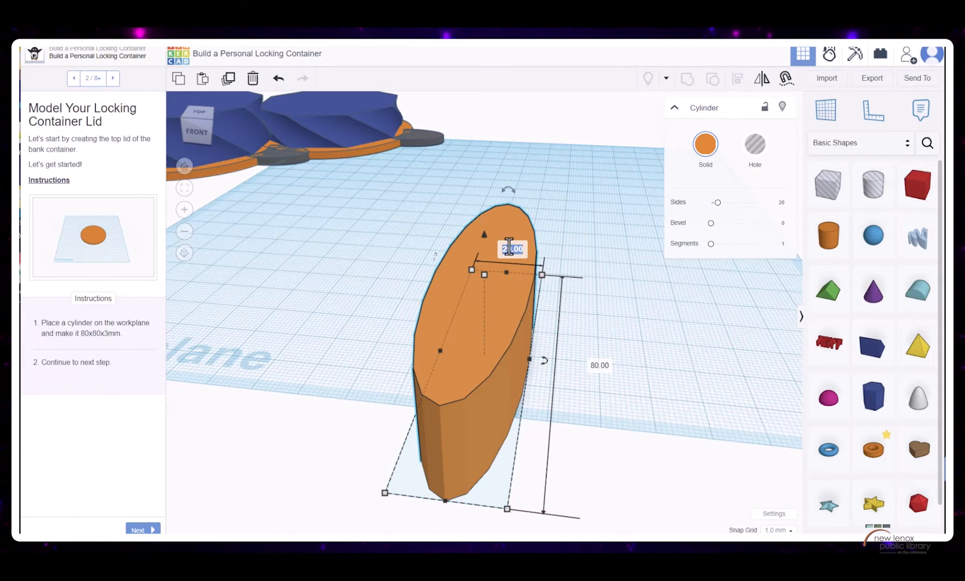
type("80")
key("Return")
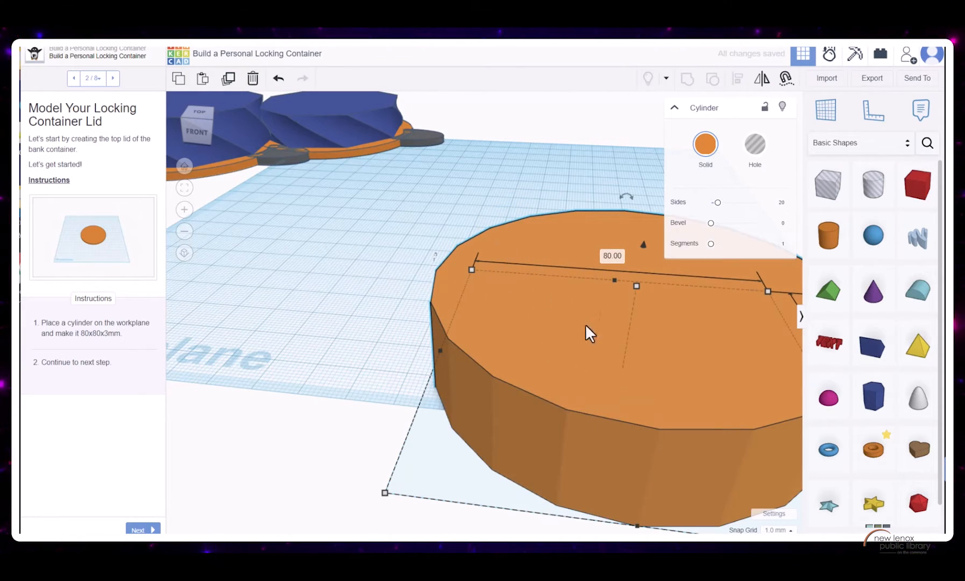
left_click_drag(585, 324, 398, 323)
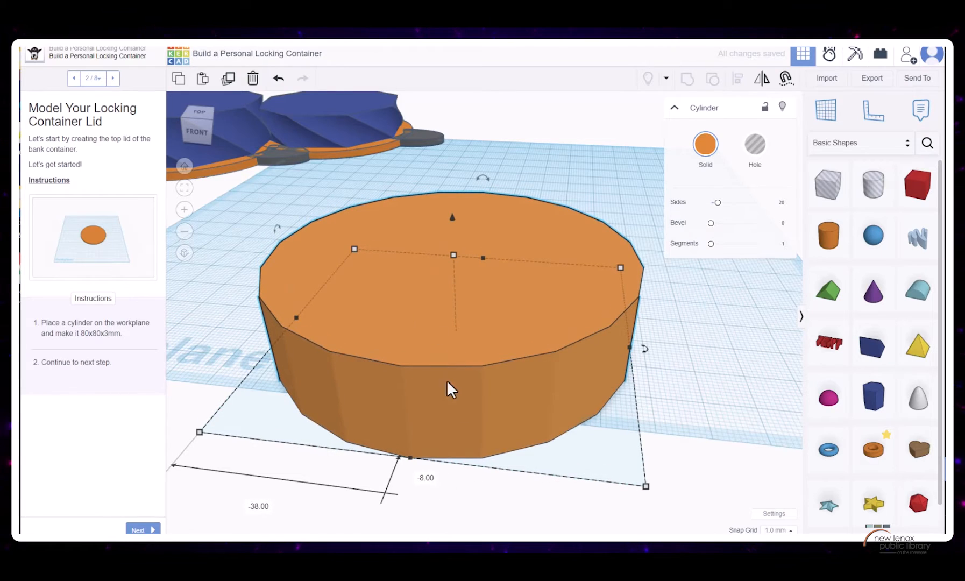
Step: Set the cylinder's height to 3 mm and move the disc about 13 mm back and 4 mm right
mouse_move(454, 289)
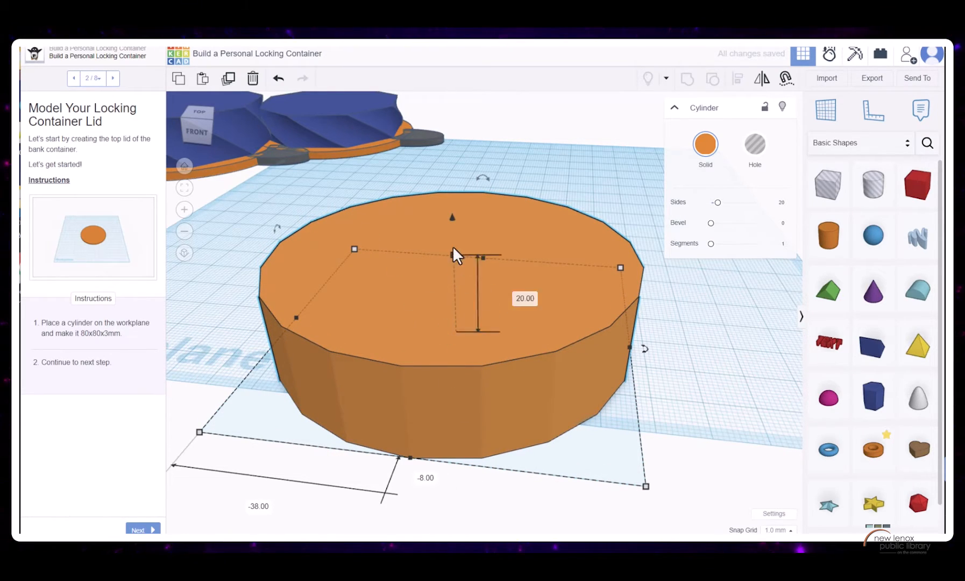
mouse_move(455, 255)
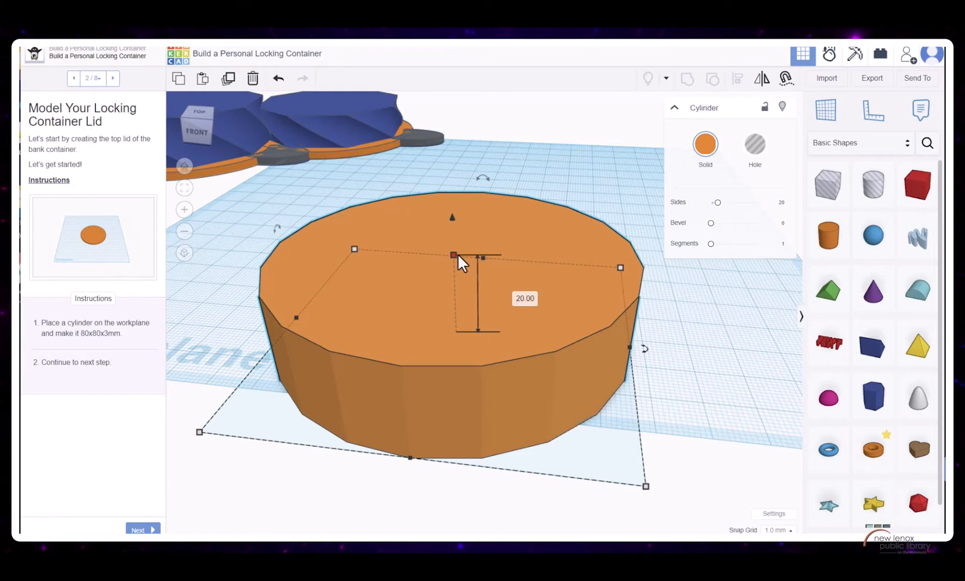
left_click(201, 122)
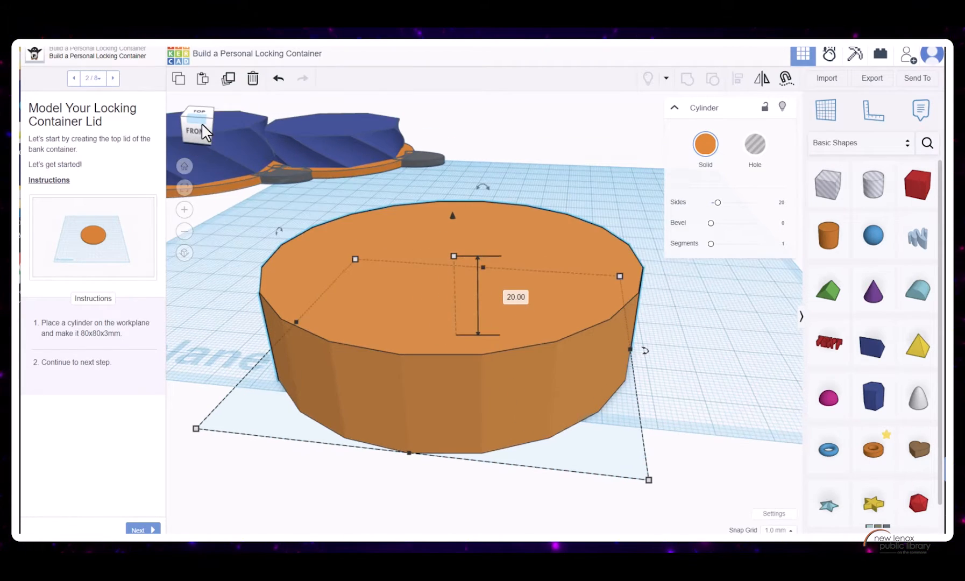
left_click(205, 118)
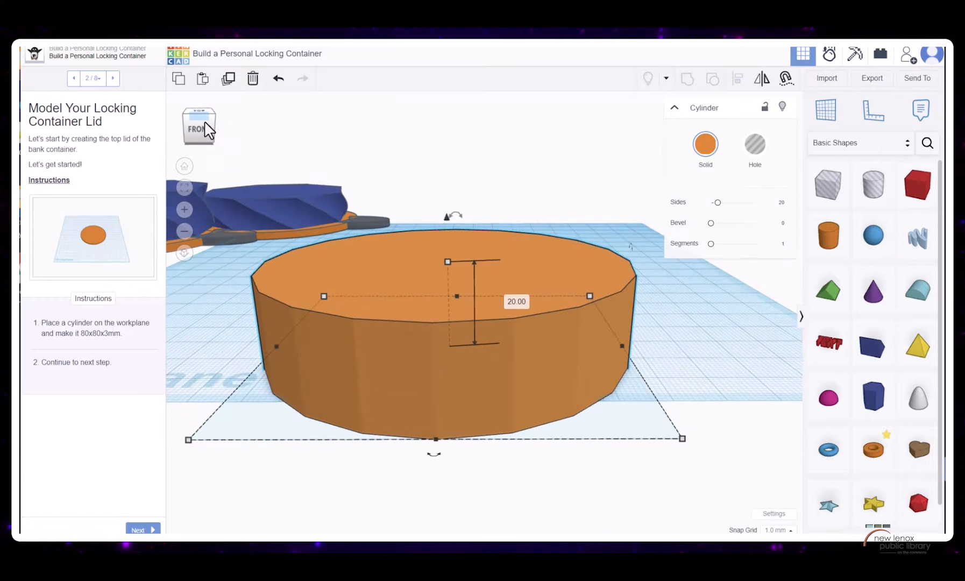
mouse_move(203, 122)
left_mouse_down()
mouse_move(209, 133)
mouse_move(200, 107)
left_mouse_up()
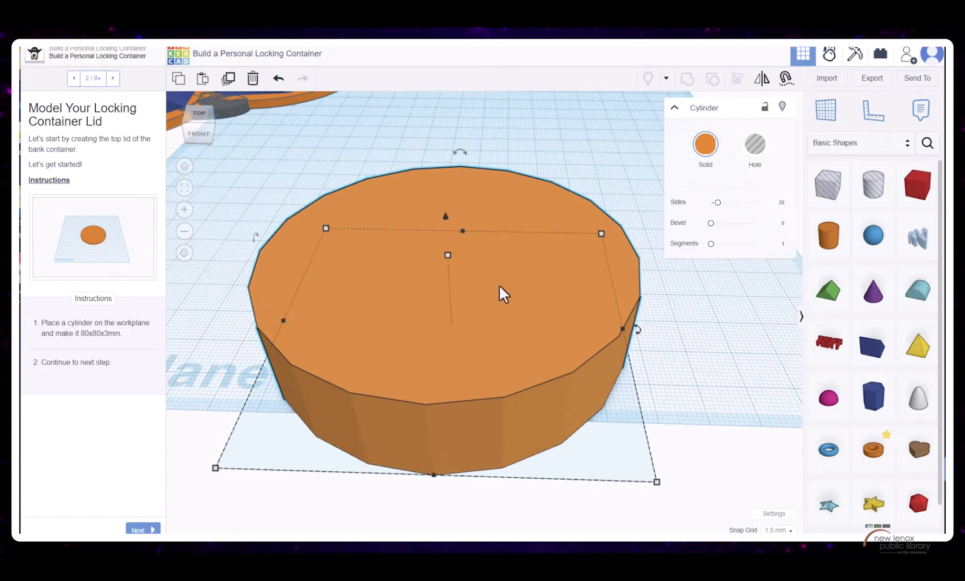
mouse_move(447, 255)
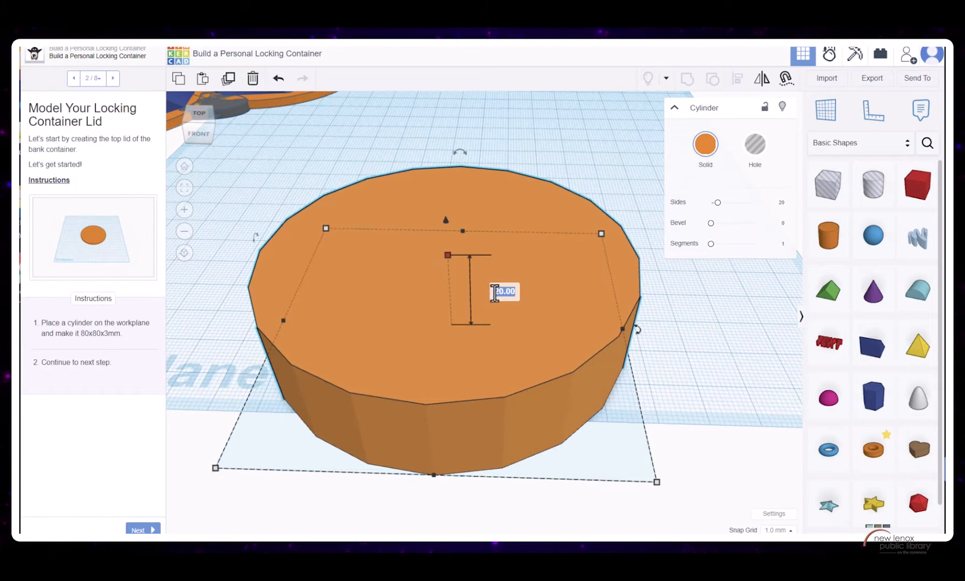
key("Return")
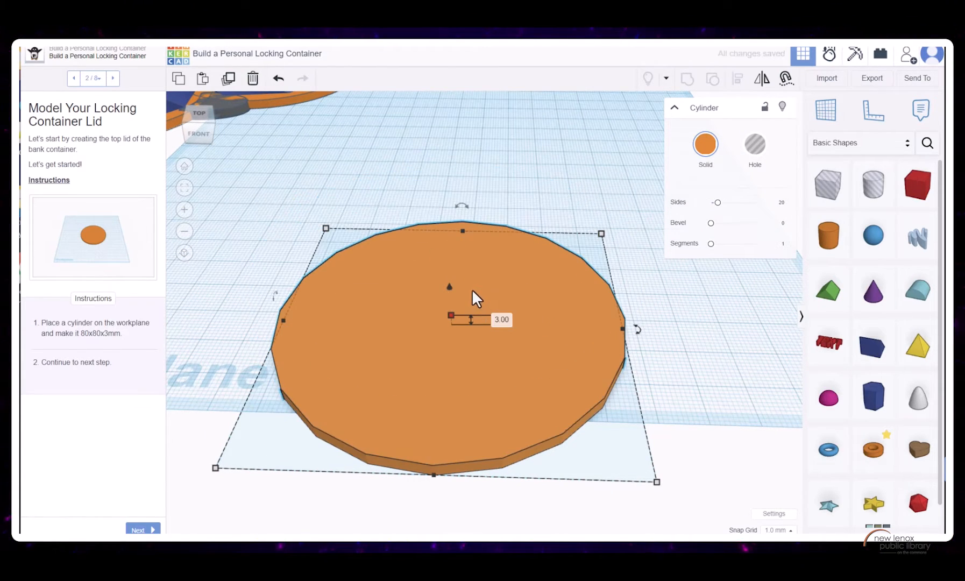
left_click_drag(509, 397, 527, 340)
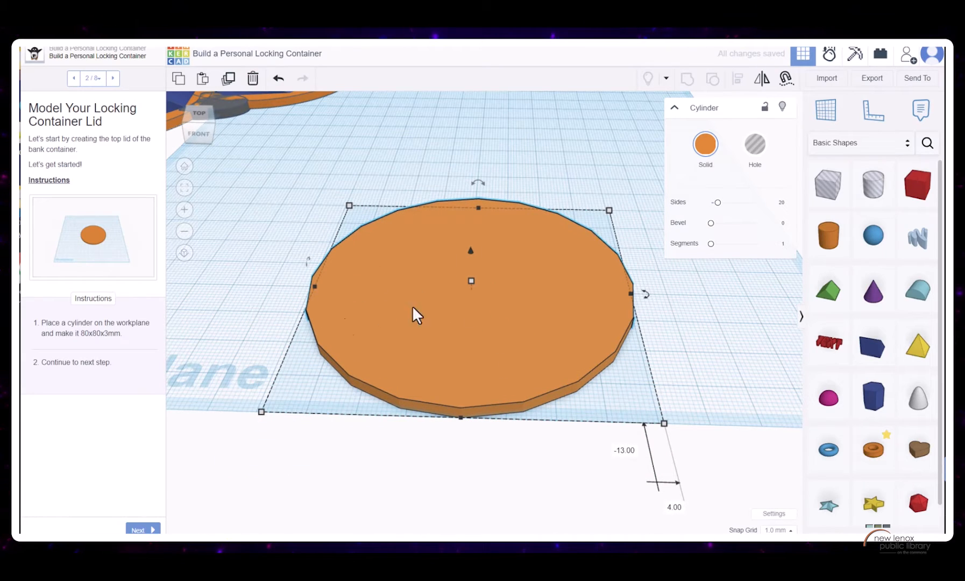
Step: Go to the Add the Locking Tab page and examine its instructions and the enlarged picture of the boomerang-shaped tab
left_click(139, 530)
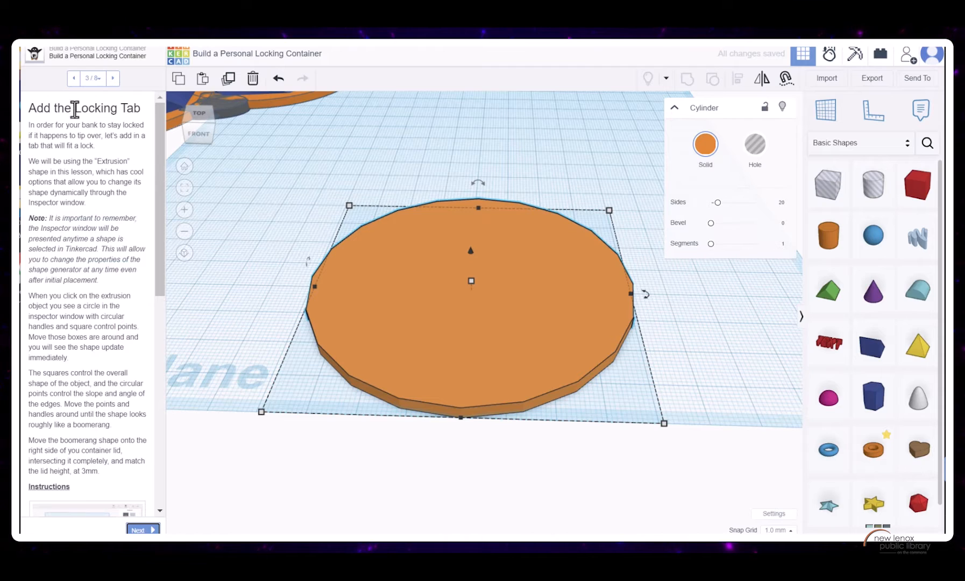
scroll(163, 183, "down", 3)
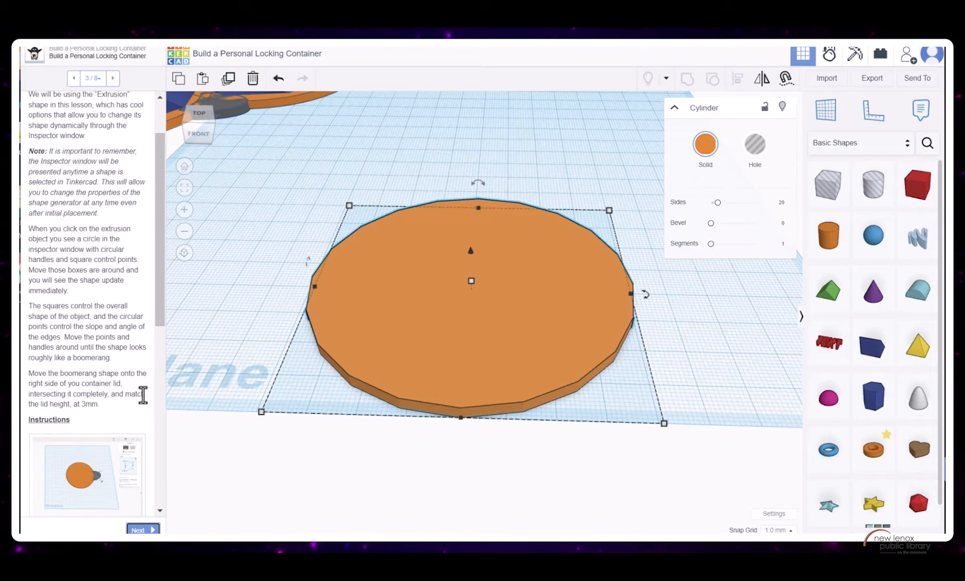
left_click_drag(166, 262, 154, 329)
left_click(131, 287)
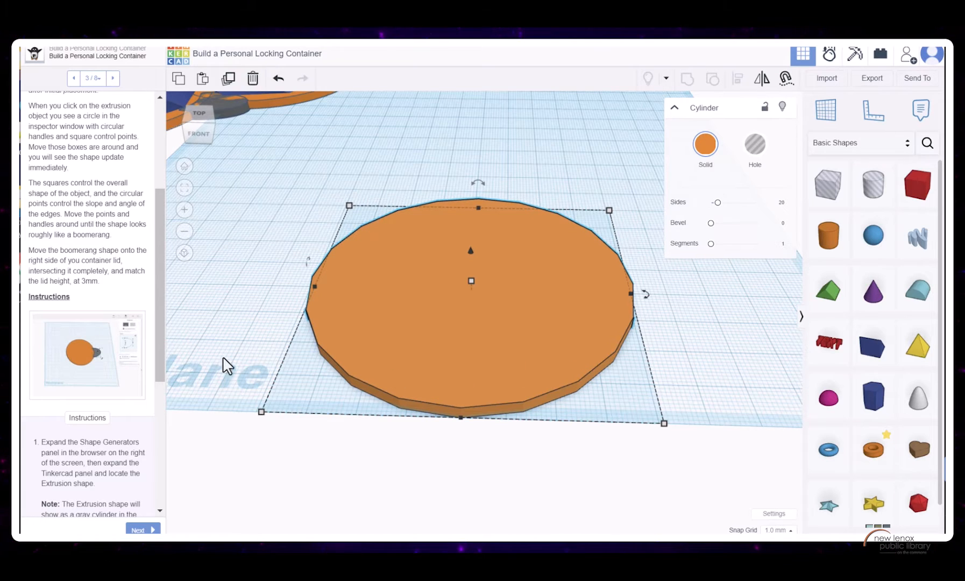
left_click(80, 347)
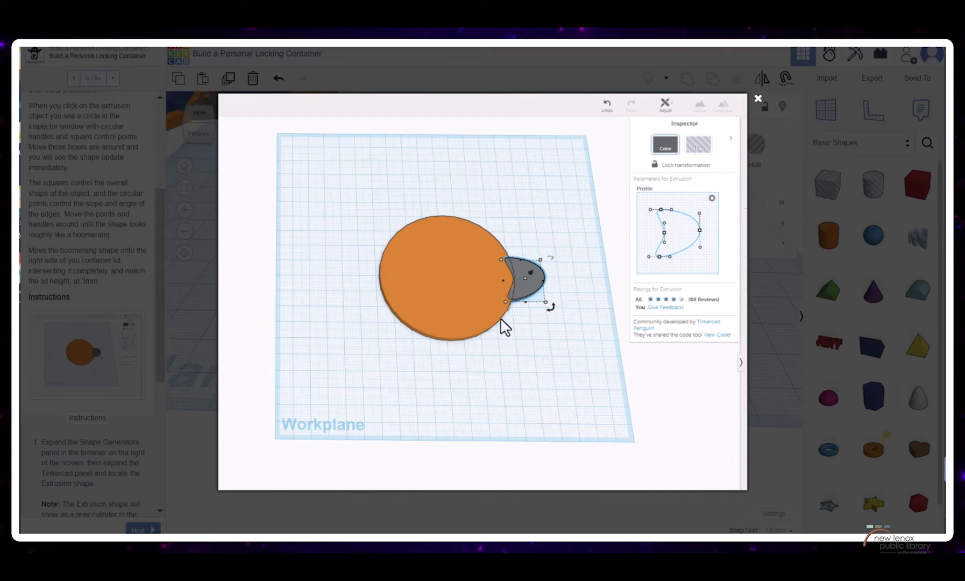
left_click(758, 99)
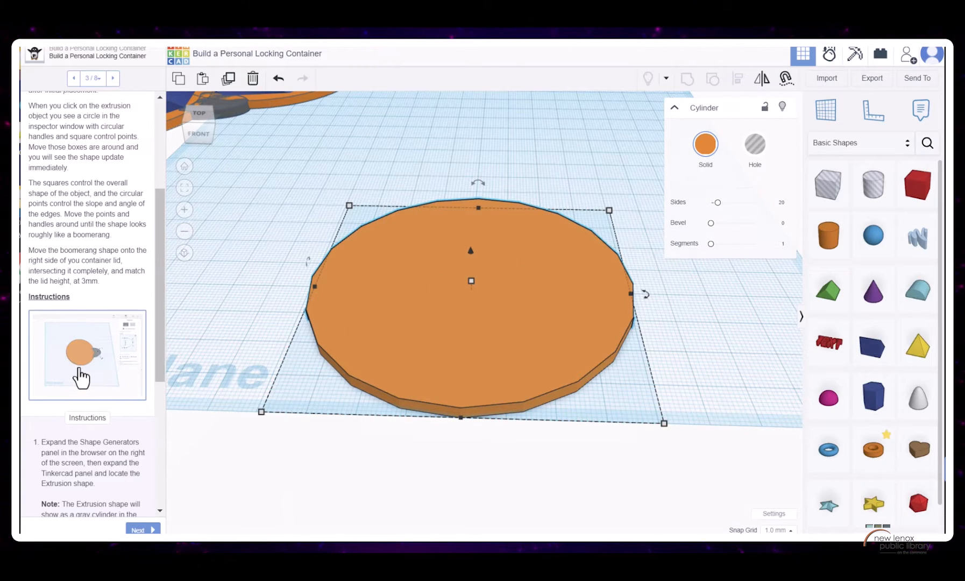
left_click(80, 376)
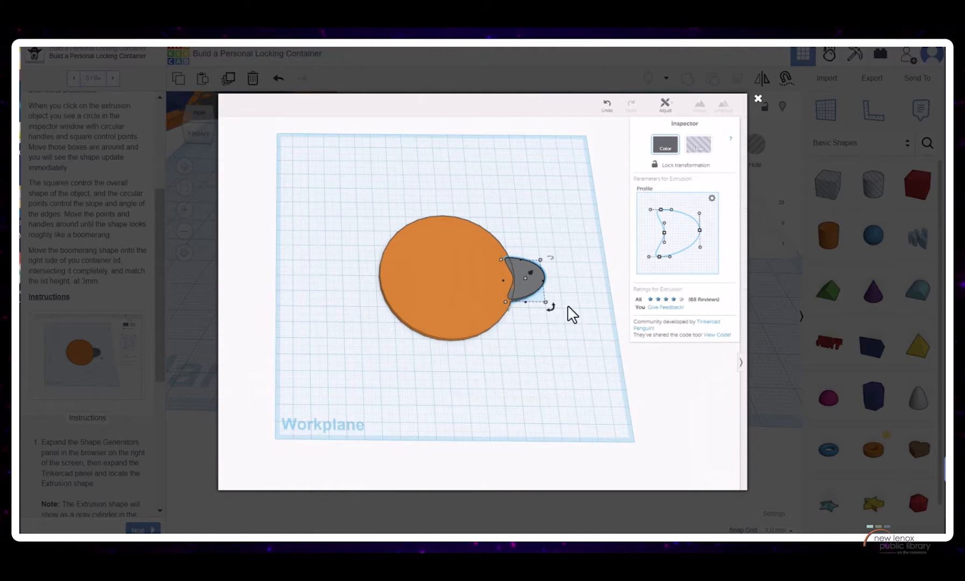
left_click(758, 101)
scroll(83, 304, "down", 3)
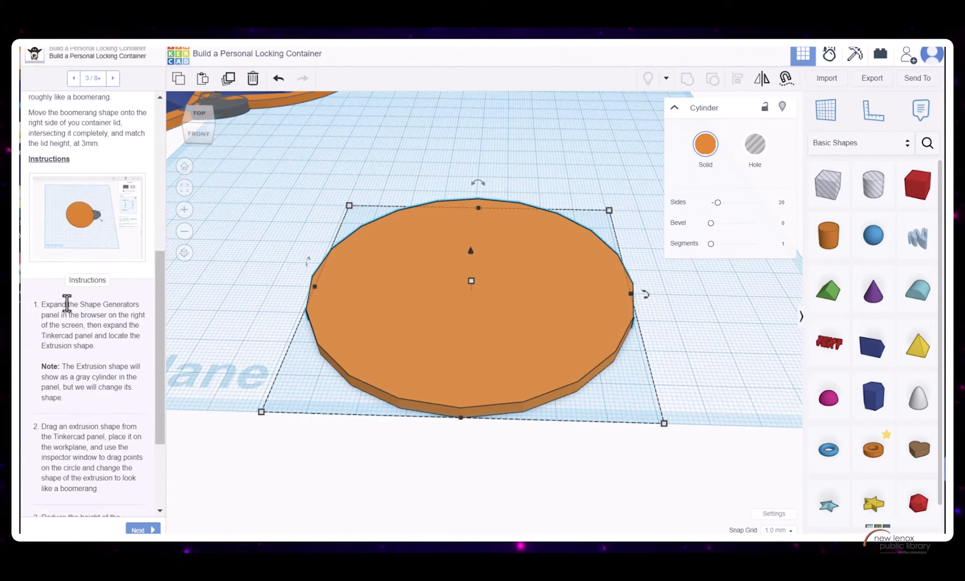
scroll(88, 323, "down", 1)
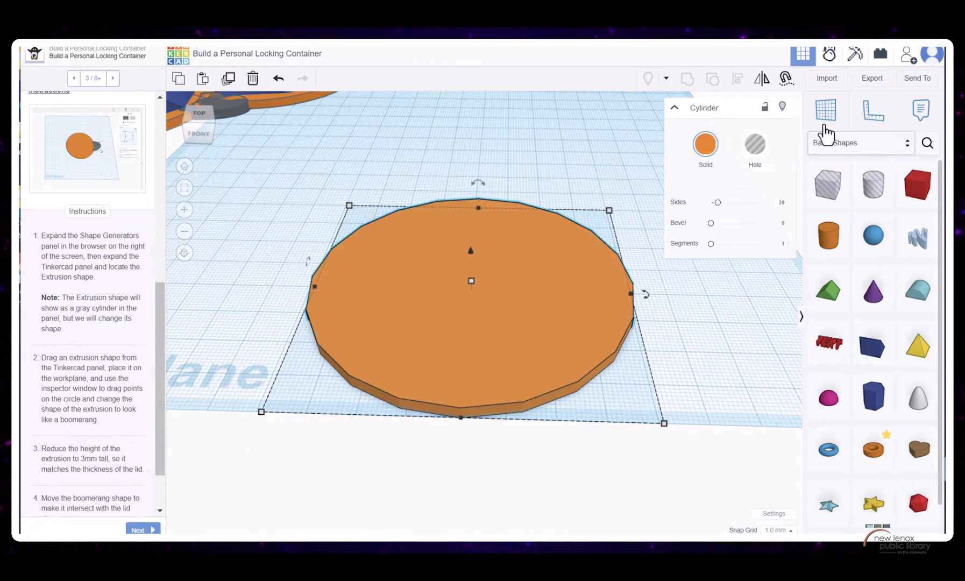
Step: Collapse the cylinder's properties and switch the shapes library to Shape Generators
left_click(674, 107)
left_click(871, 143)
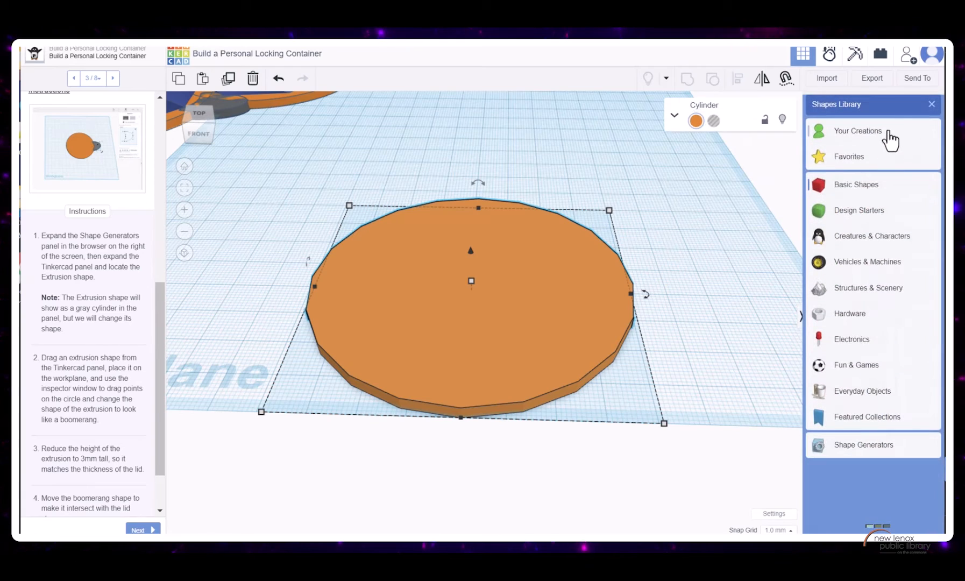
left_click(855, 454)
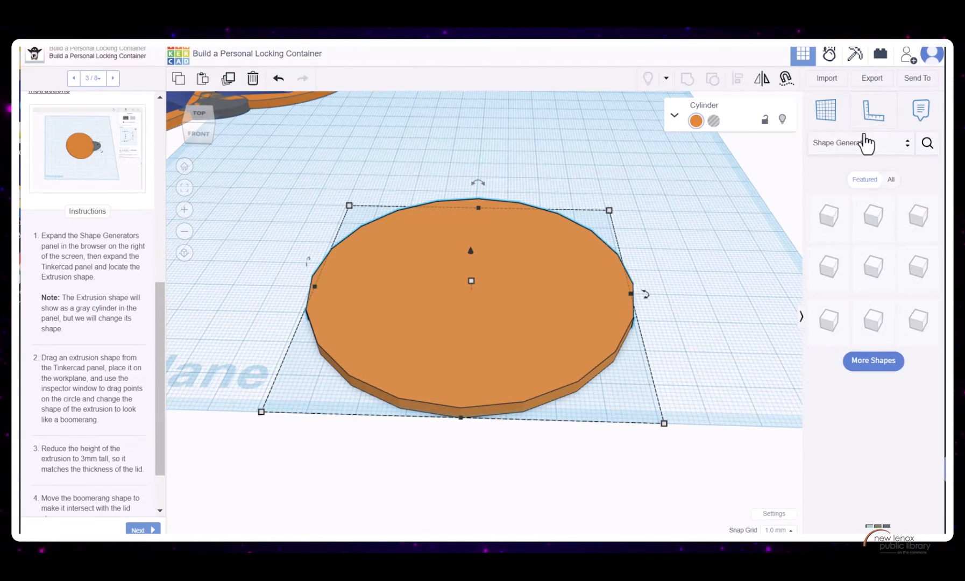
Step: Search the community shapes for "extrusion" and place the Extrusion shape just to the right of the disc
left_click(926, 145)
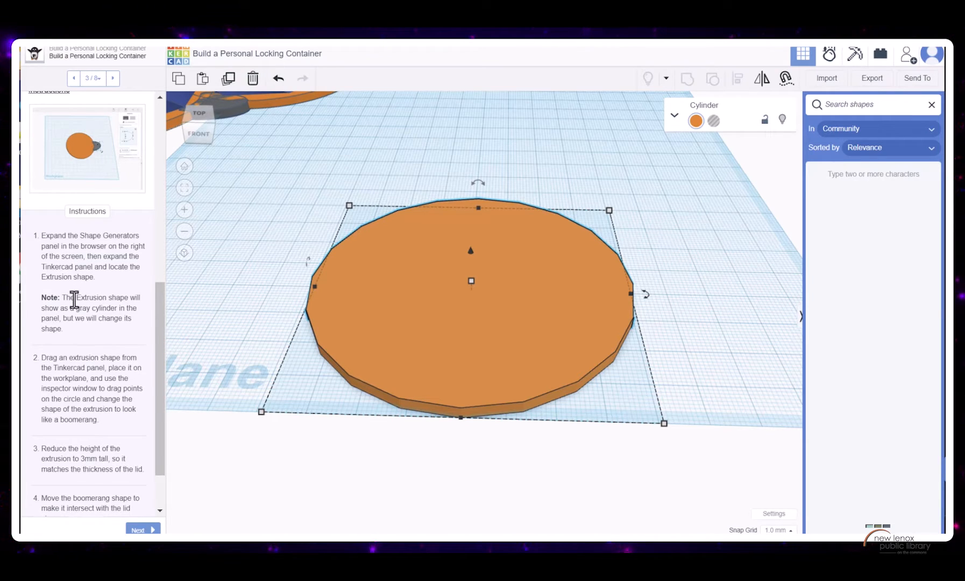
type("e")
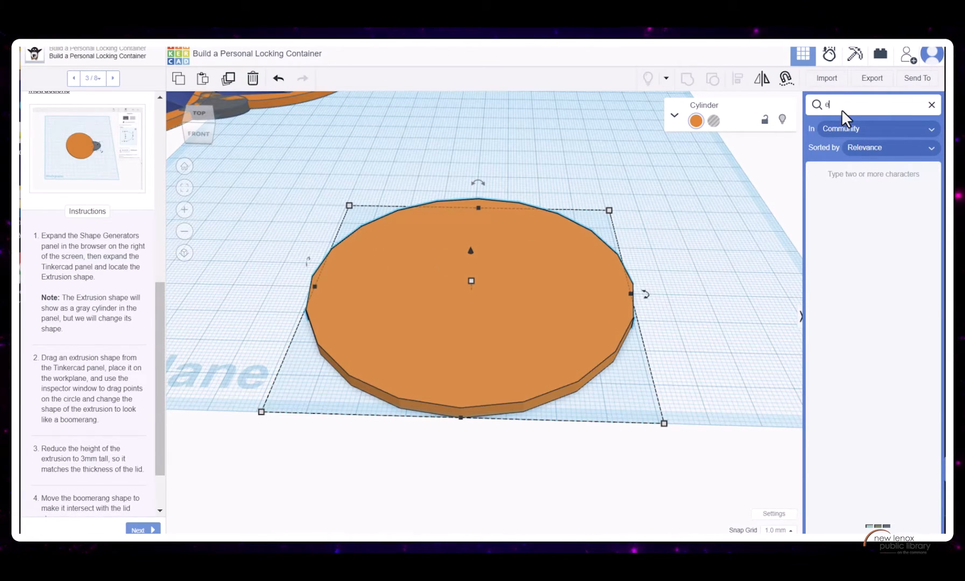
type("xtrusion")
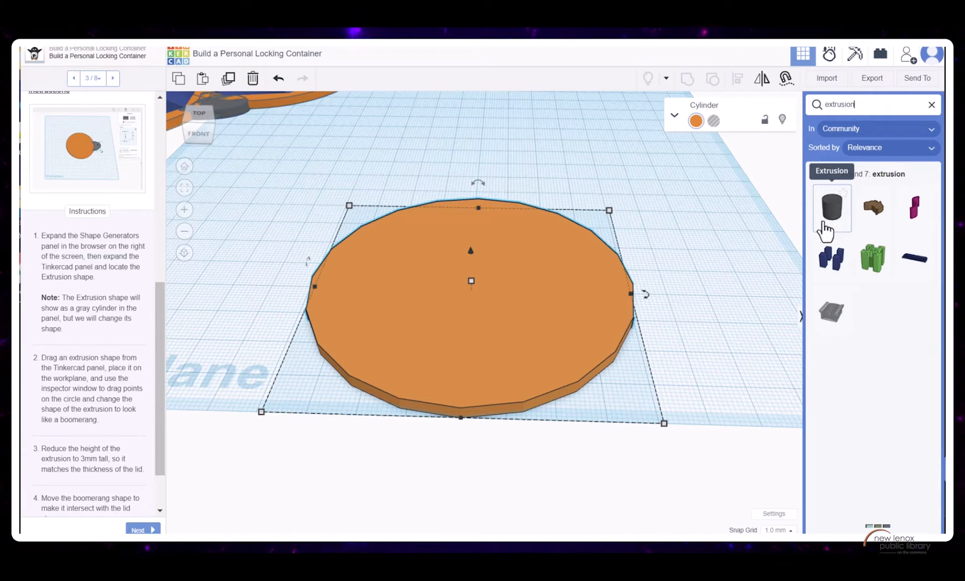
left_click_drag(832, 218, 690, 329)
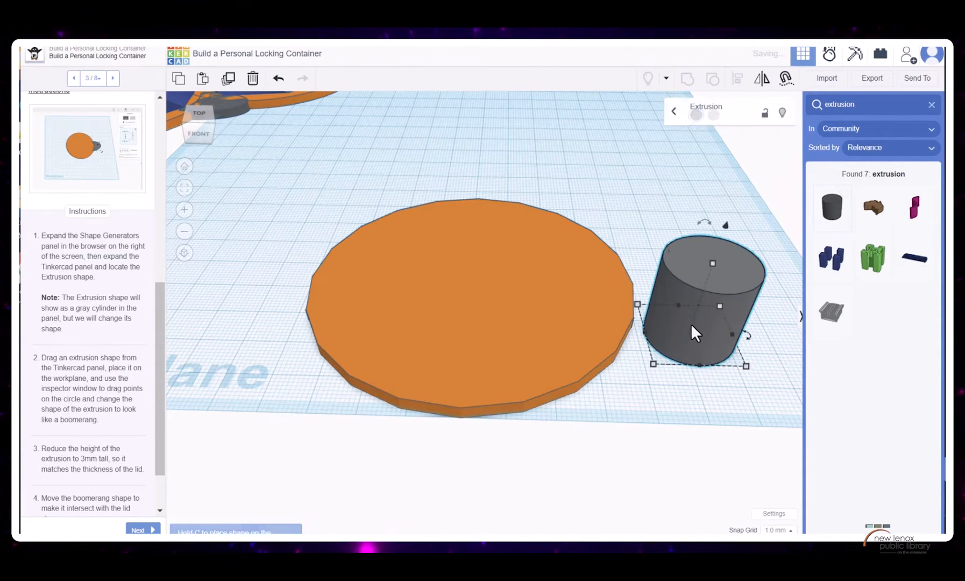
Step: Close the shape search, expand the shape properties, and move the orange disc about 40 mm left and 5 mm back
left_click(932, 105)
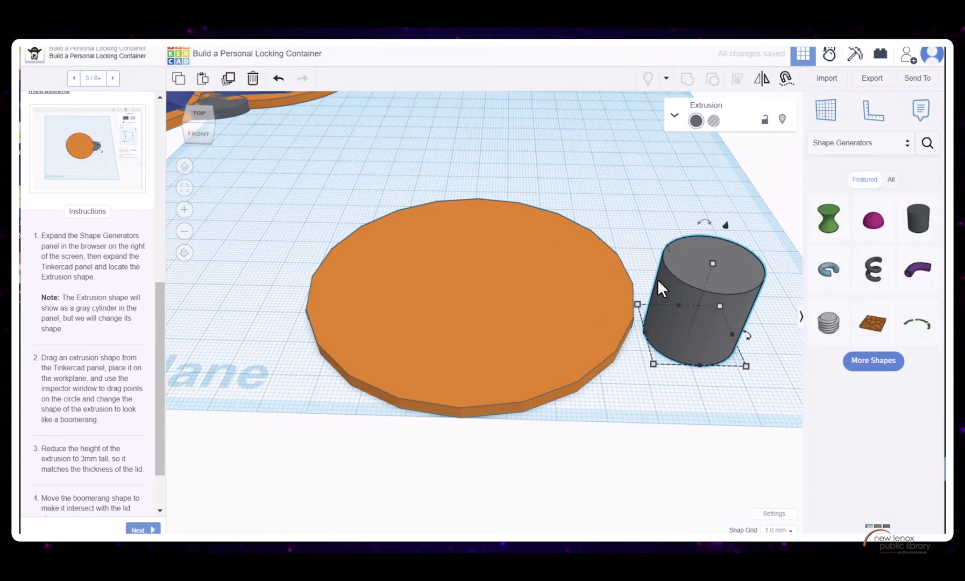
scroll(72, 322, "down", 2)
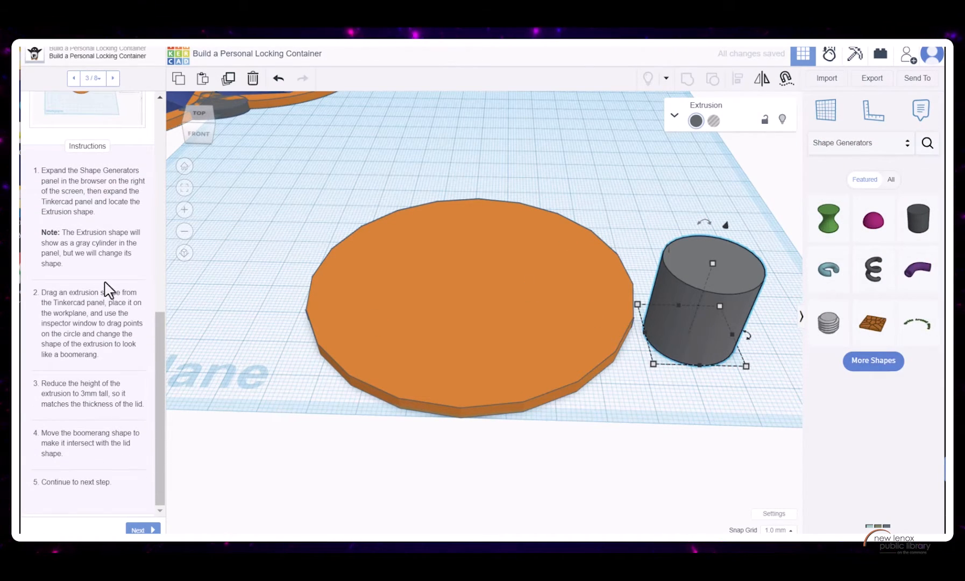
left_click(674, 120)
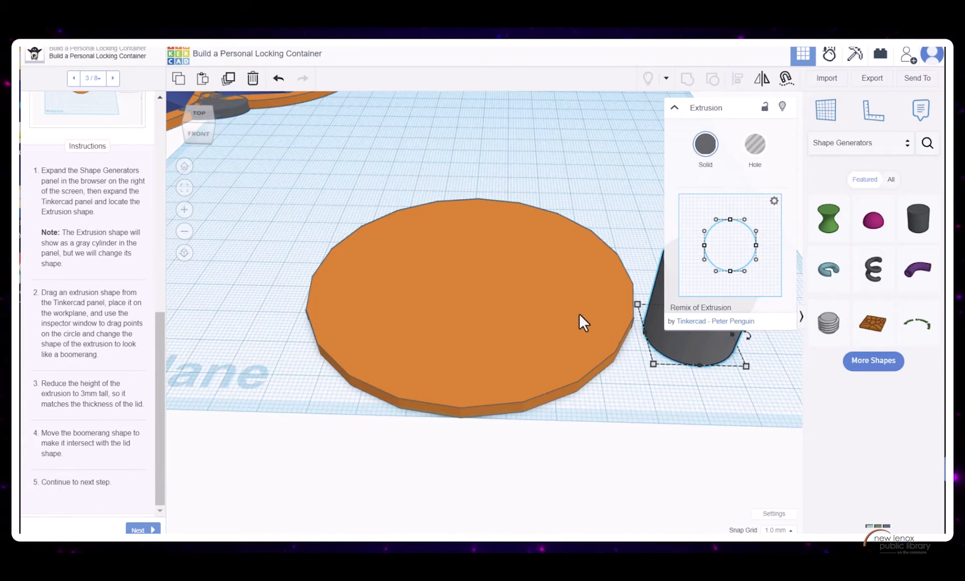
left_click_drag(579, 313, 404, 301)
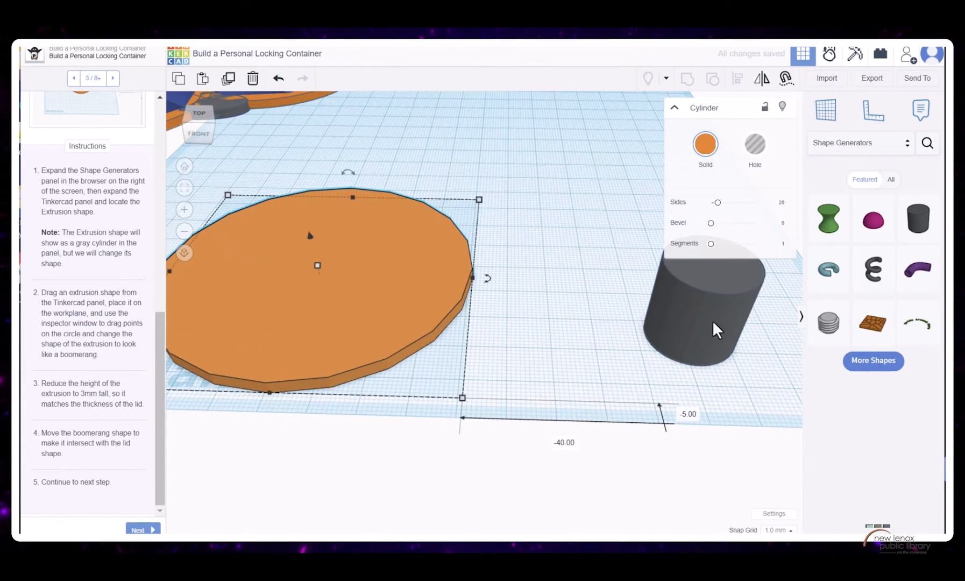
Step: Move the gray extrusion cylinder beside the disc's right edge and set its height to 3 mm
left_click_drag(717, 329, 502, 340)
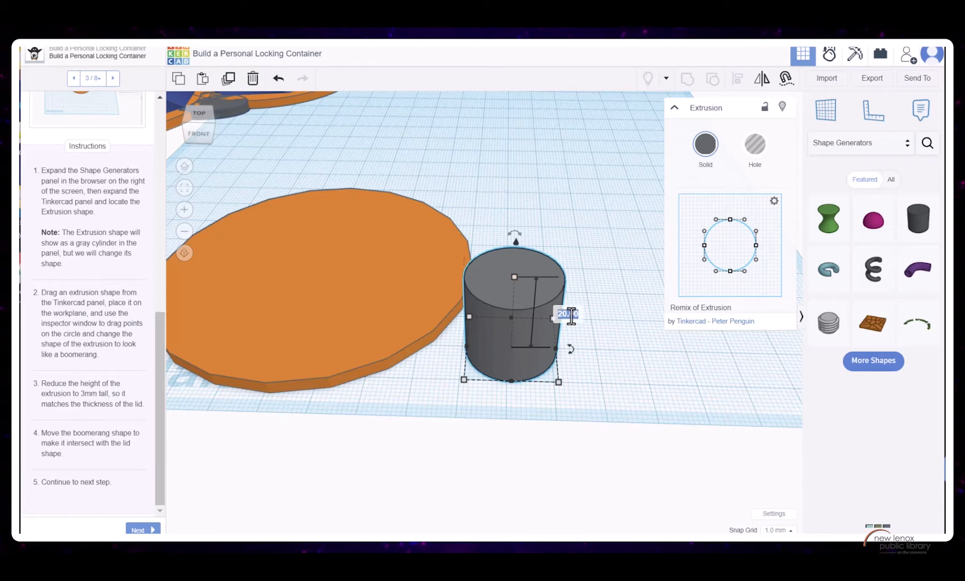
type("3")
key("Return")
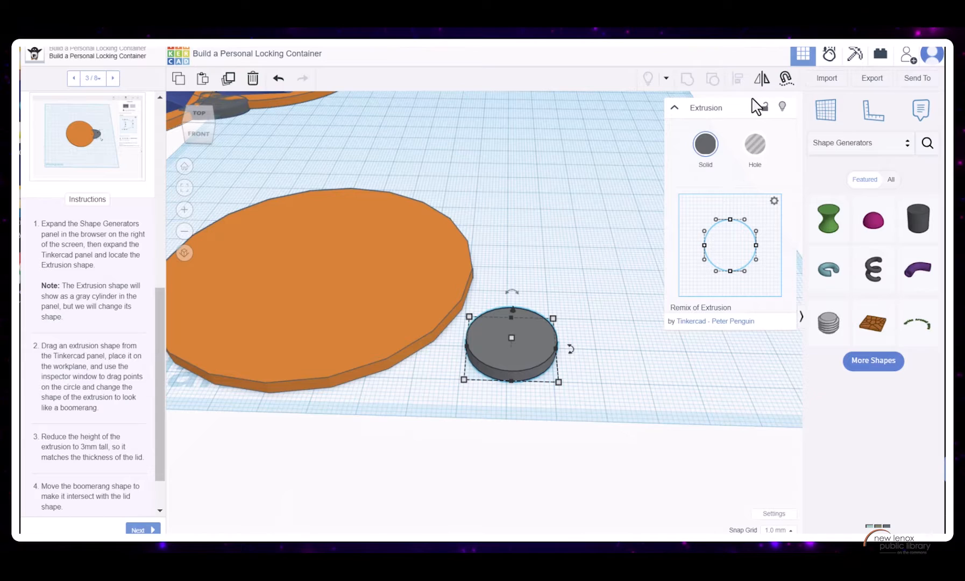
Step: Reshape the extrusion's circular profile into a boomerang-like tab with a concave left side and a rounded right end
left_click_drag(704, 246, 778, 271)
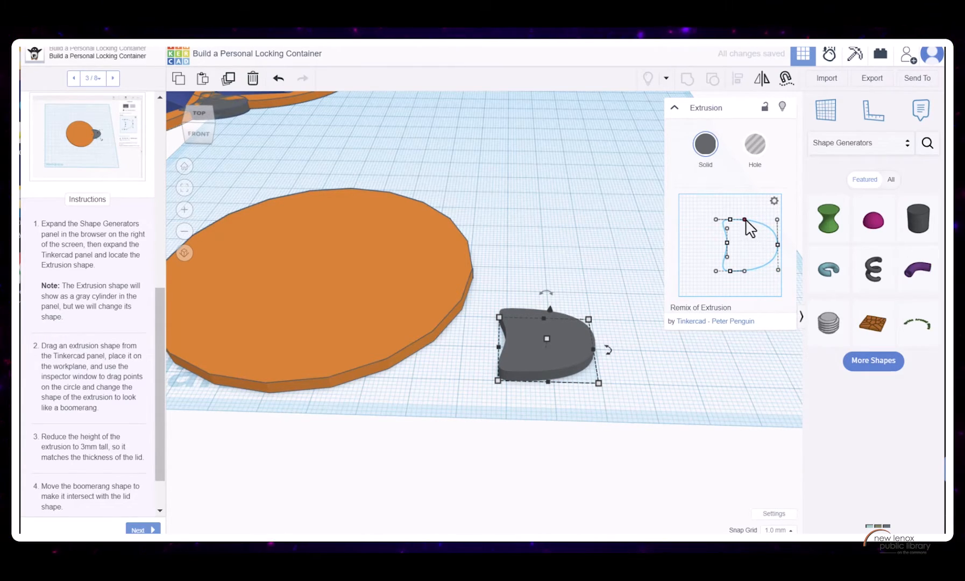
mouse_move(777, 219)
left_mouse_down()
mouse_move(764, 240)
mouse_move(779, 227)
left_mouse_up()
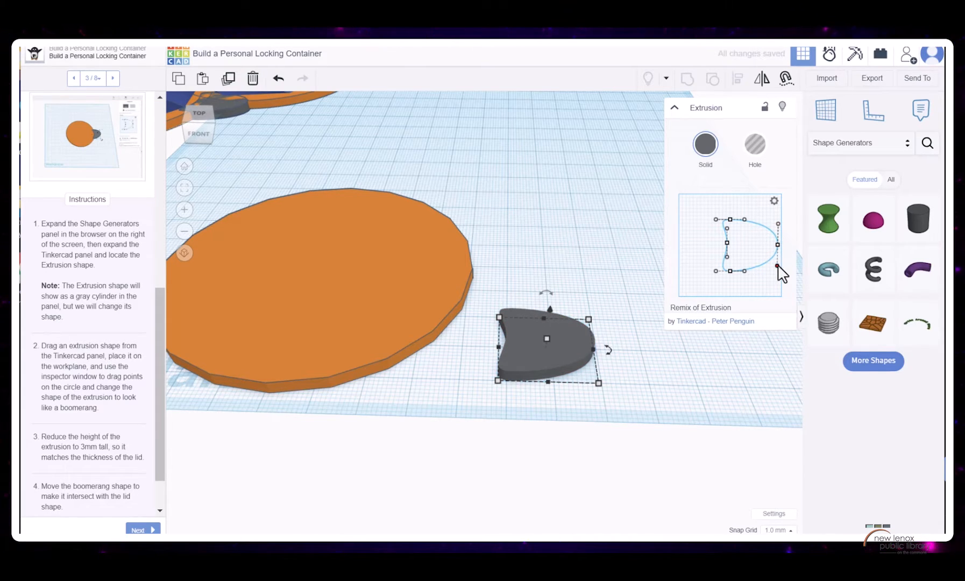
mouse_move(777, 265)
left_mouse_down()
mouse_move(777, 290)
mouse_move(778, 251)
left_mouse_up()
mouse_move(777, 249)
left_mouse_down()
mouse_move(775, 317)
mouse_move(777, 268)
left_mouse_up()
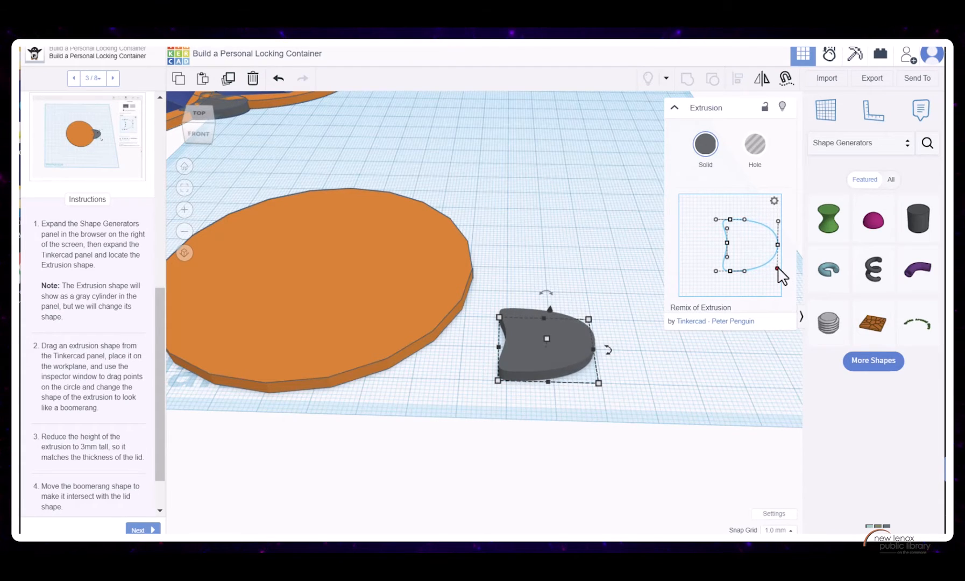
Step: Move the tab about 23 mm back and 9 mm left onto the disc's right edge, and undo the last small shift
left_click(200, 115)
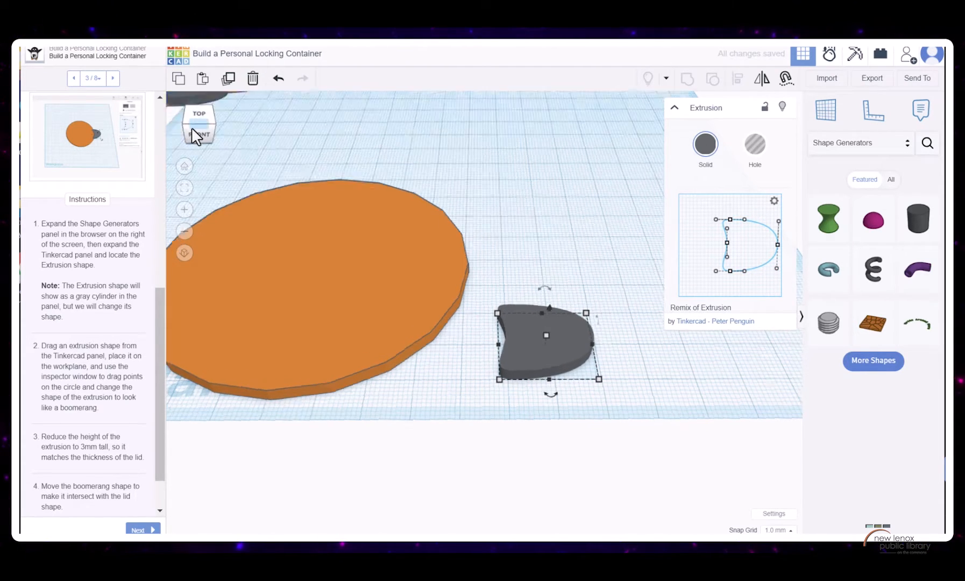
left_click_drag(558, 315, 501, 221)
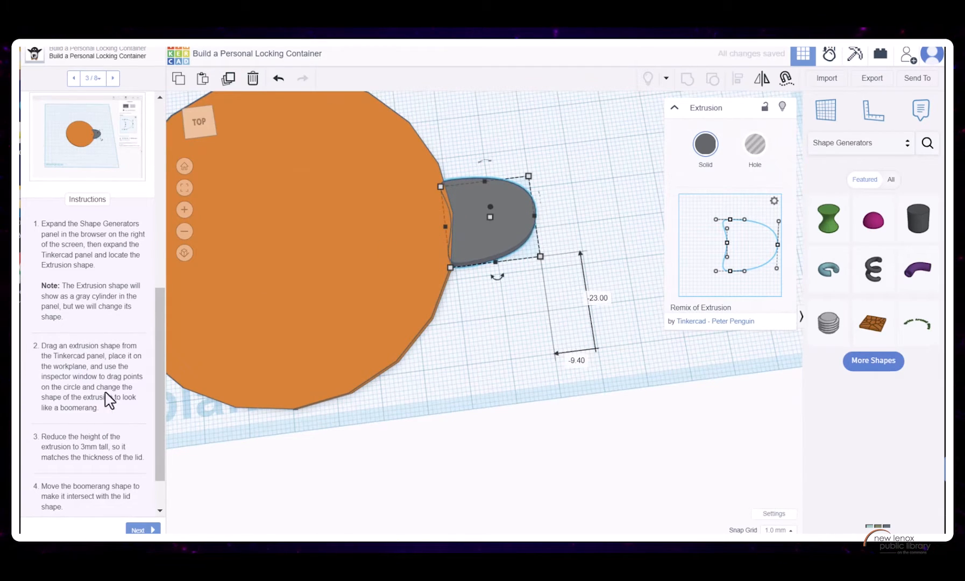
scroll(109, 400, "down", 1)
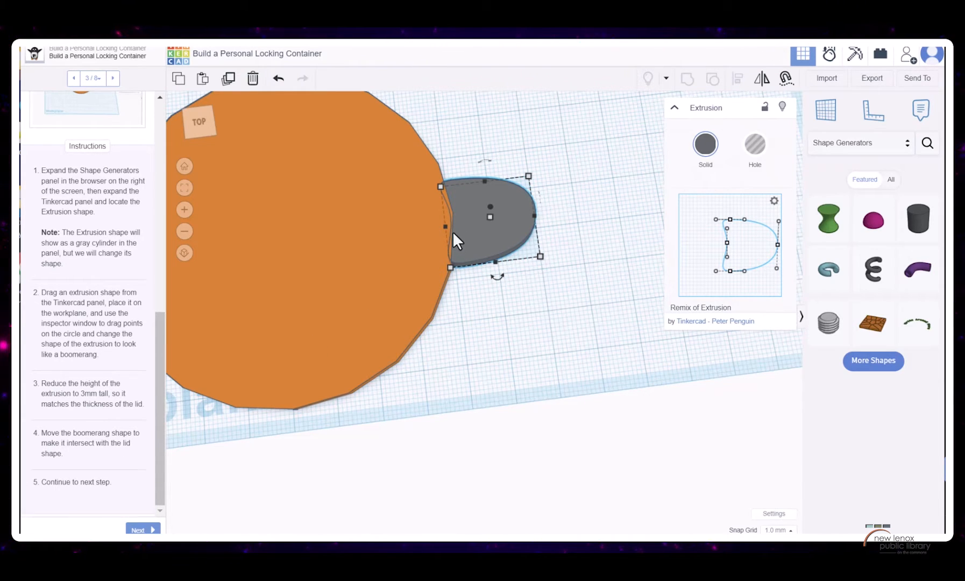
scroll(437, 232, "up", 5)
scroll(517, 232, "down", 5)
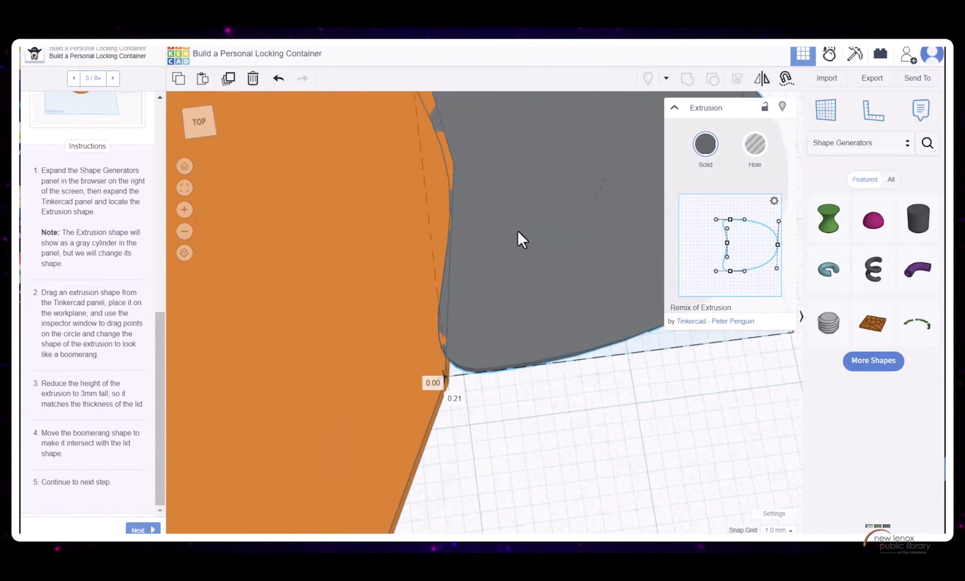
left_click(278, 78)
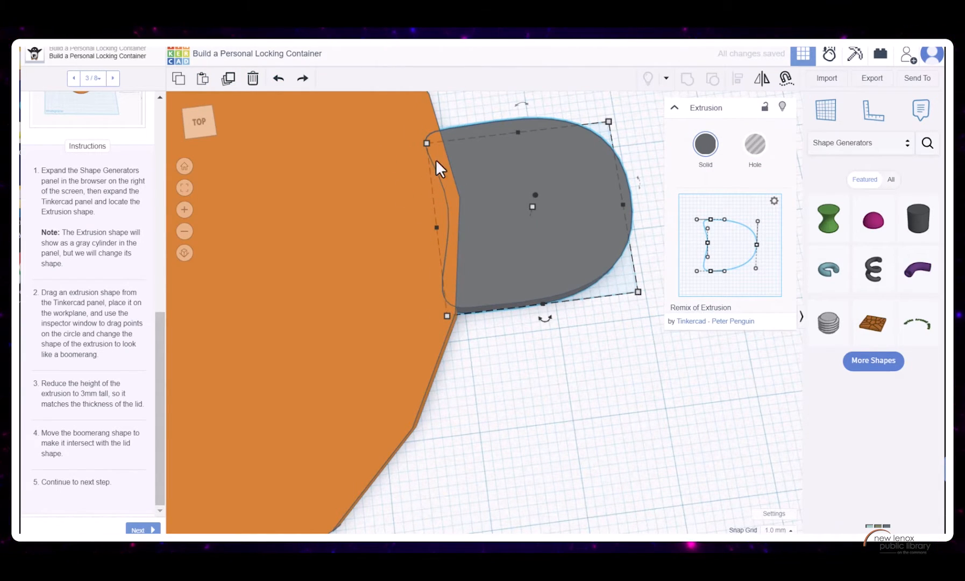
scroll(571, 257, "up", 3)
scroll(571, 254, "down", 5)
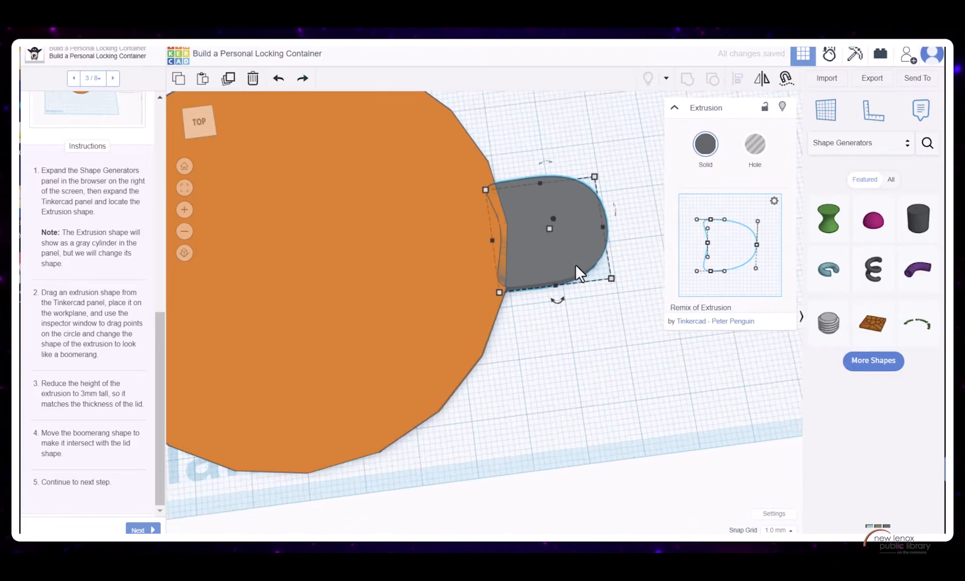
scroll(575, 264, "down", 2)
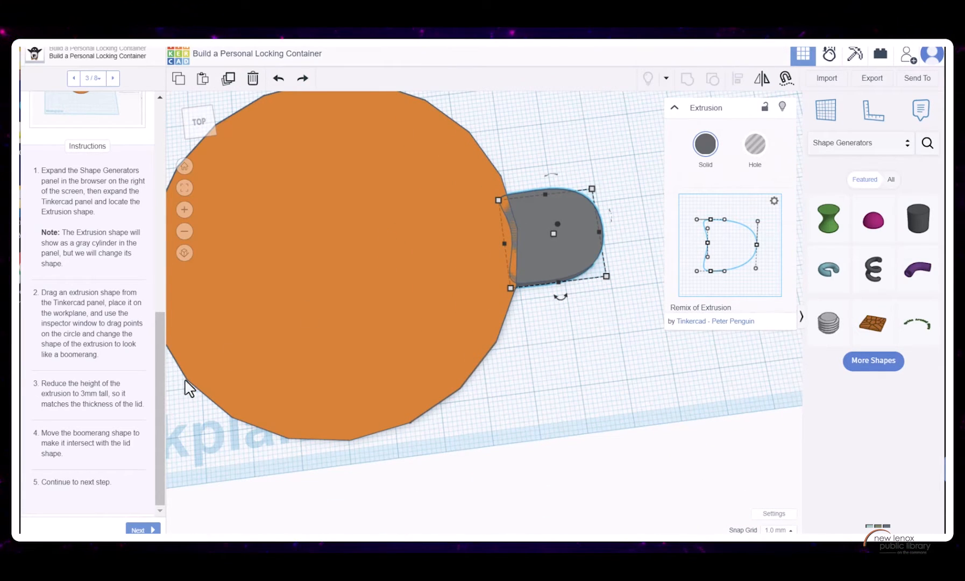
Step: Go to the Make Some Threads page and read its instructions for adding the Twisted Polygon shape
left_click(141, 530)
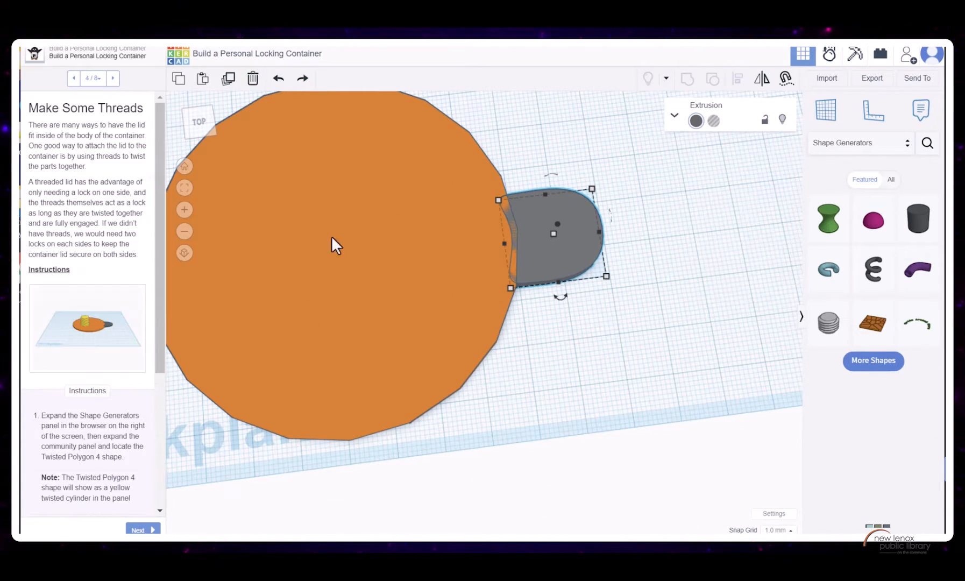
scroll(59, 123, "down", 2)
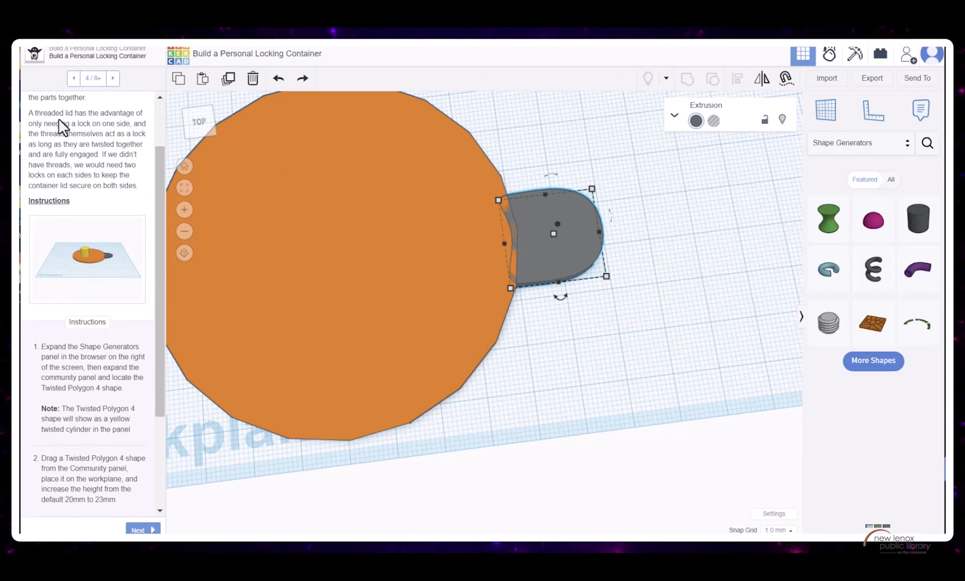
scroll(91, 162, "up", 2)
scroll(74, 202, "down", 4)
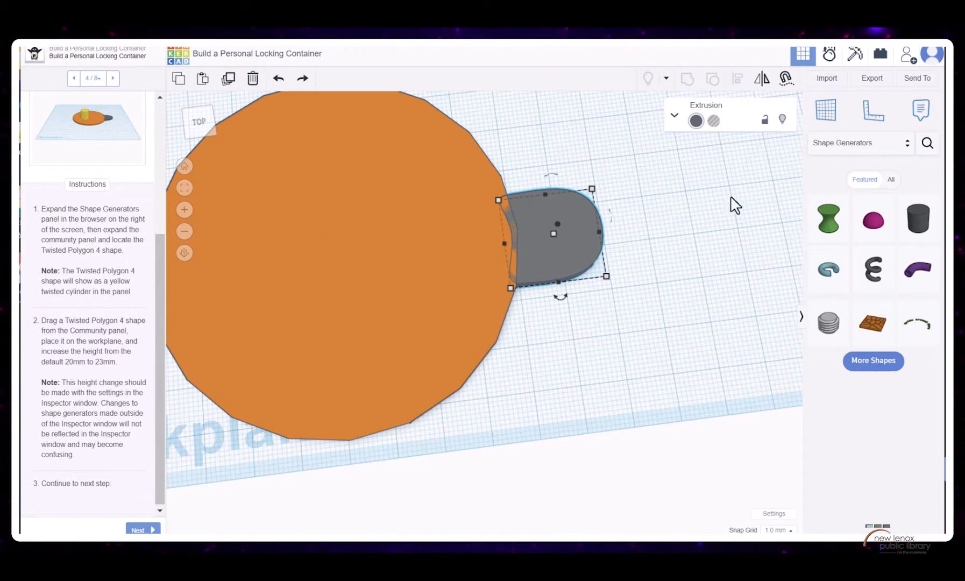
Step: Search the community shapes for "twisted" and place the Twisted polygon shape on the workplane to the right of the tab
left_click(873, 360)
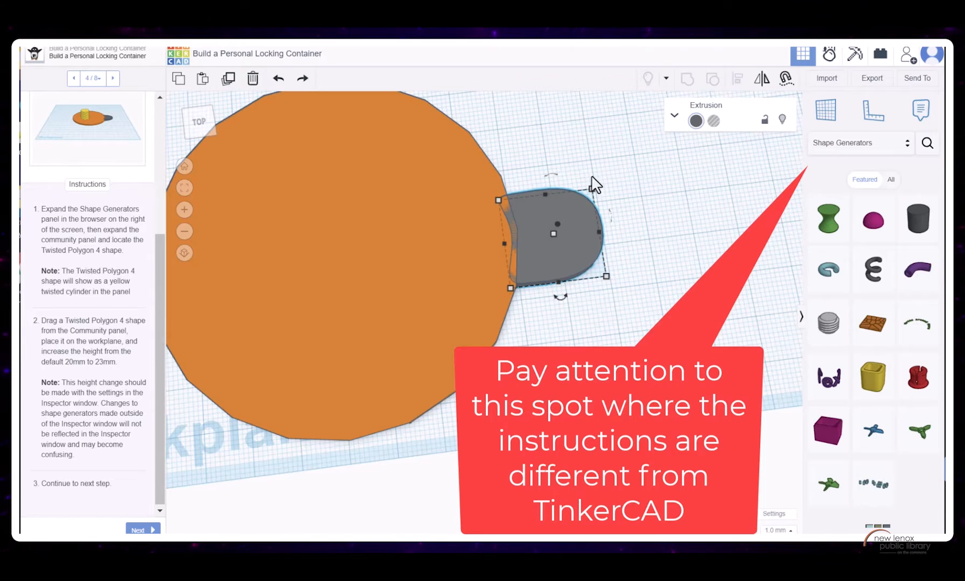
left_click(926, 143)
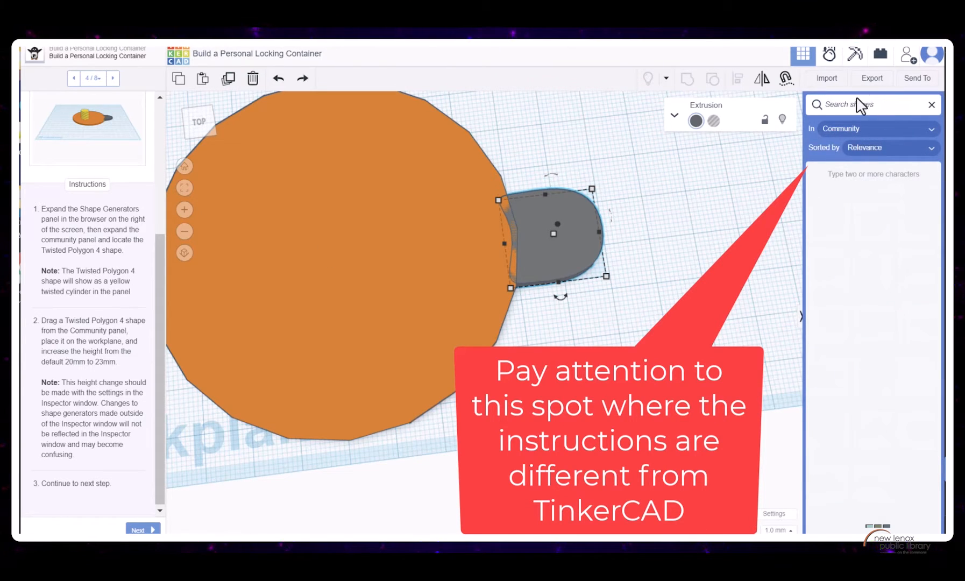
type("twisted")
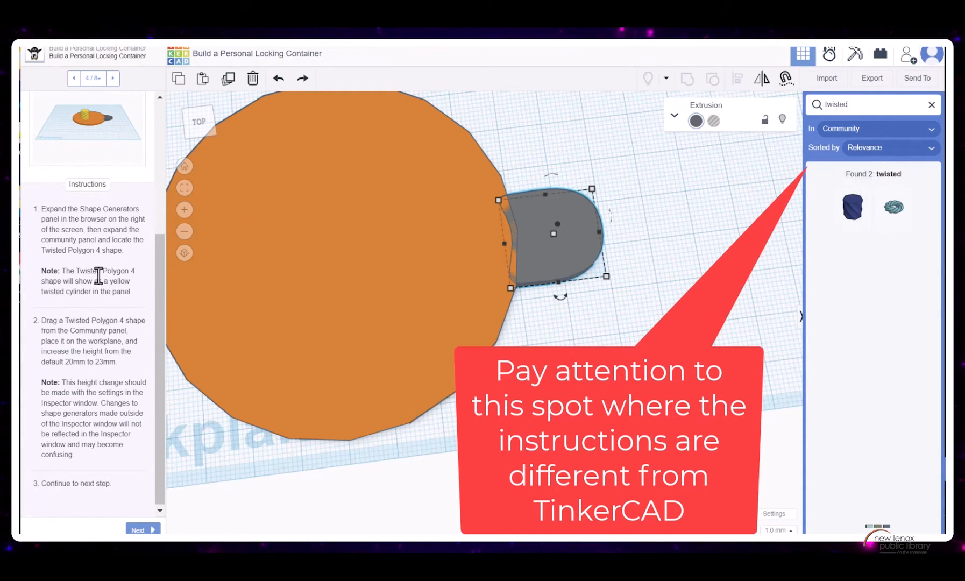
scroll(386, 217, "down", 2)
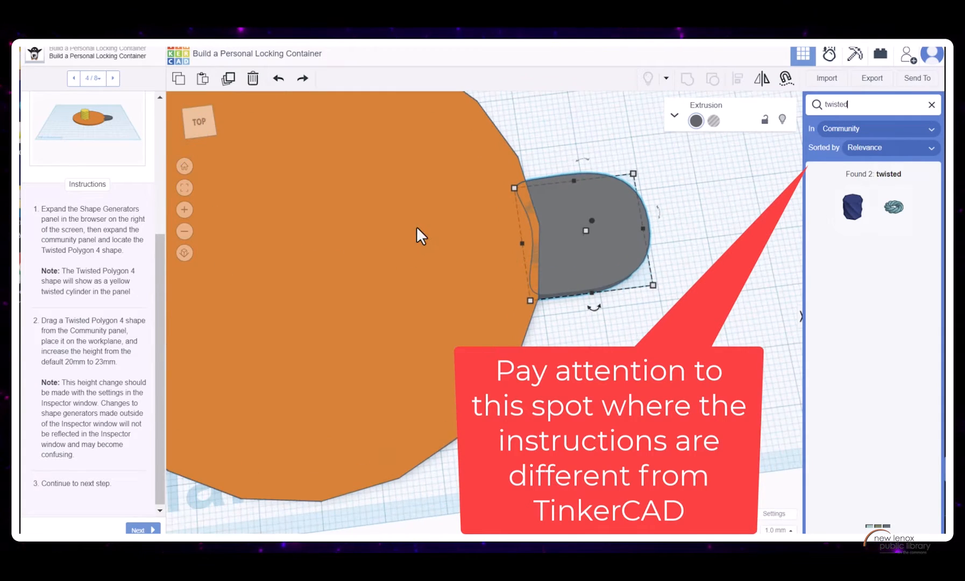
scroll(382, 212, "down", 1)
left_click(199, 122)
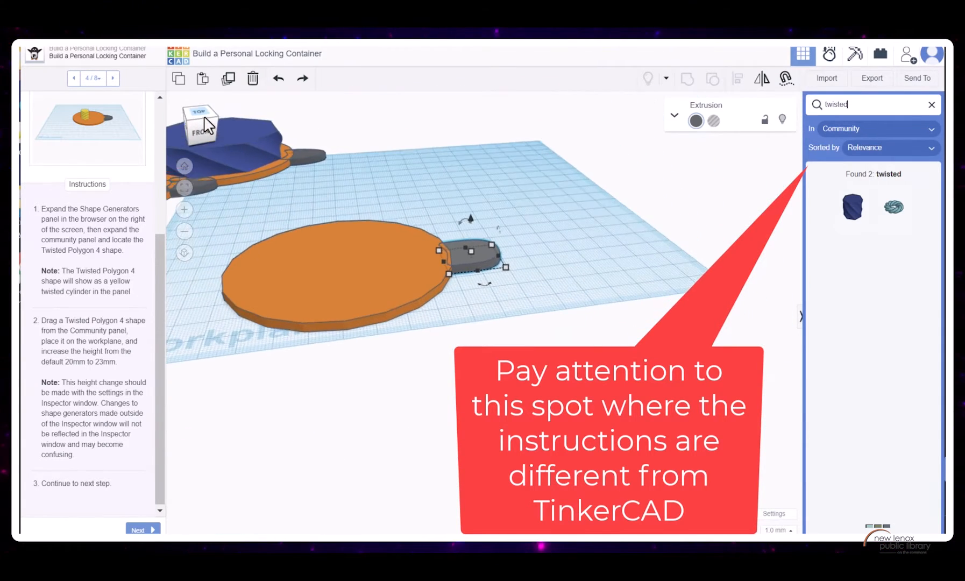
left_click_drag(200, 115, 207, 133)
left_click_drag(861, 210, 624, 231)
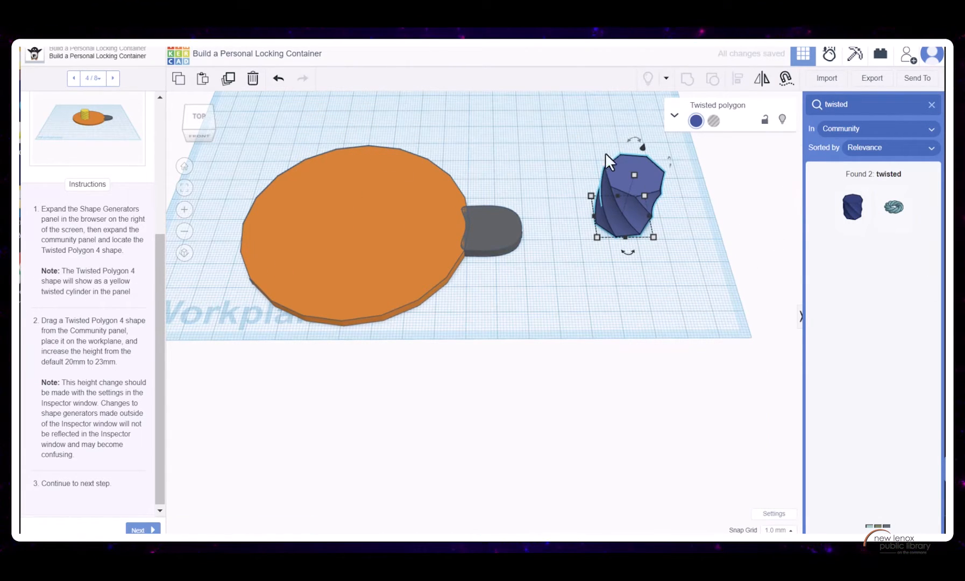
Step: Move the twisted polygon closer to the tab and set its height to 23 mm
left_click_drag(634, 175, 635, 172)
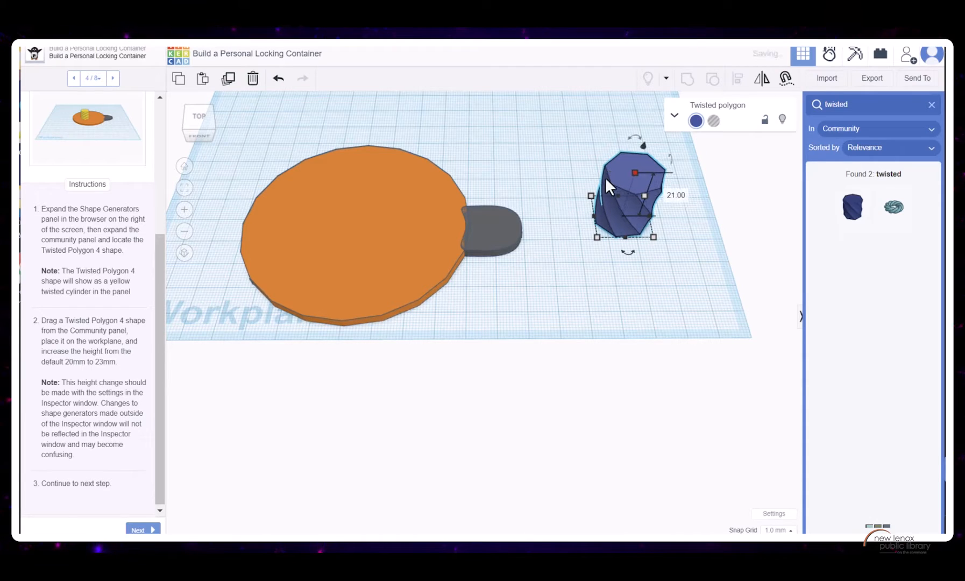
left_click(278, 78)
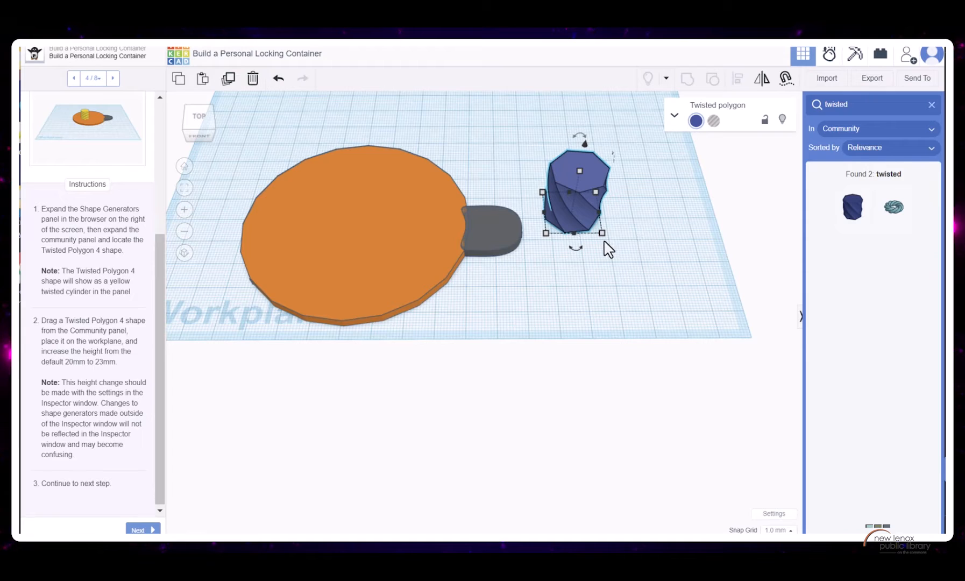
mouse_move(578, 170)
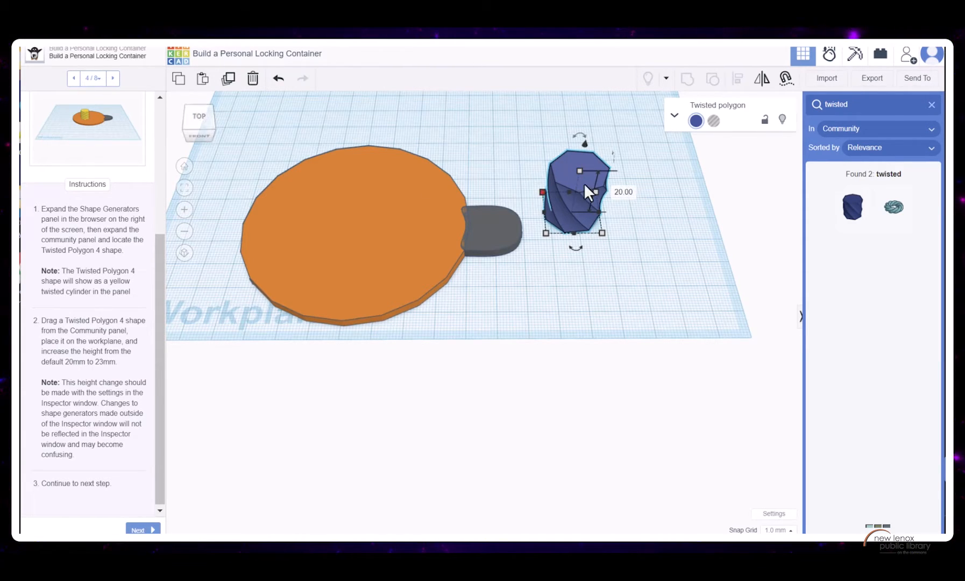
left_click(627, 191)
type("23")
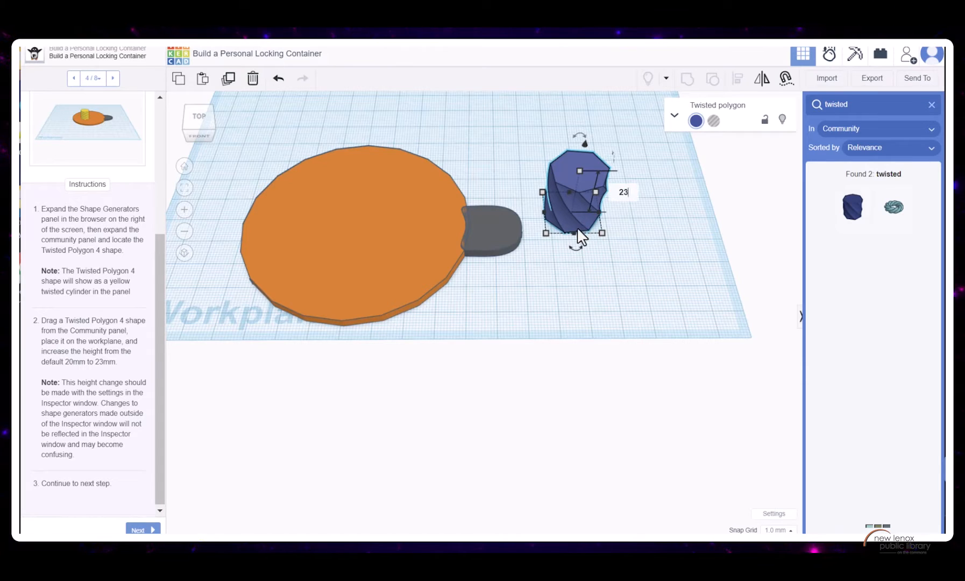
key("Return")
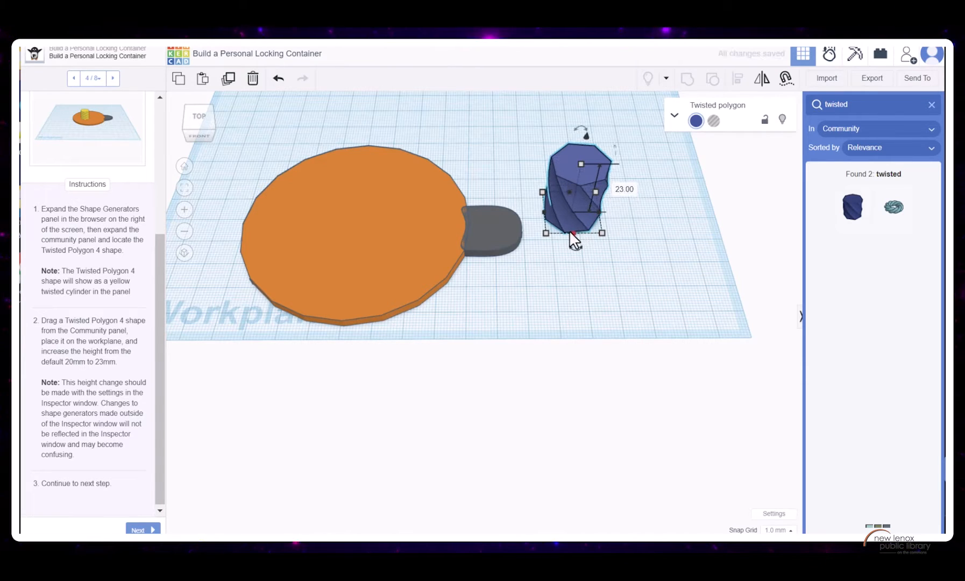
left_click(640, 214)
left_click(579, 170)
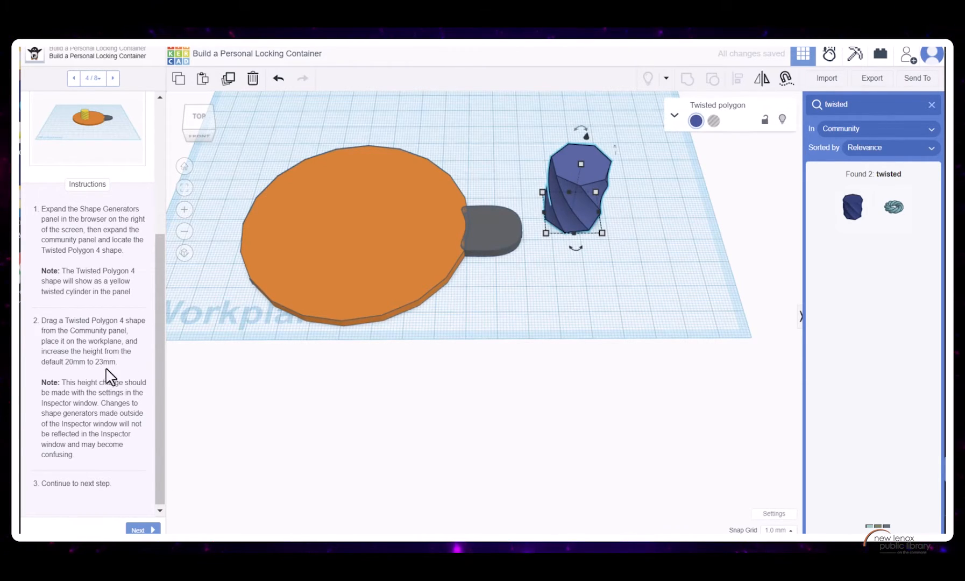
Step: Go to the Align the Threads to the Lid page and read its alignment instructions
left_click(139, 530)
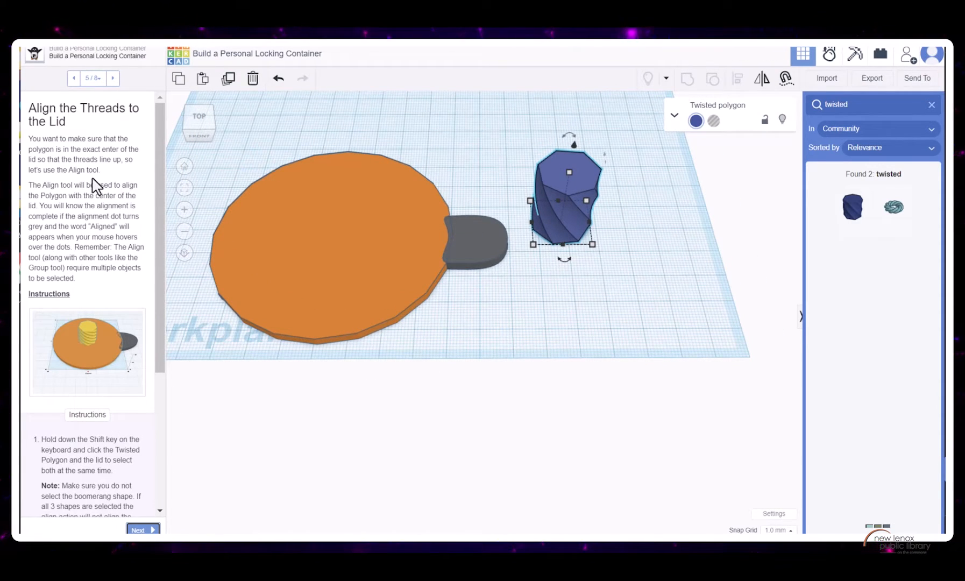
scroll(93, 185, "down", 4)
left_click(667, 189)
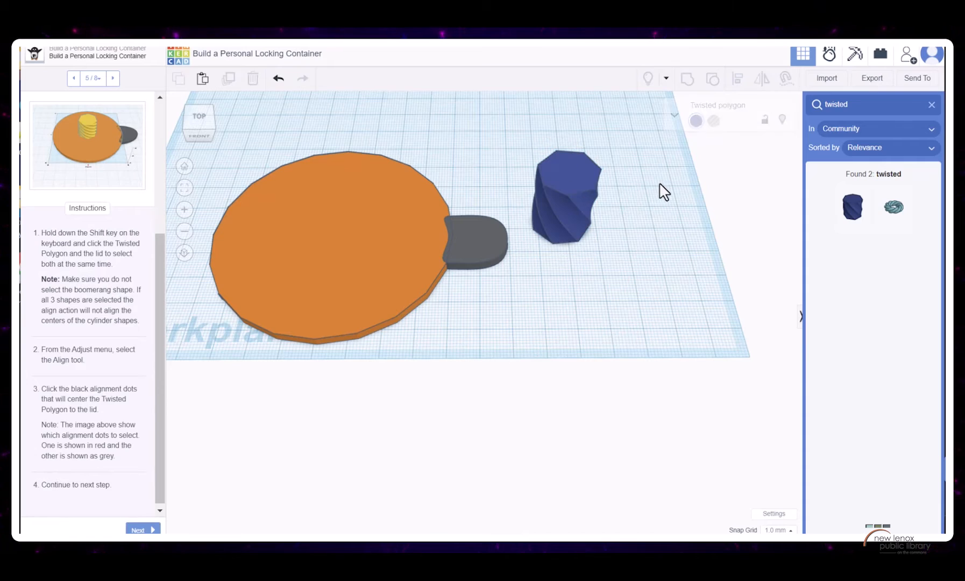
Step: Align the twisted polygon and the disc on their centres in both horizontal directions, leaving the tab out of the selection
left_click(565, 202)
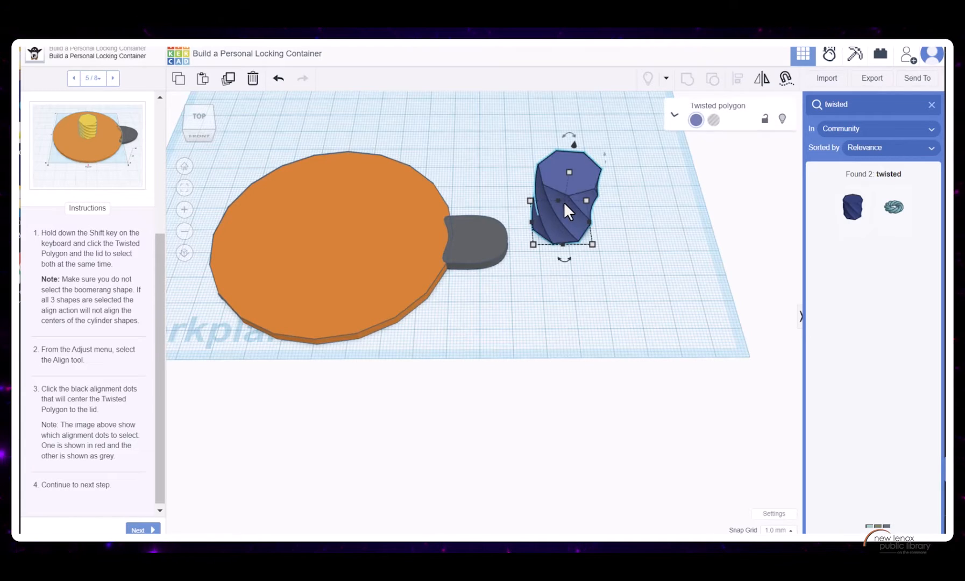
left_click(345, 255, "shift")
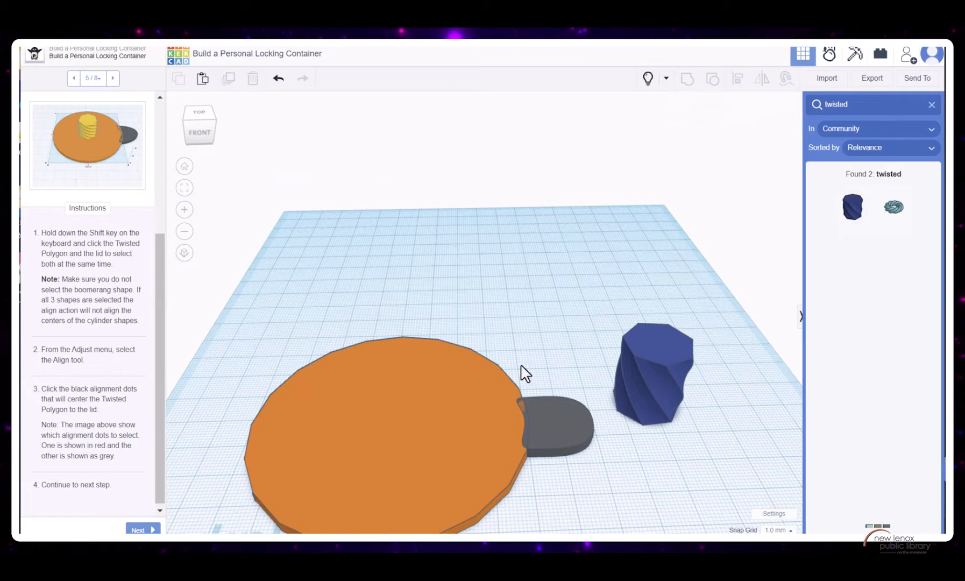
scroll(518, 344, "down", 5)
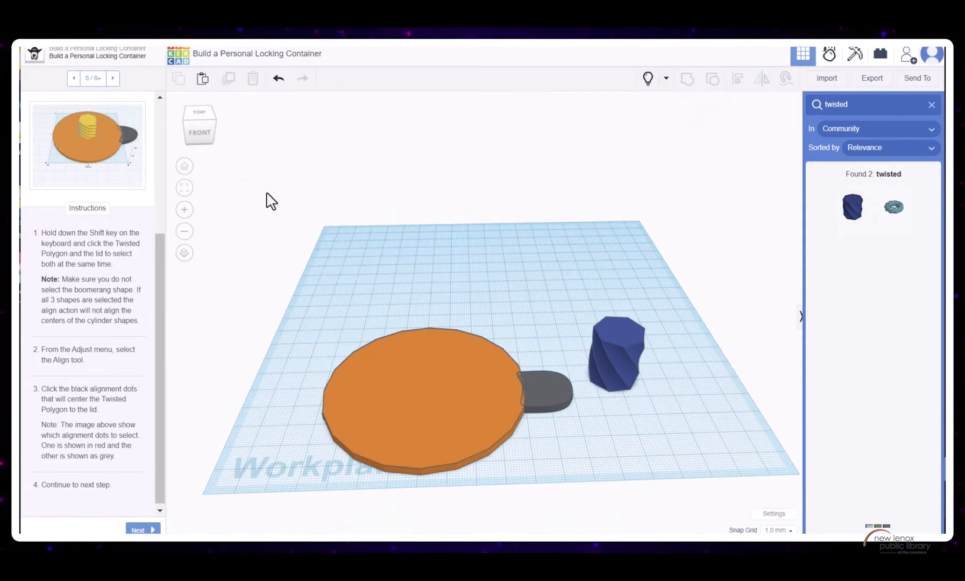
left_click(208, 126)
left_click(207, 130)
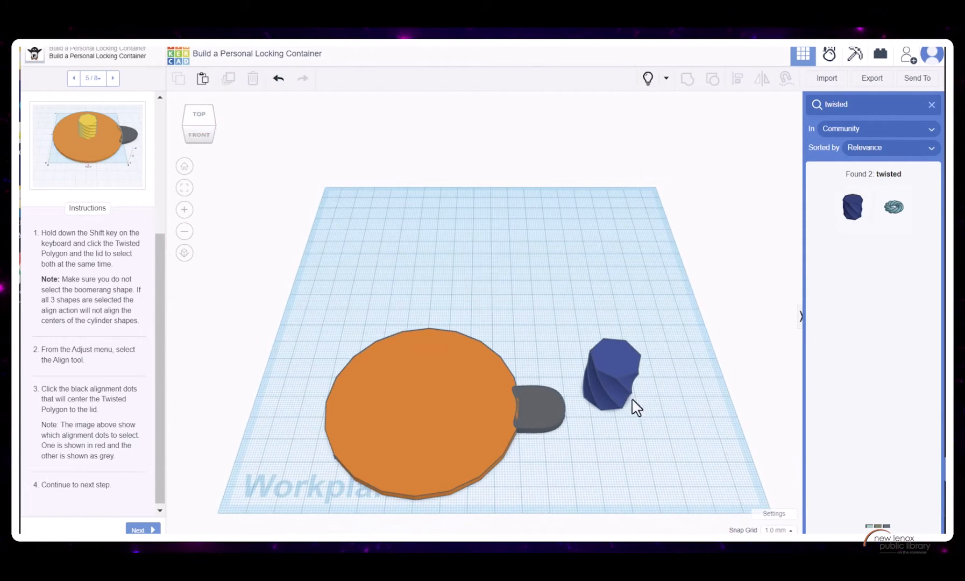
left_click(610, 392)
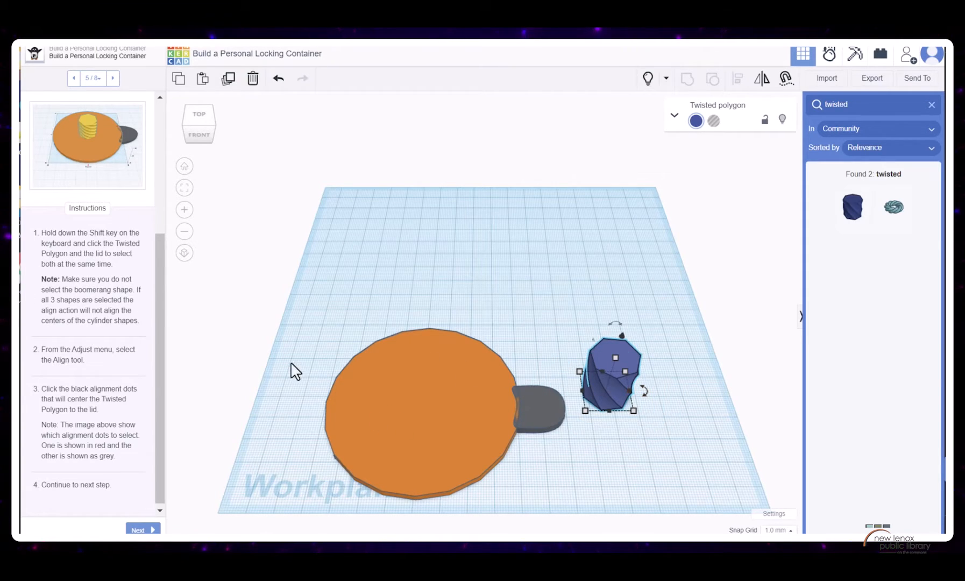
left_click(402, 392, "shift")
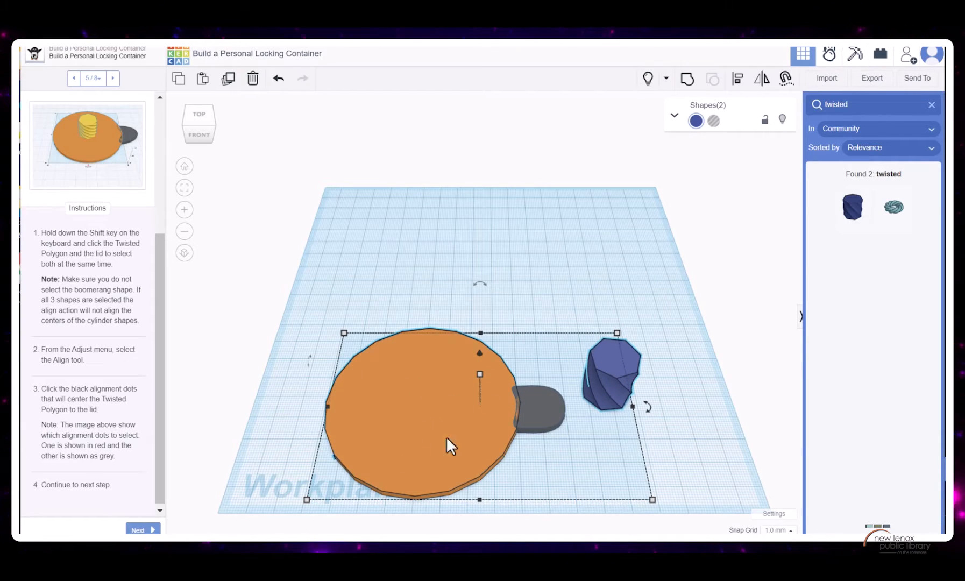
left_click(738, 80)
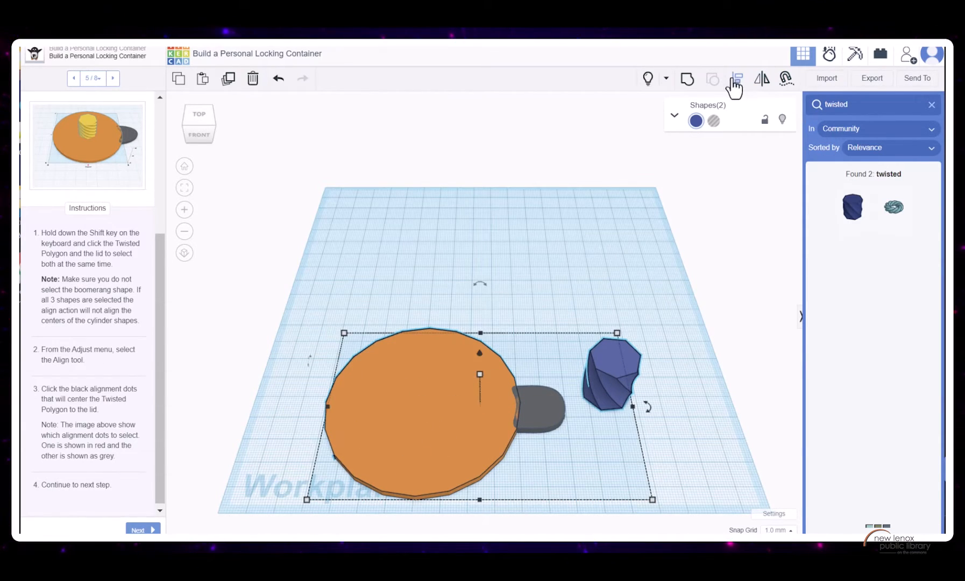
left_click(737, 80)
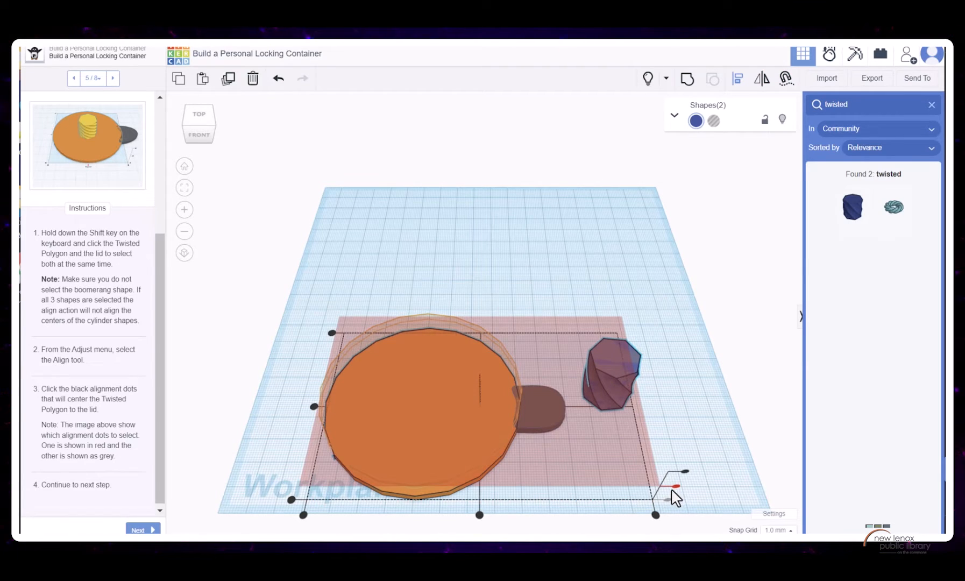
left_click(314, 406)
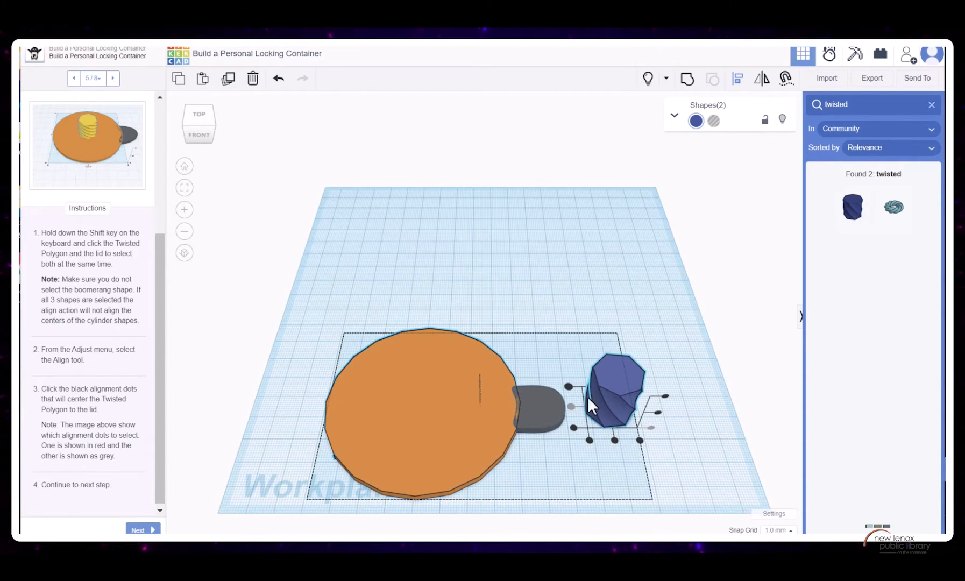
left_click(614, 438)
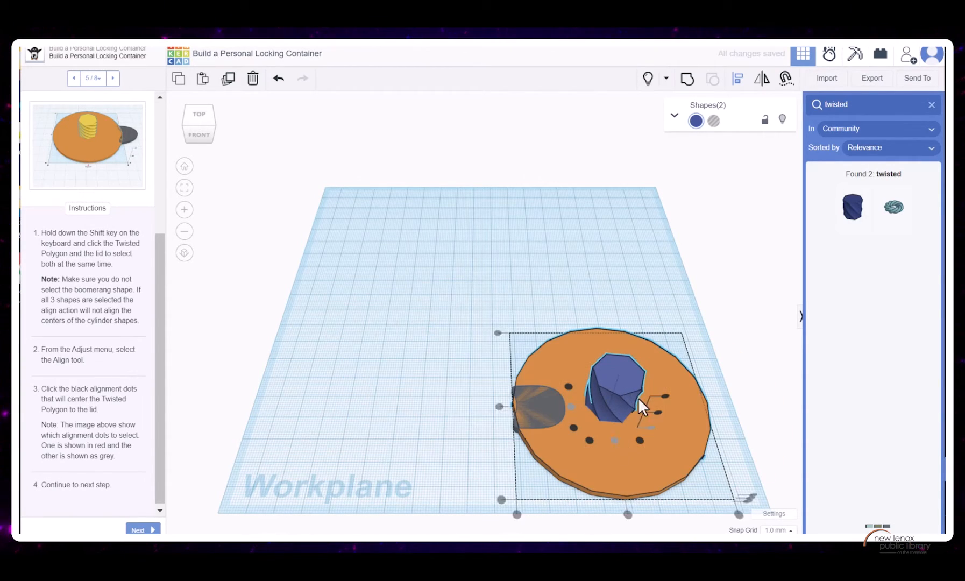
Step: Move the tab right across the disc until it overlaps the disc's right edge
left_click(513, 390)
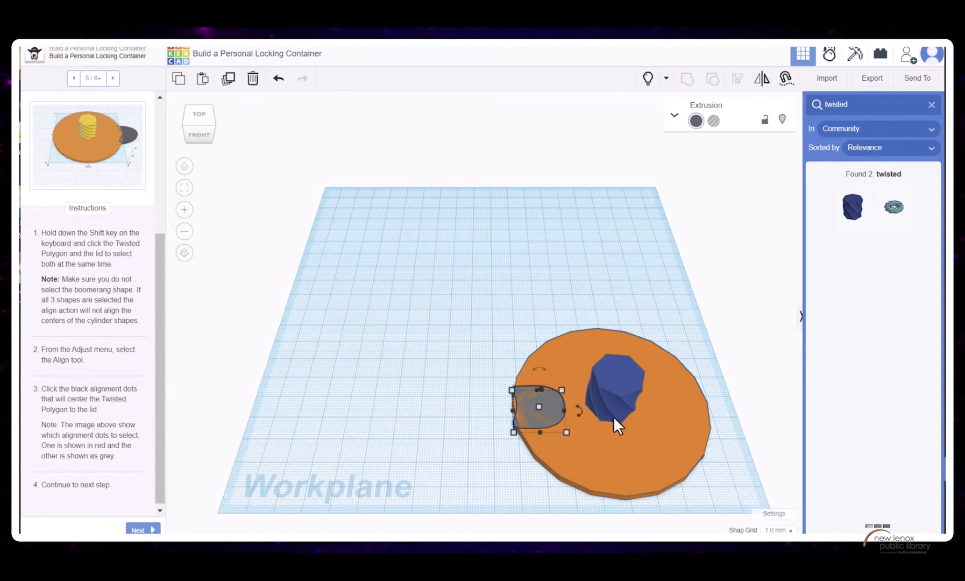
key("Right")
key("Right")
key("Right")
key("Right")
key("Right")
key("Right")
key("Right")
key("Right")
key("Right")
key("Right")
key("Right")
key("Right")
key("Right")
key("Right")
key("Right")
key("Right")
key("Right")
key("Right")
key("Right")
key("Right")
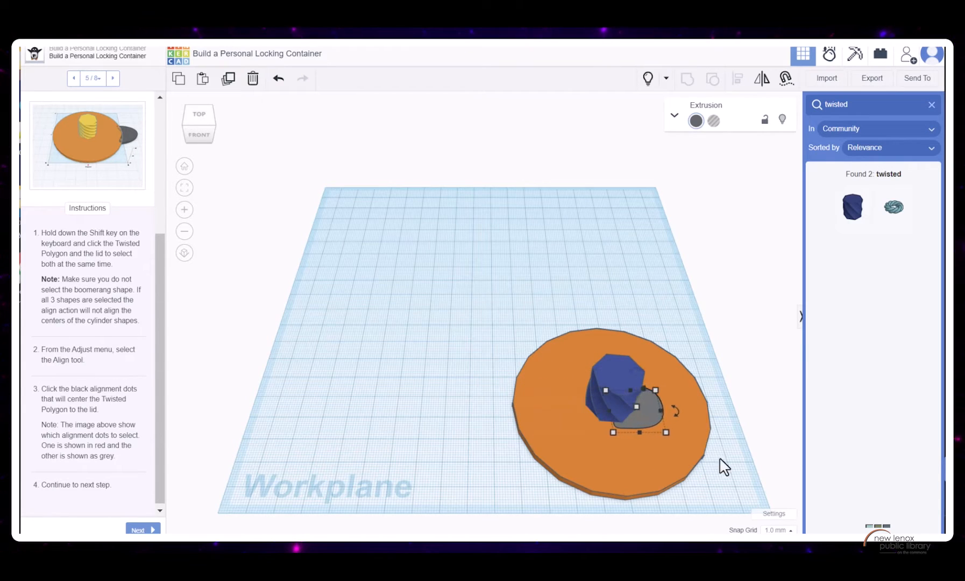
key("Right")
key("Right")
key("Right")
key("Right")
key("Right")
key("Right")
key("Right")
key("Right")
key("Right")
key("Right")
key("Right")
key("Right")
key("Right")
key("Right")
key("Right")
key("Right")
key("Right")
key("Right")
key("Right")
key("Right")
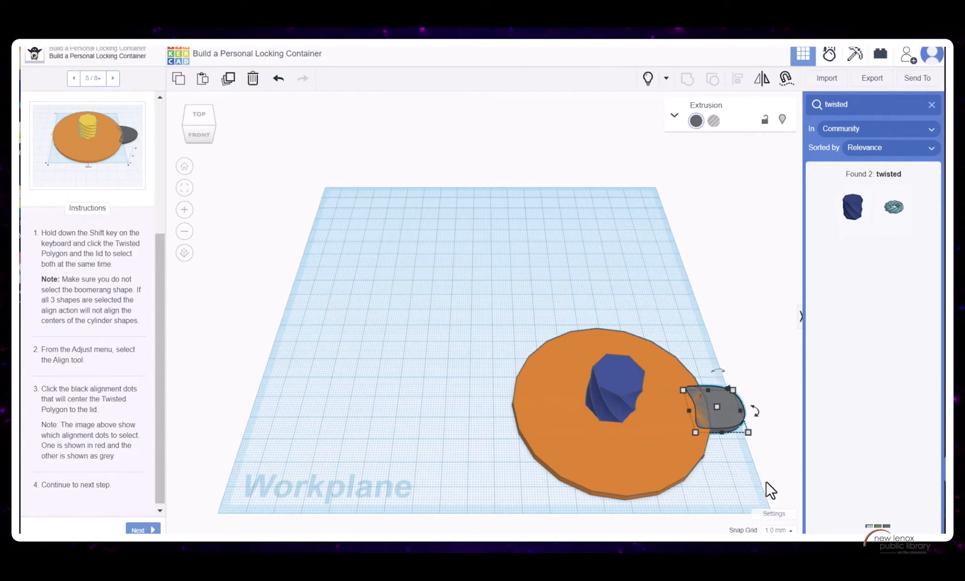
key("Right")
key("Right")
key("Right")
key("Right")
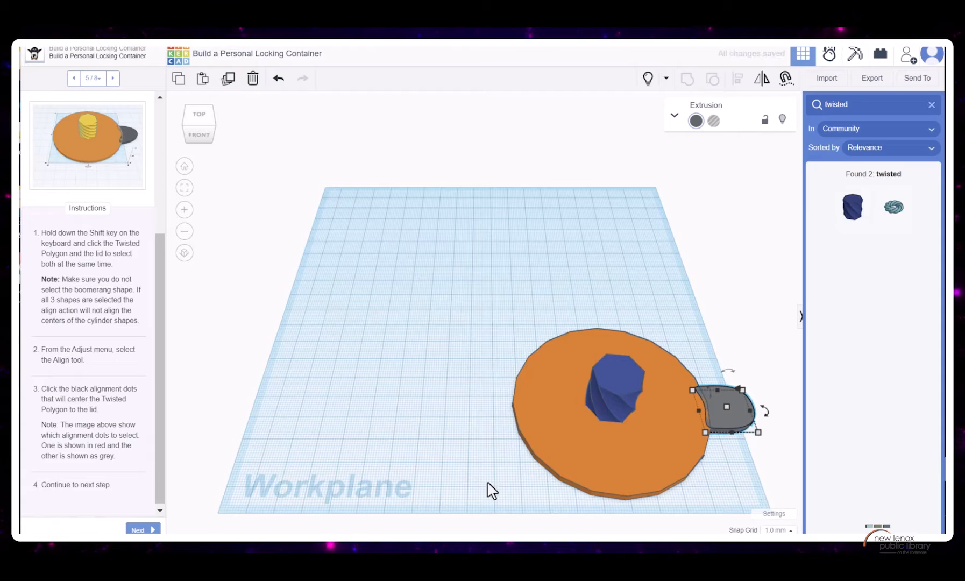
Step: Select the disc, tab and twisted polygon together and move them back and left toward the middle of the workplane
left_click_drag(454, 286, 775, 503)
left_click_drag(564, 434, 458, 392)
left_click(307, 316)
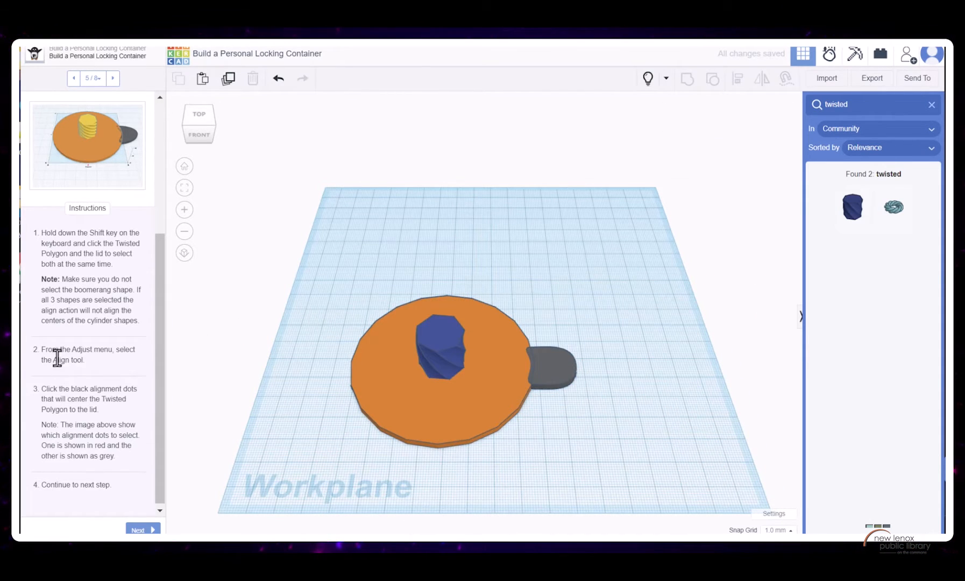
Step: Go to the Configure the Threads page and read the values it gives for the twisted polygon
scroll(75, 344, "down", 1)
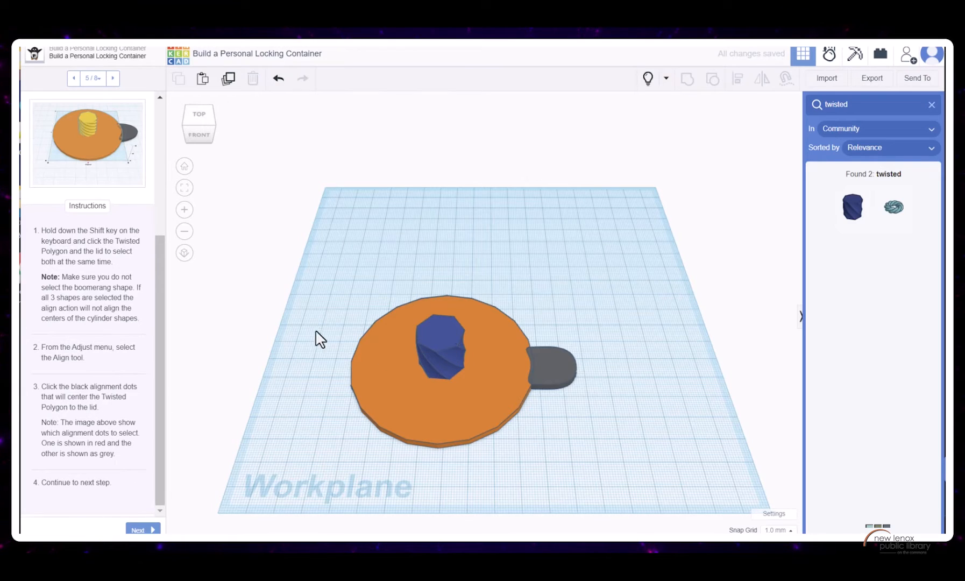
left_click(139, 530)
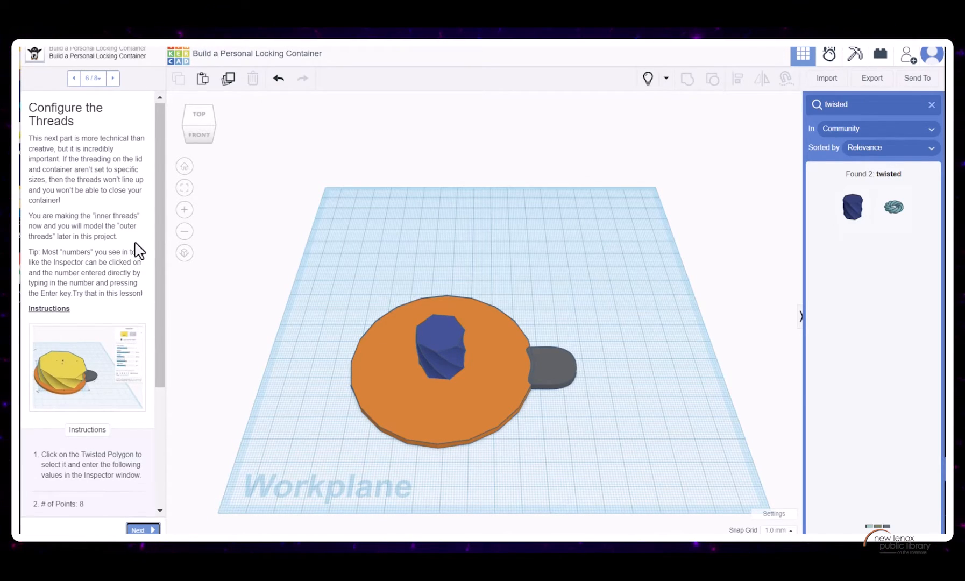
scroll(135, 252, "down", 3)
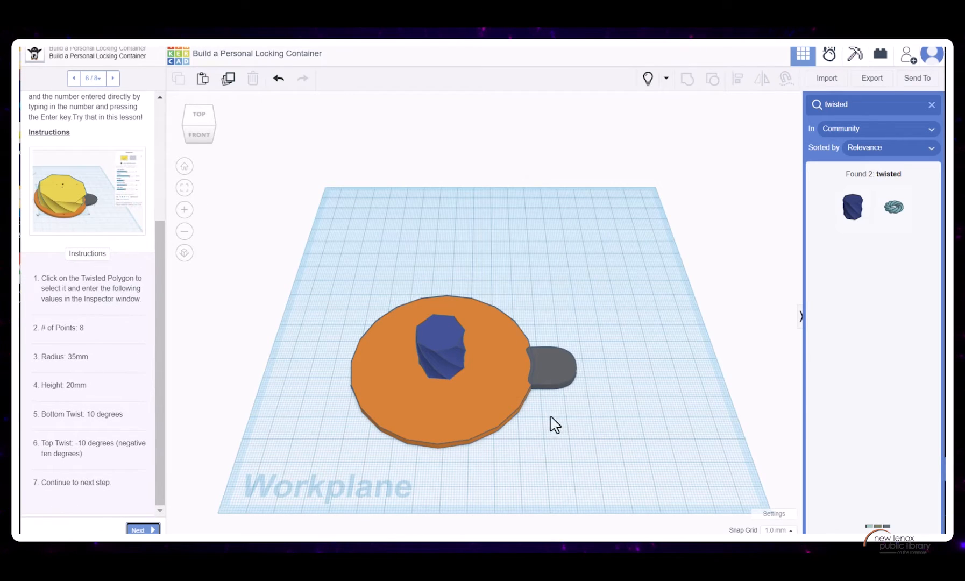
Step: Set the twisted polygon's number of points to 8 and its radius to 35 mm
left_click(449, 351)
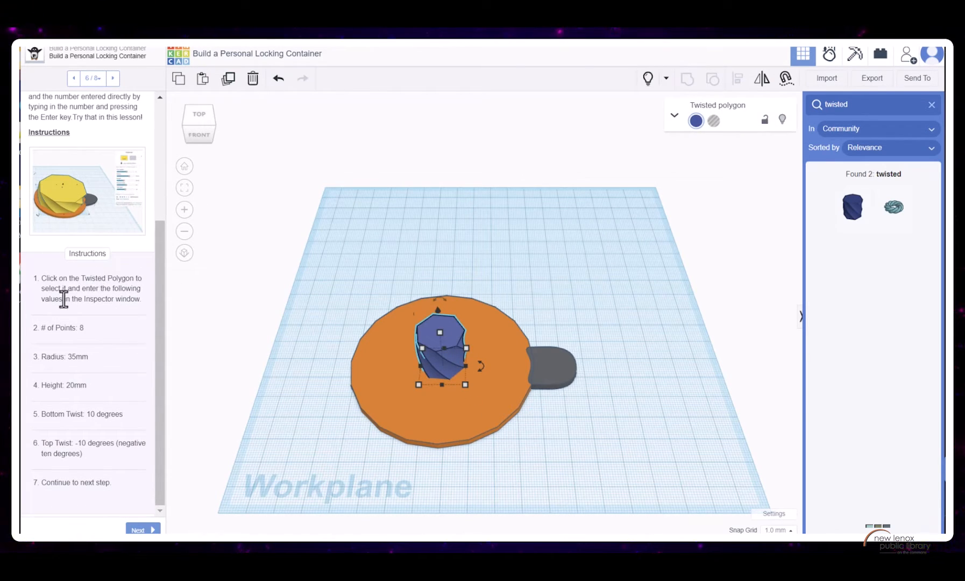
left_click(675, 115)
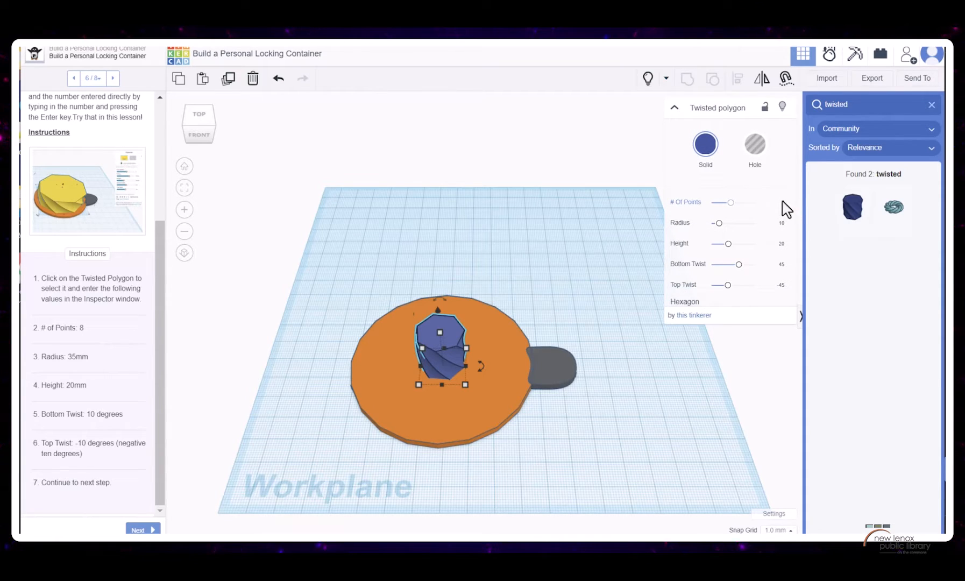
type("8")
key("Return")
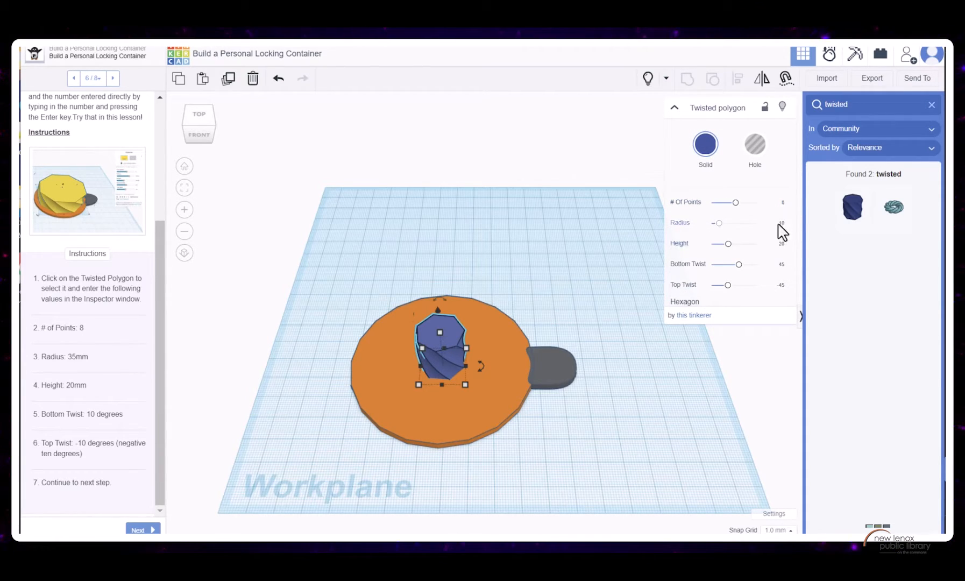
left_click(772, 225)
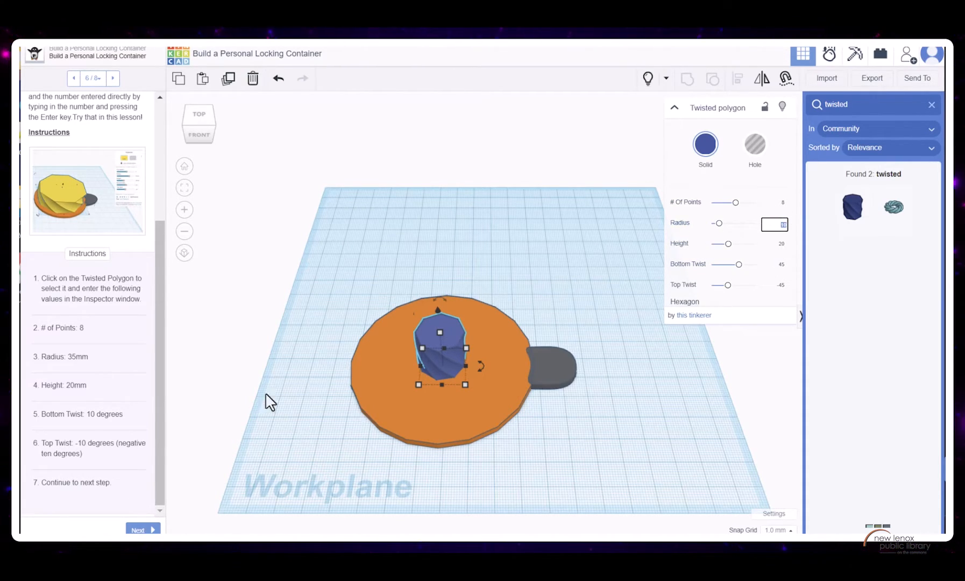
type("35")
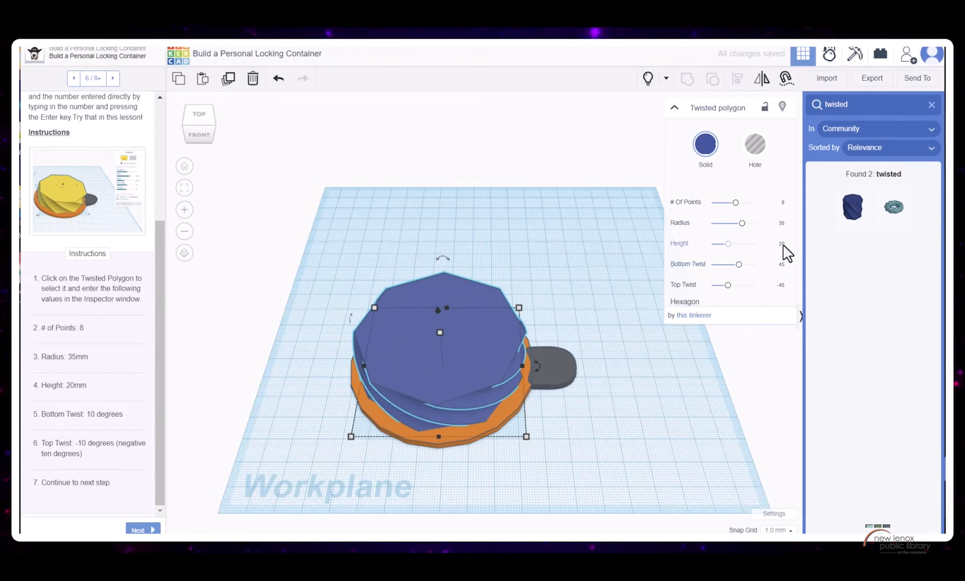
Step: Set the twisted polygon's bottom twist to 10 and top twist to -10 degrees, and compare it with the tutorial's enlarged example image
left_click(773, 319)
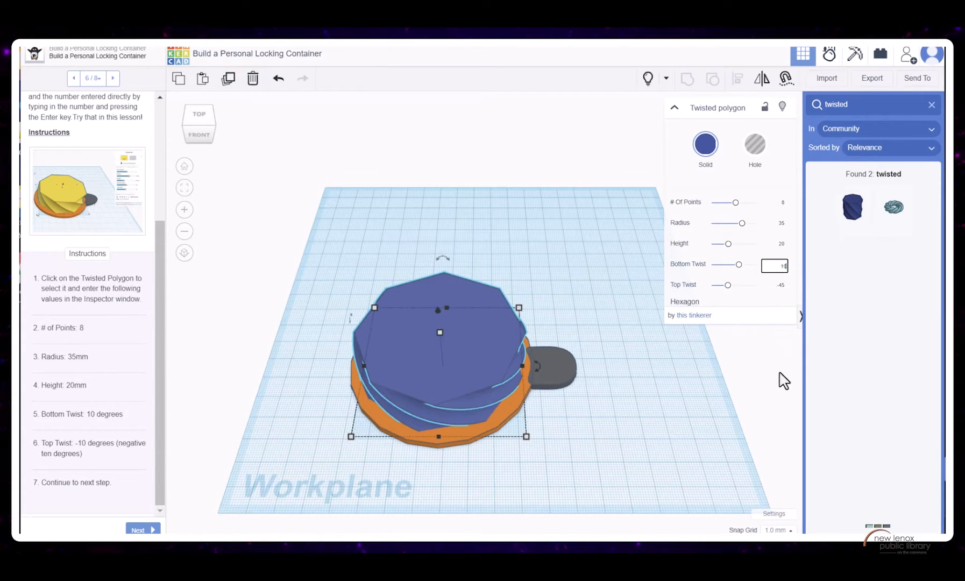
key("Return")
right_click_drag(749, 383, 757, 348)
left_click(778, 286)
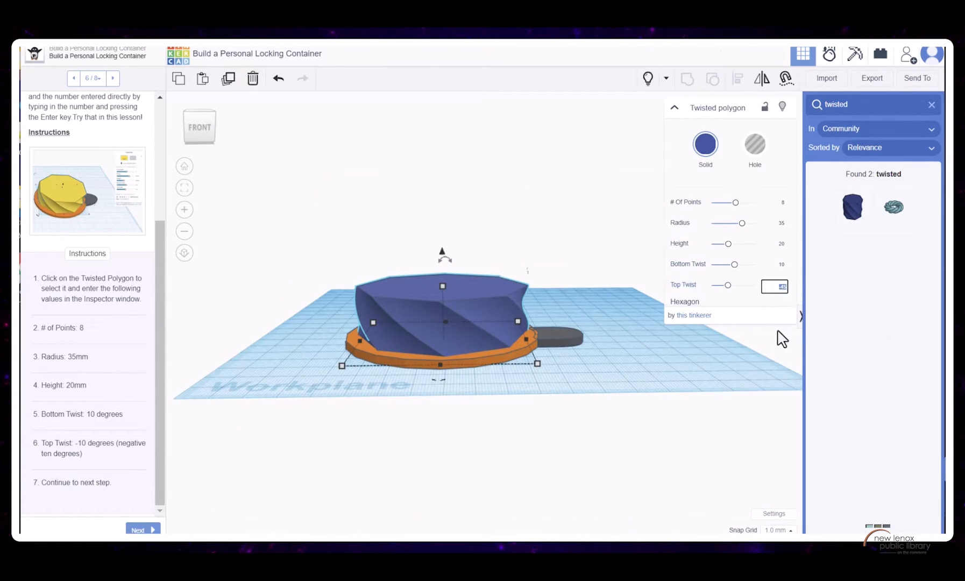
type("-10")
key("Return")
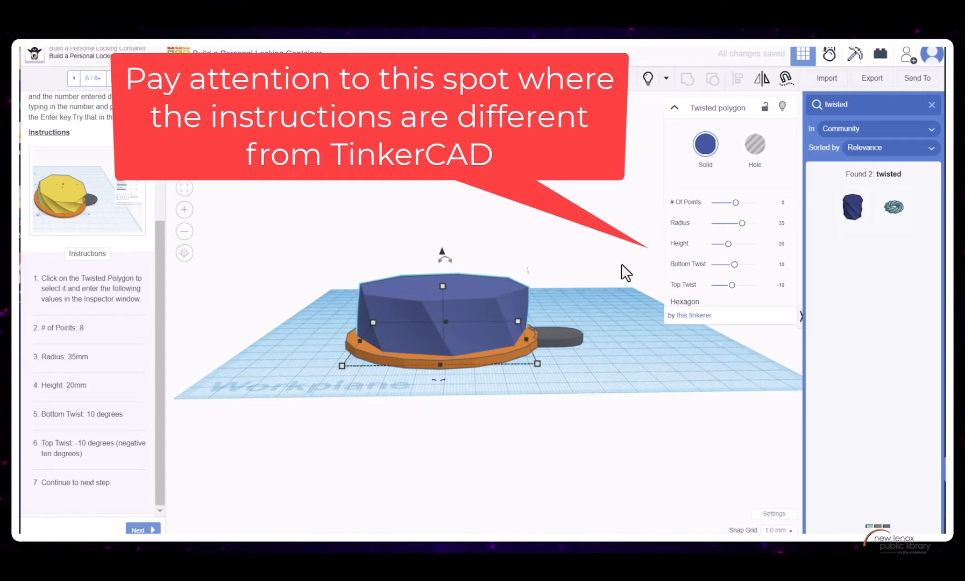
left_click(70, 203)
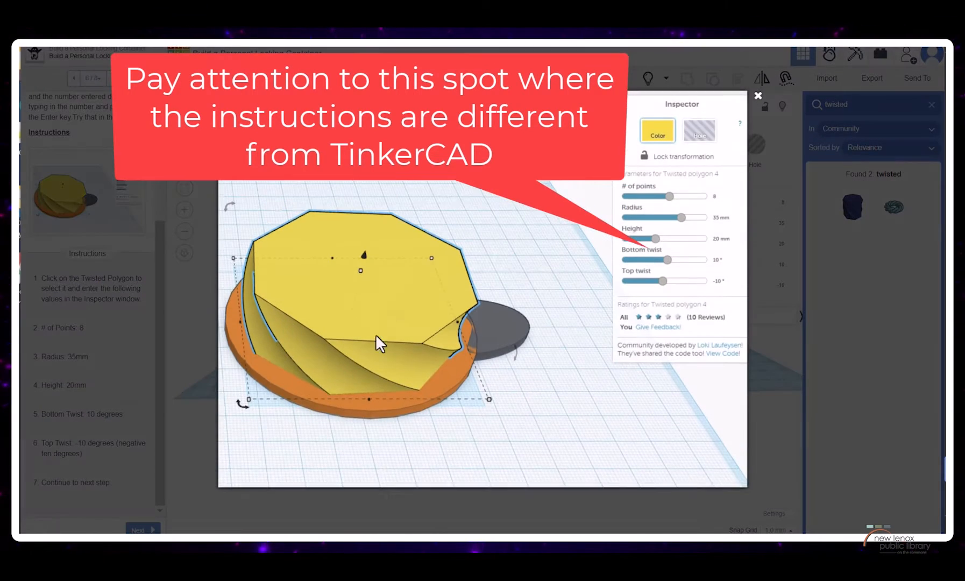
left_click(758, 99)
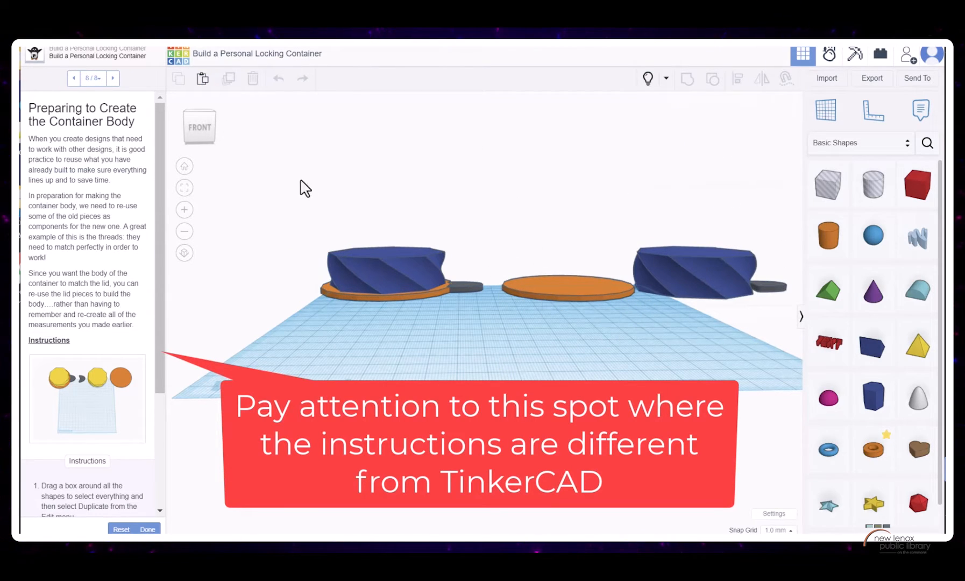
Step: Move the twisted polygon that has no disc beneath it up against its tab, and read the Preparing to Create the Container Body instructions
left_click_drag(199, 126, 215, 149)
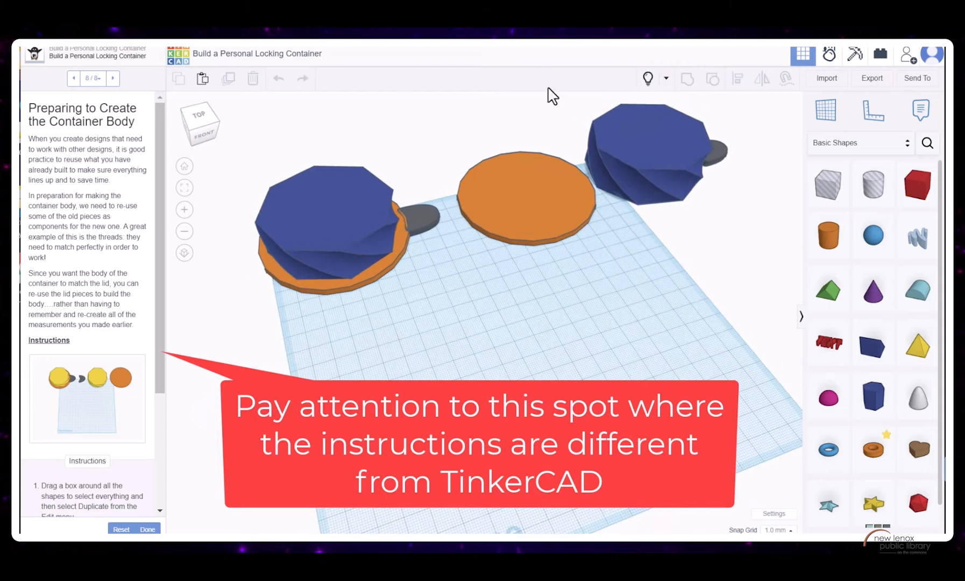
left_click(624, 156)
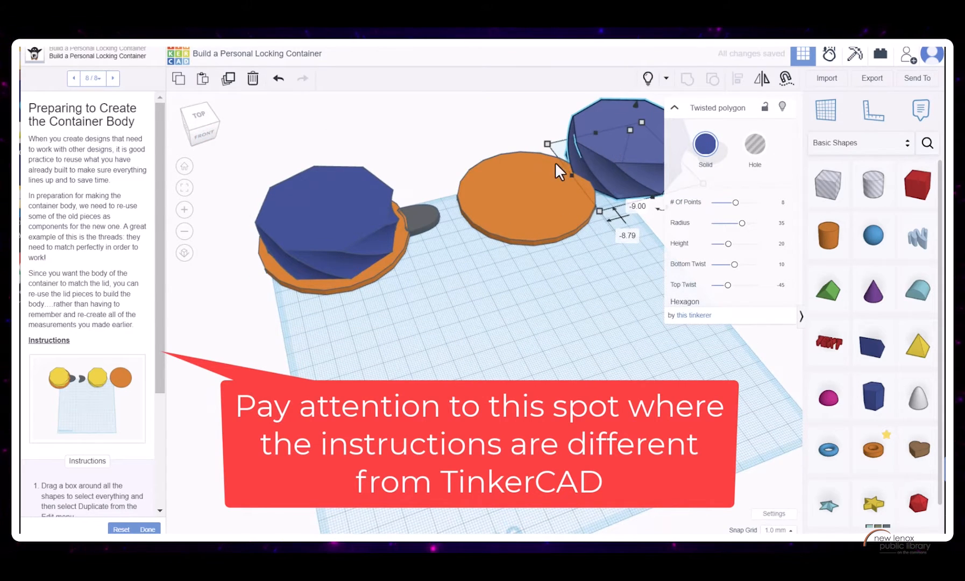
key("f")
scroll(362, 241, "down", 5)
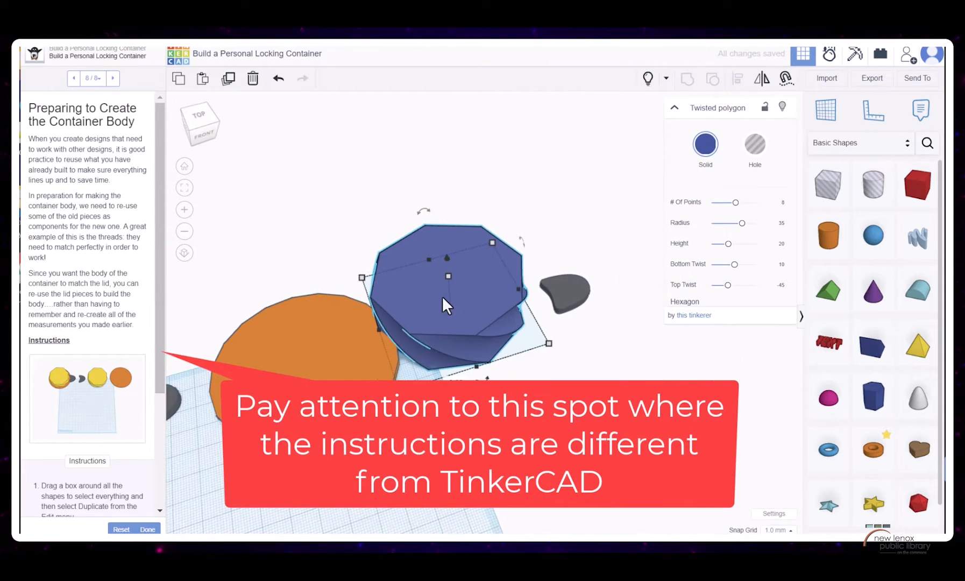
left_click_drag(443, 297, 468, 297)
left_click(463, 205)
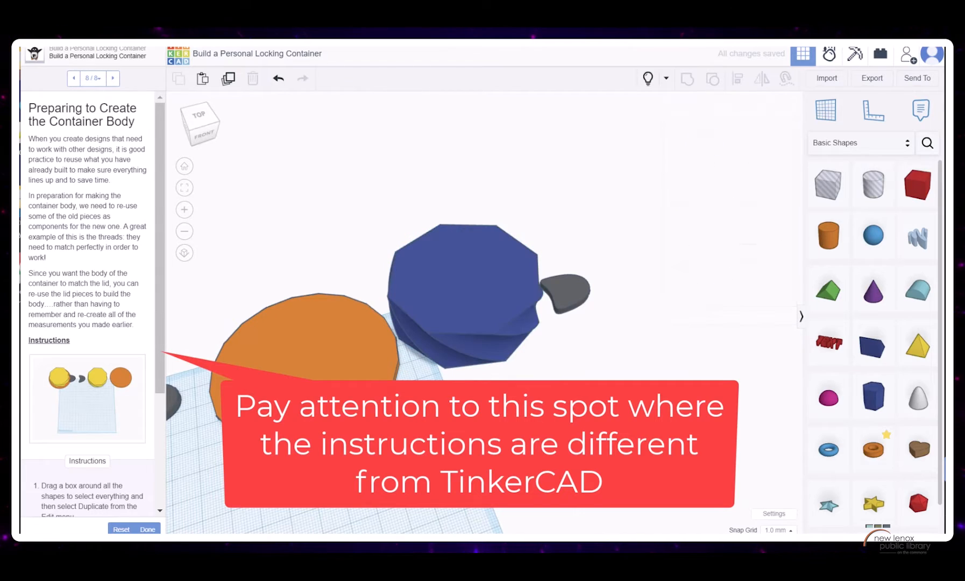
scroll(138, 489, "down", 3)
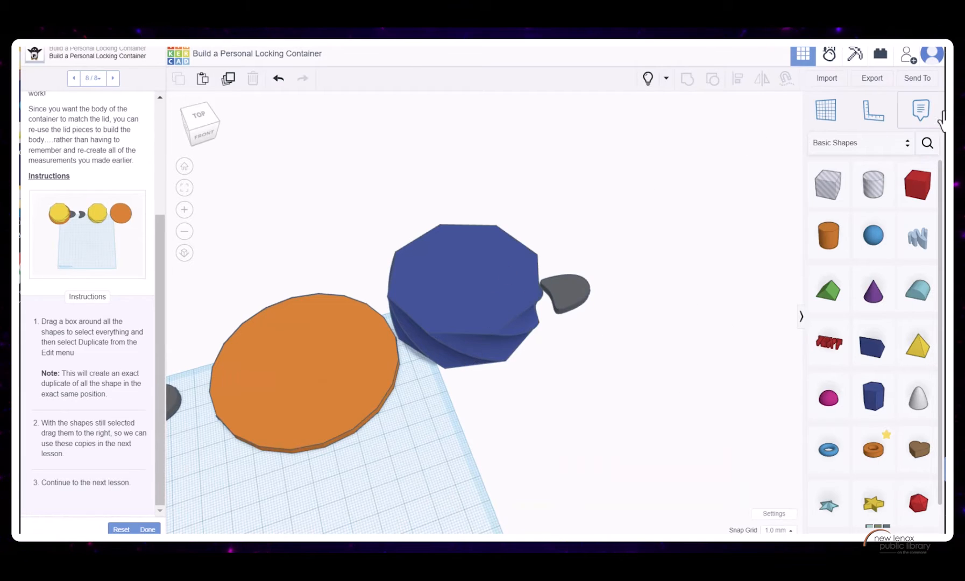
Step: Select the locking tab beside the twisted polygon and show the Your Creations shape collection
left_click(580, 302)
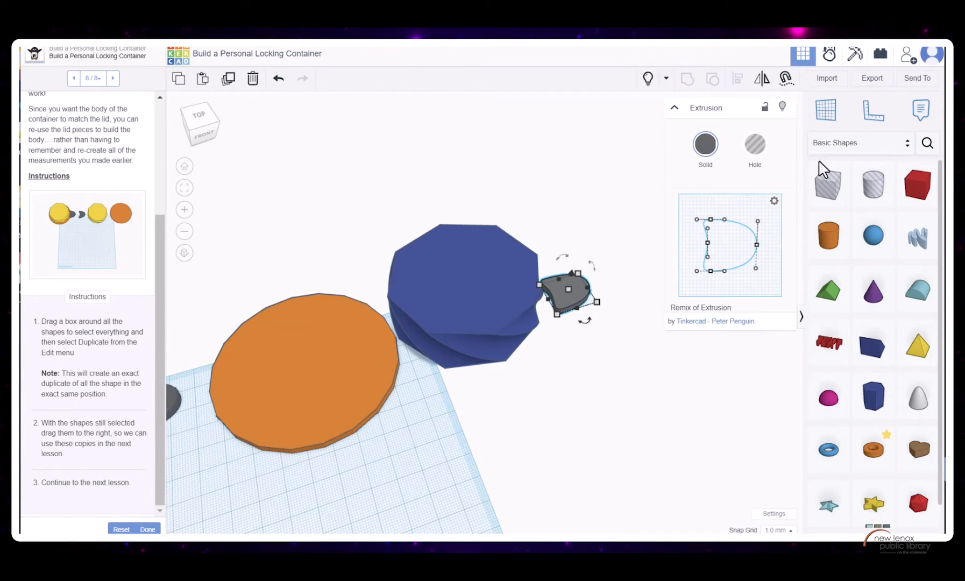
left_click(840, 143)
left_click(758, 433)
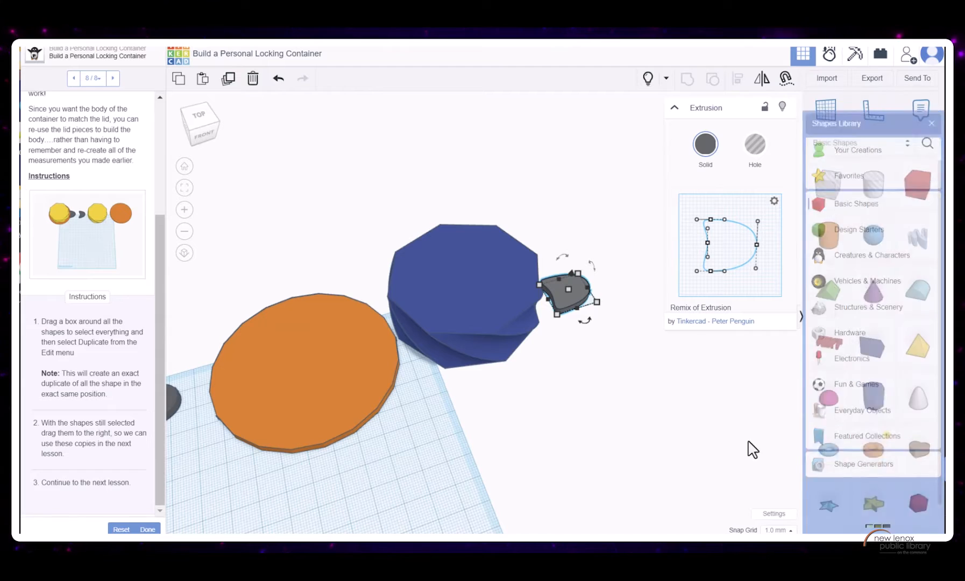
left_click(578, 302)
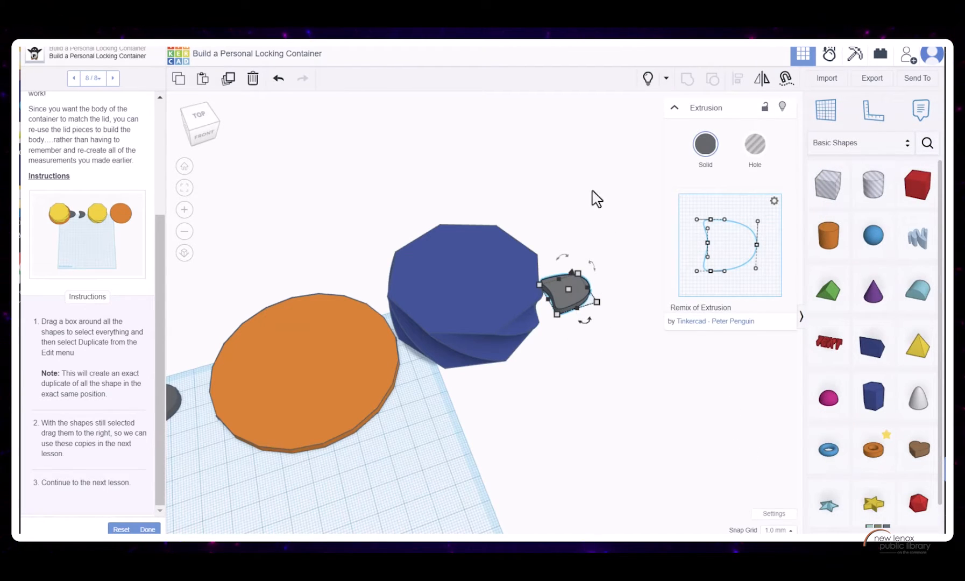
left_click(859, 144)
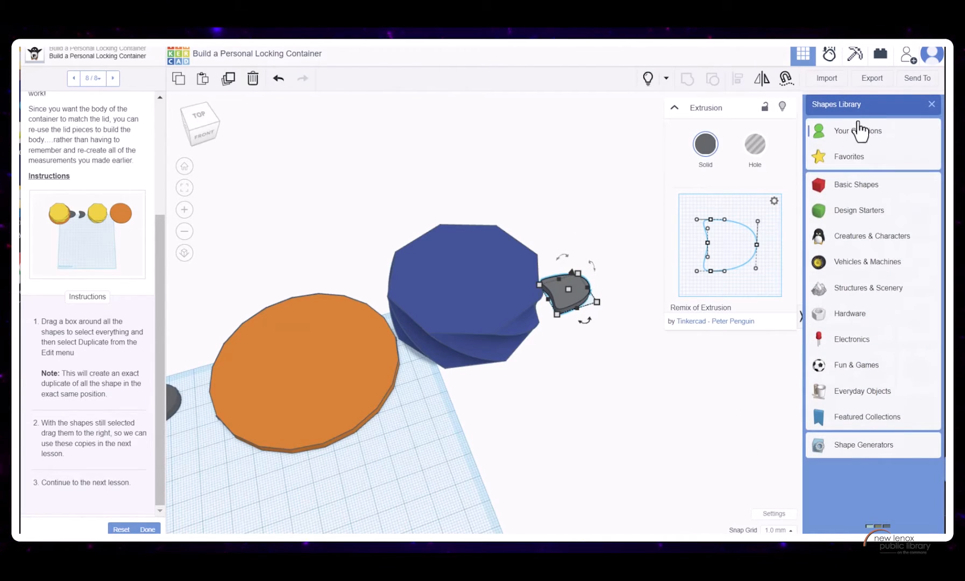
left_click(846, 134)
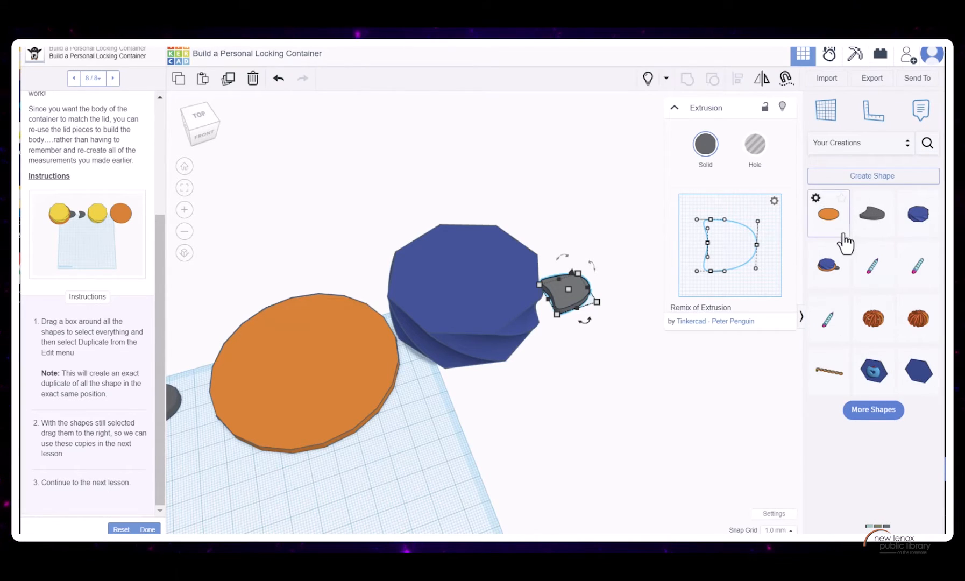
Step: Delete the previously saved orange disc and the assembled lid from Your Creations
left_click(815, 198)
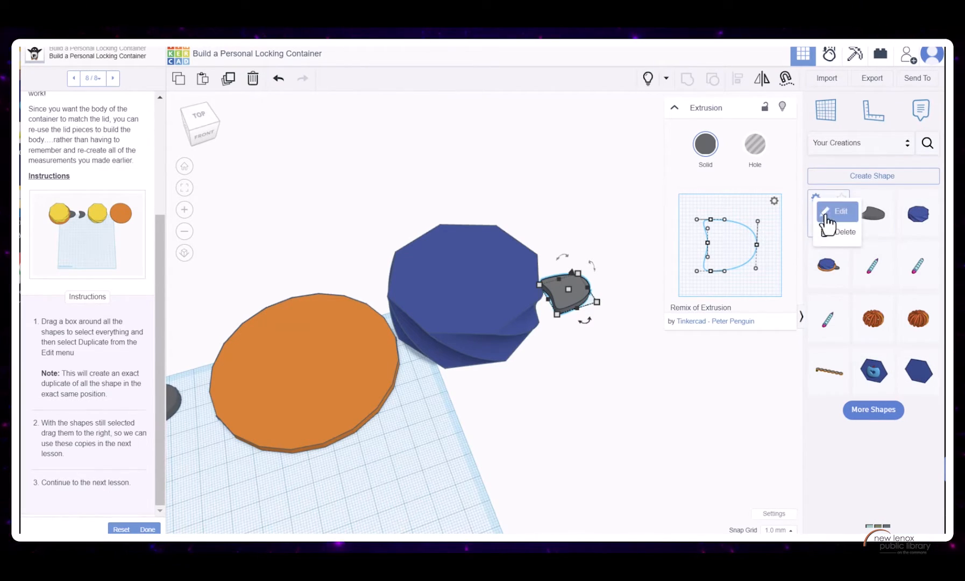
left_click(829, 231)
left_click(576, 321)
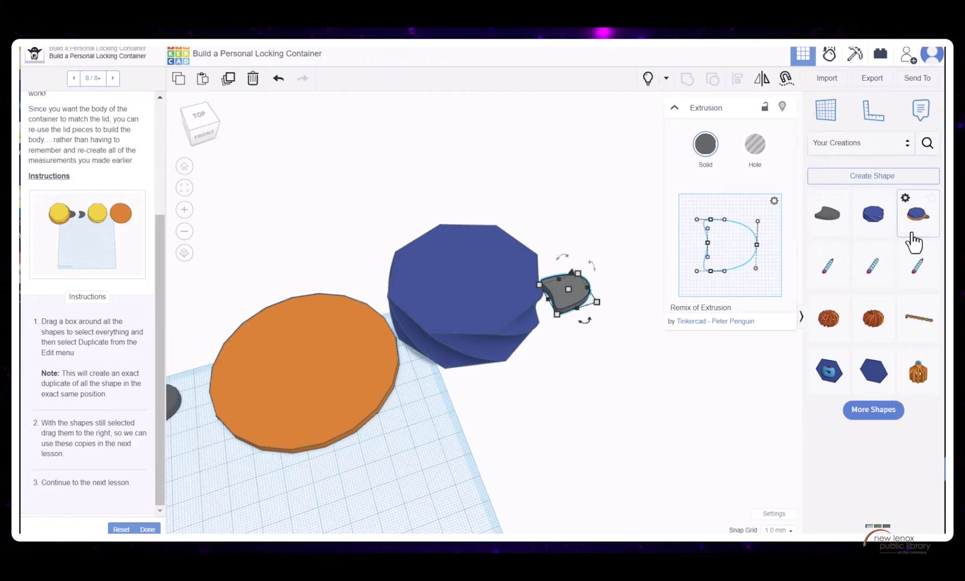
left_click(905, 198)
left_click(923, 233)
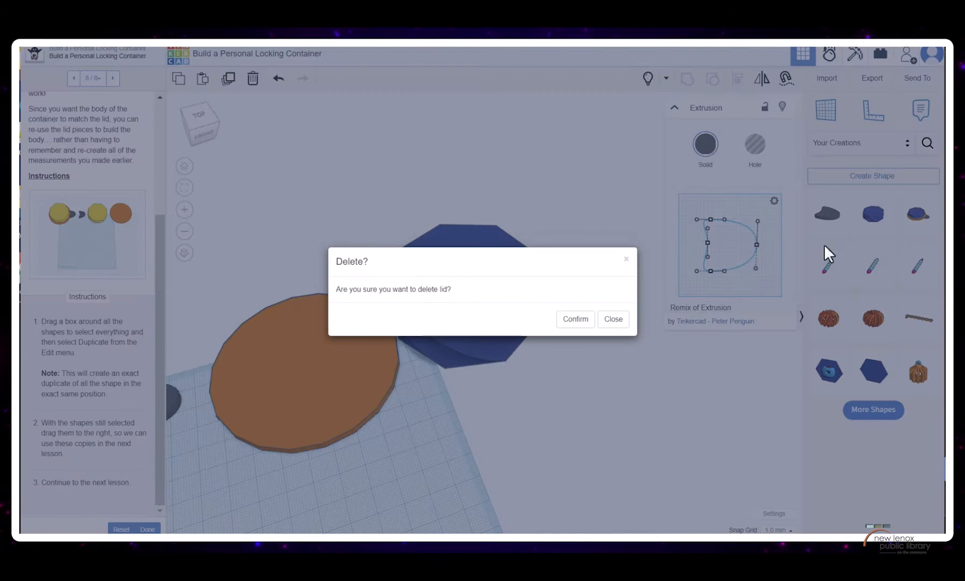
left_click(575, 320)
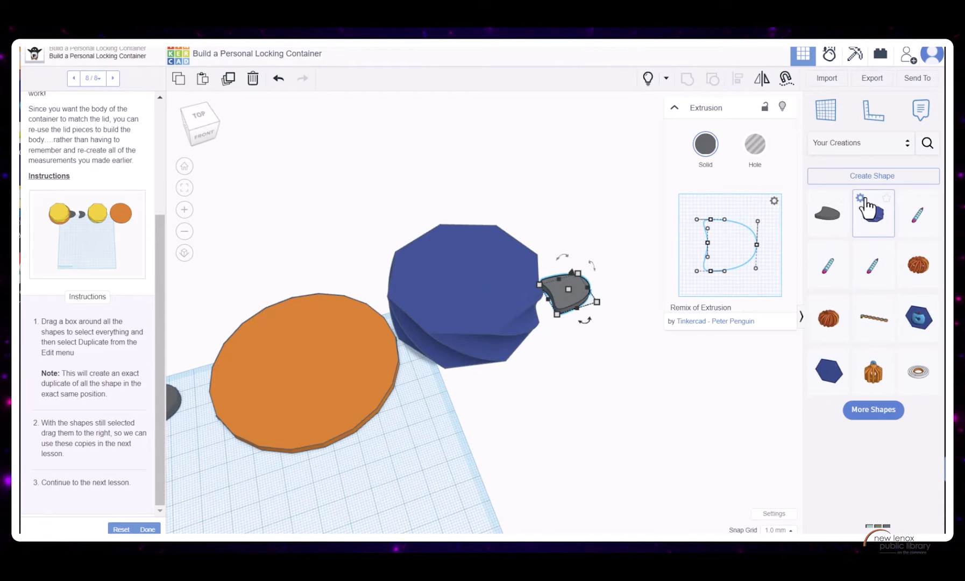
Step: Delete the previously saved twisted polygon and locking tab from Your Creations
left_click(860, 197)
left_click(862, 230)
left_click(558, 317)
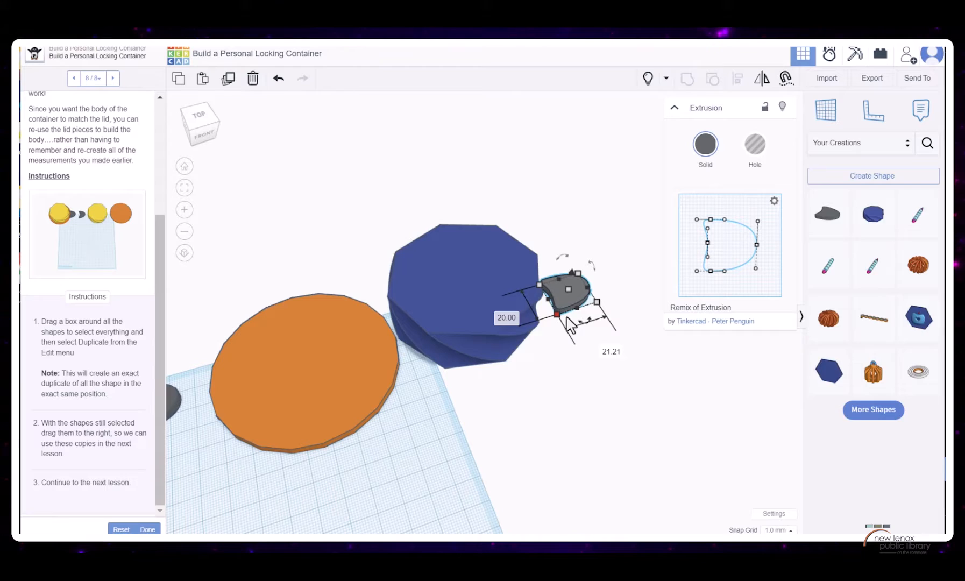
left_click(815, 197)
left_click(837, 232)
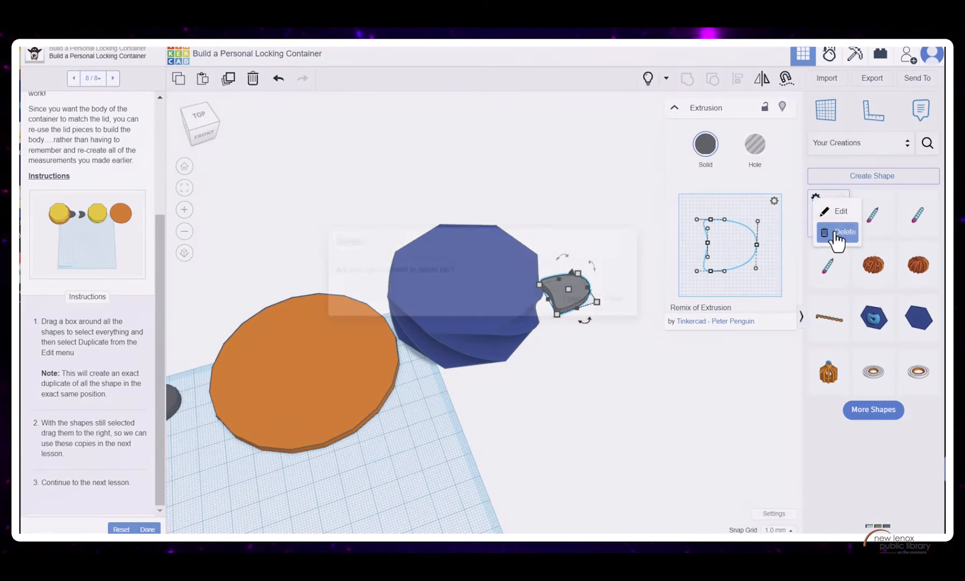
left_click(573, 318)
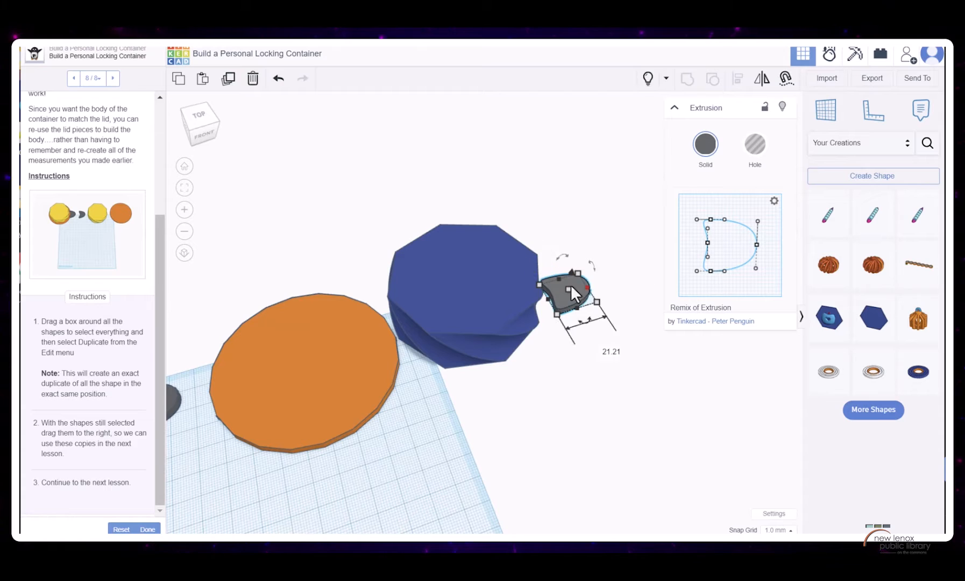
Step: Save the selected locking tab as a reusable custom shape named "tab"
left_click(861, 178)
type("tab")
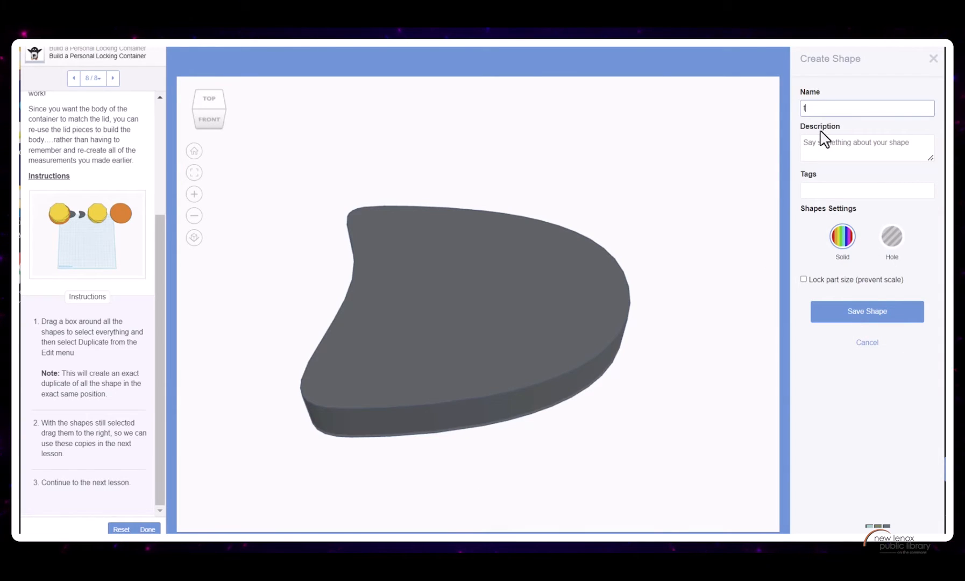
left_click(867, 312)
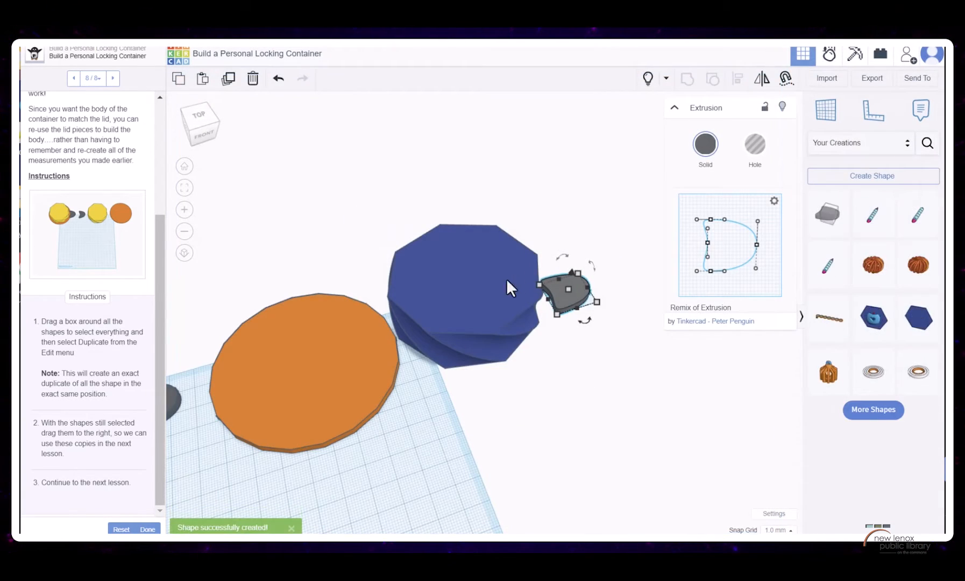
Step: Save the blue twisted polygon as a reusable custom shape named "Polygon"
left_click(486, 288)
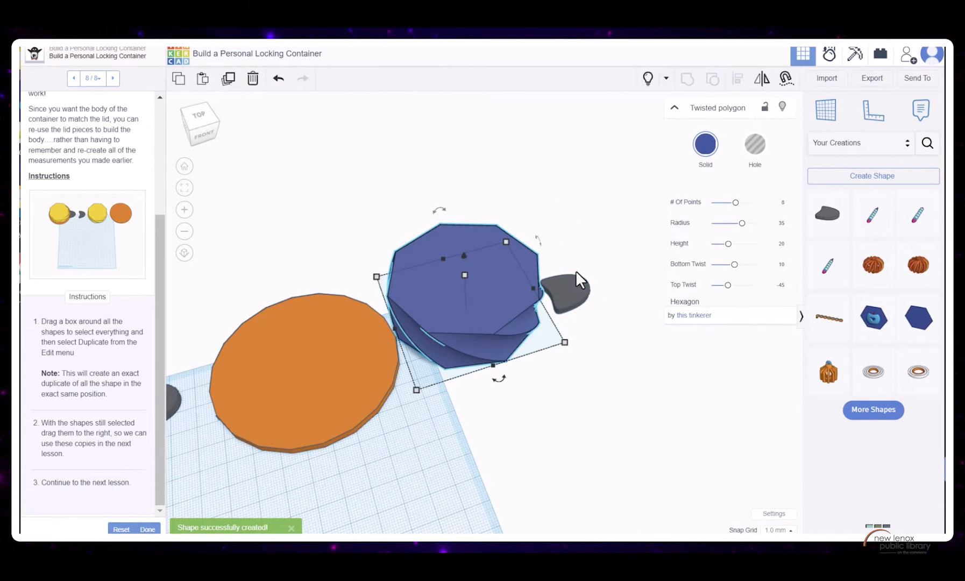
left_click(879, 180)
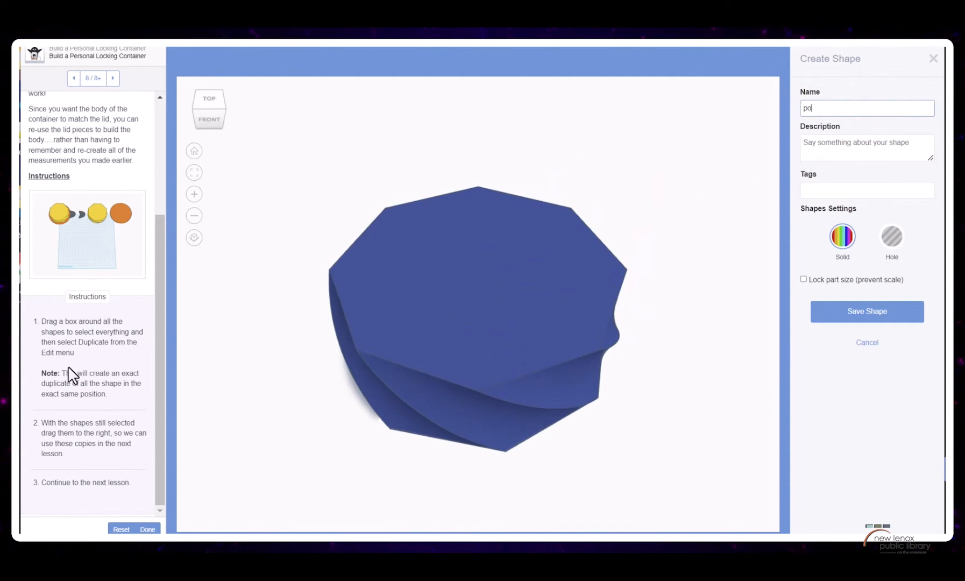
type("polygon")
left_click(841, 316)
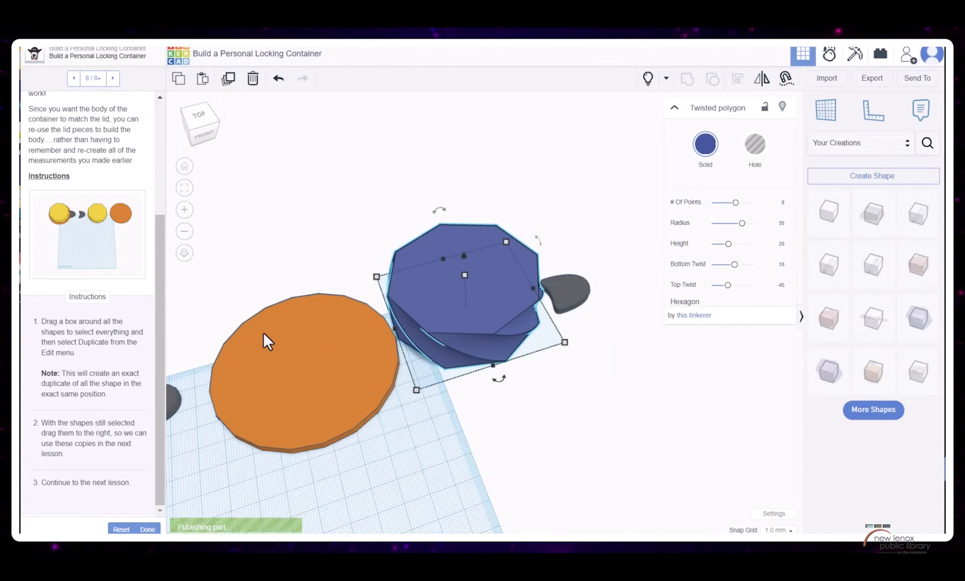
Step: Save the orange disc as a reusable custom shape named "lid"
left_click(299, 357)
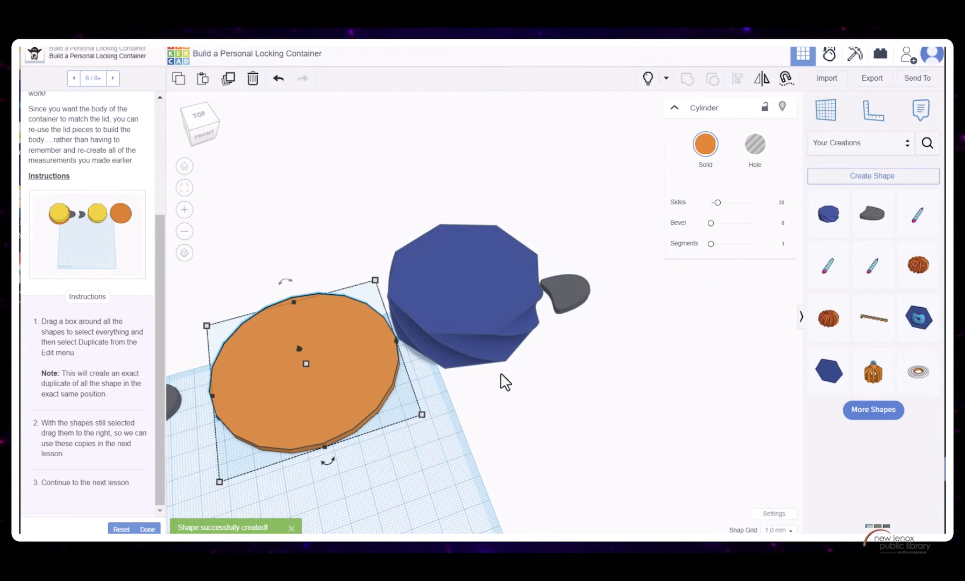
left_click(897, 178)
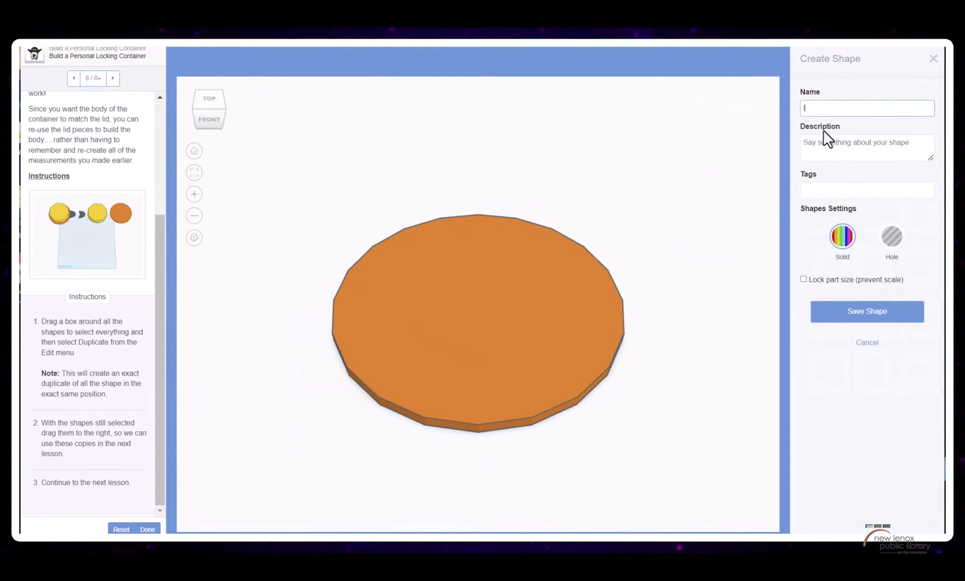
left_click(869, 320)
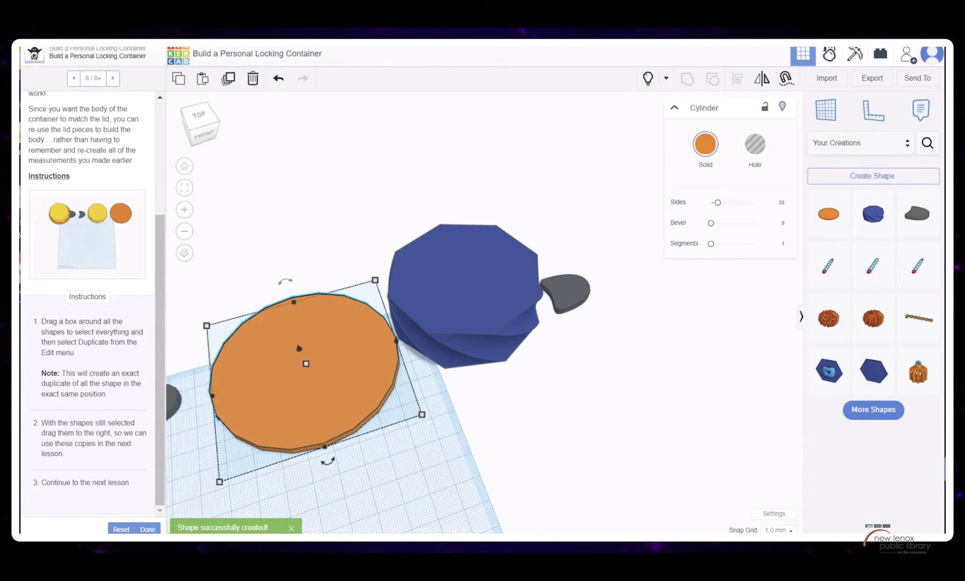
Step: Finish the lid lesson, continuing to Make the Body With Locking Tab, and hide the container and lid already on its workplane
left_click(147, 530)
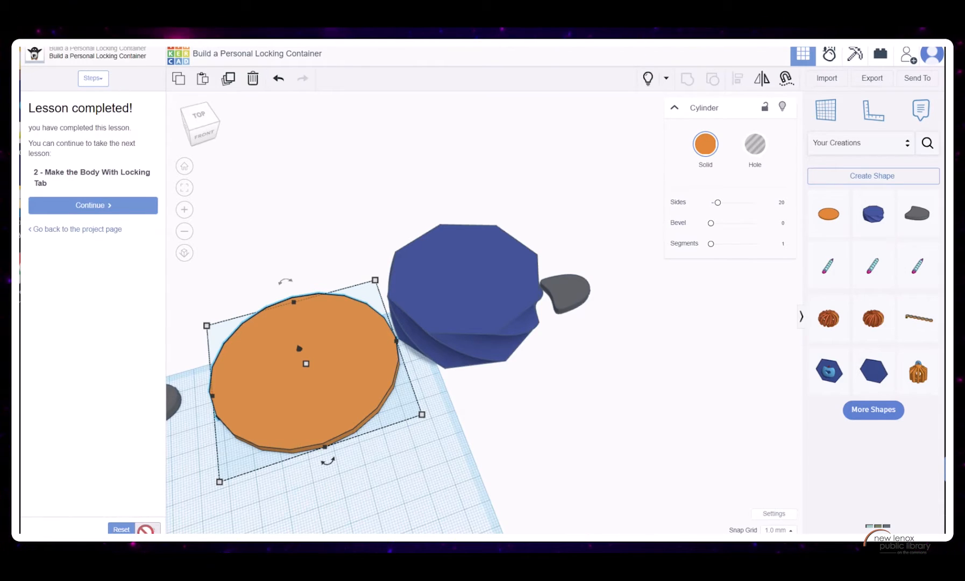
left_click(74, 208)
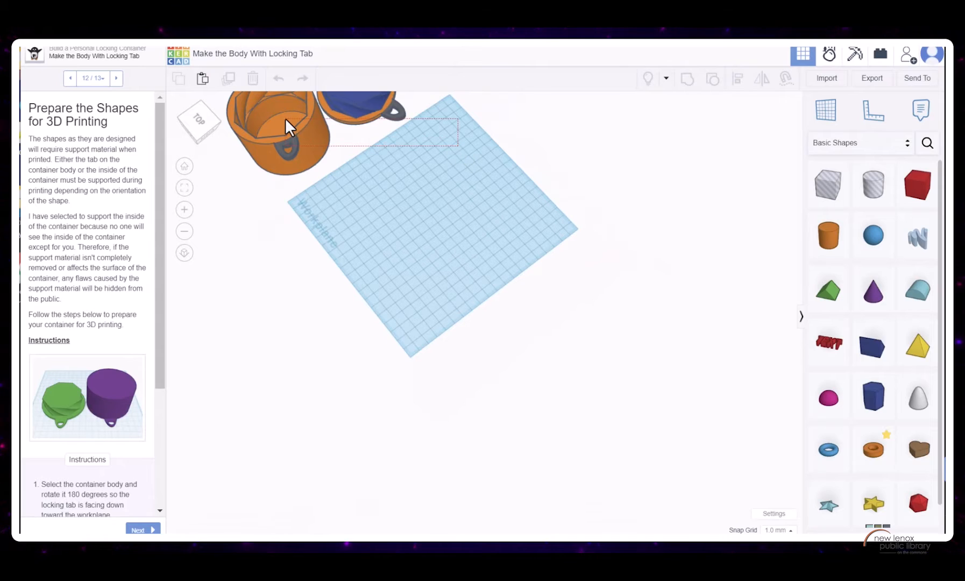
left_click_drag(285, 118, 242, 92)
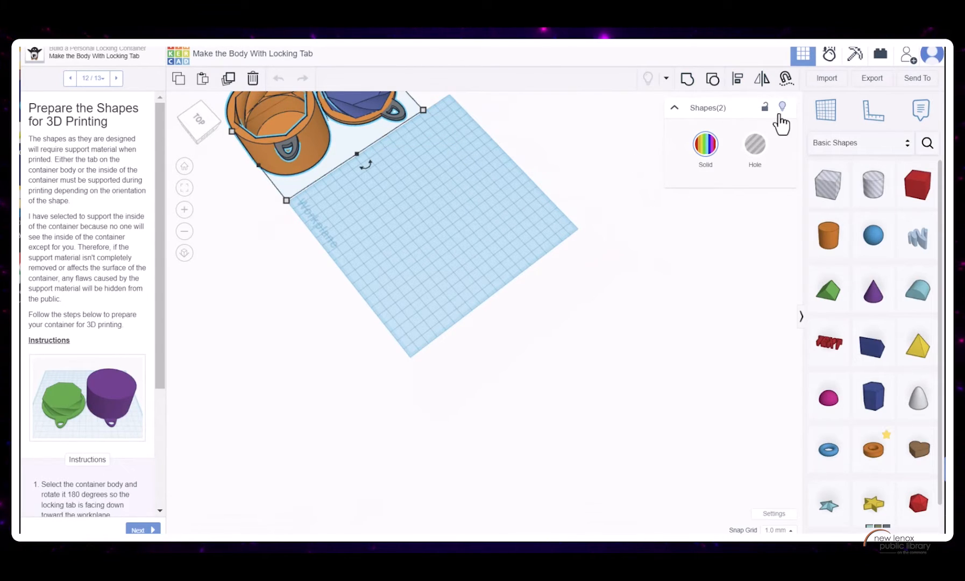
left_click(781, 106)
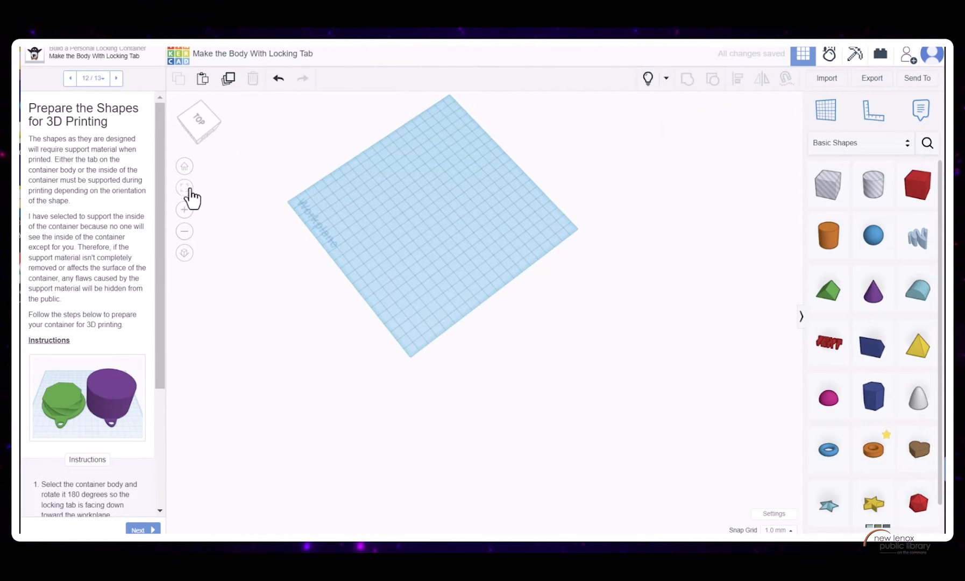
left_click(183, 170)
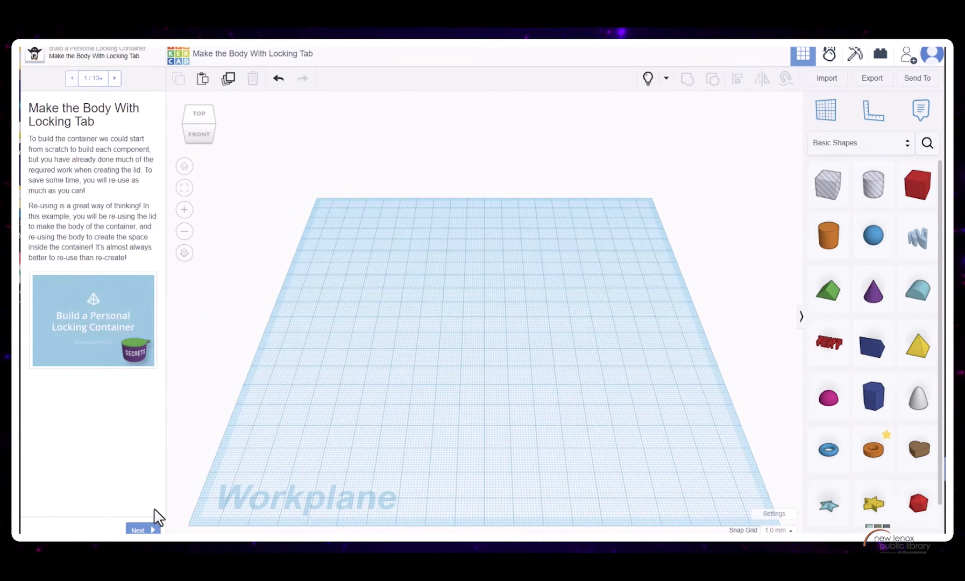
Step: Go to the Building the Container Body instructions and place the saved orange lid disc in the middle of the workplane
left_click(145, 530)
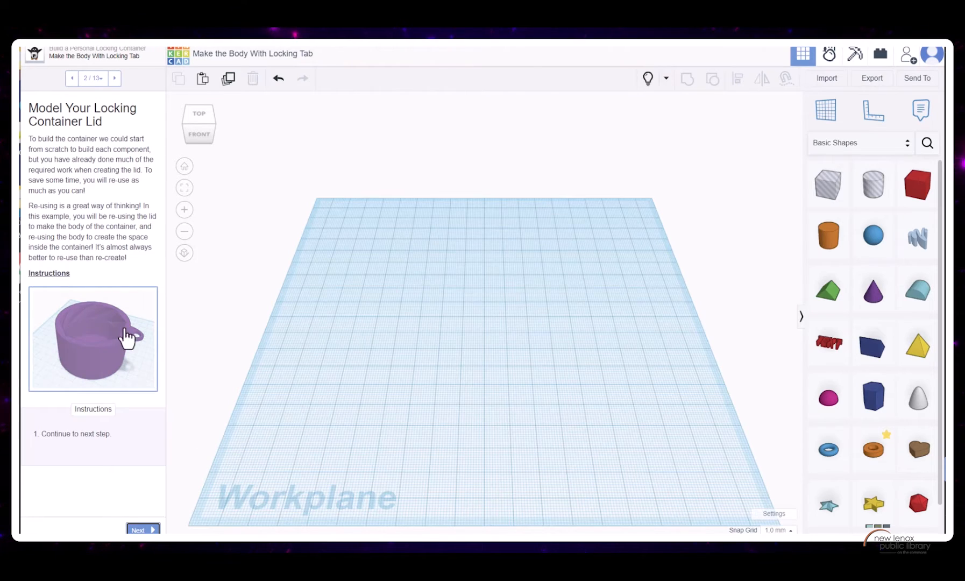
left_click(143, 530)
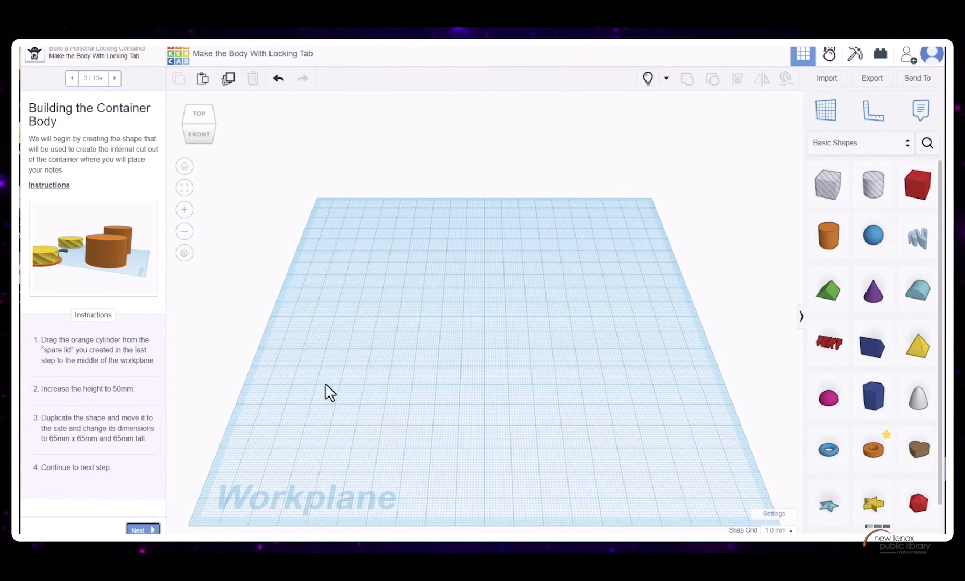
left_click(860, 143)
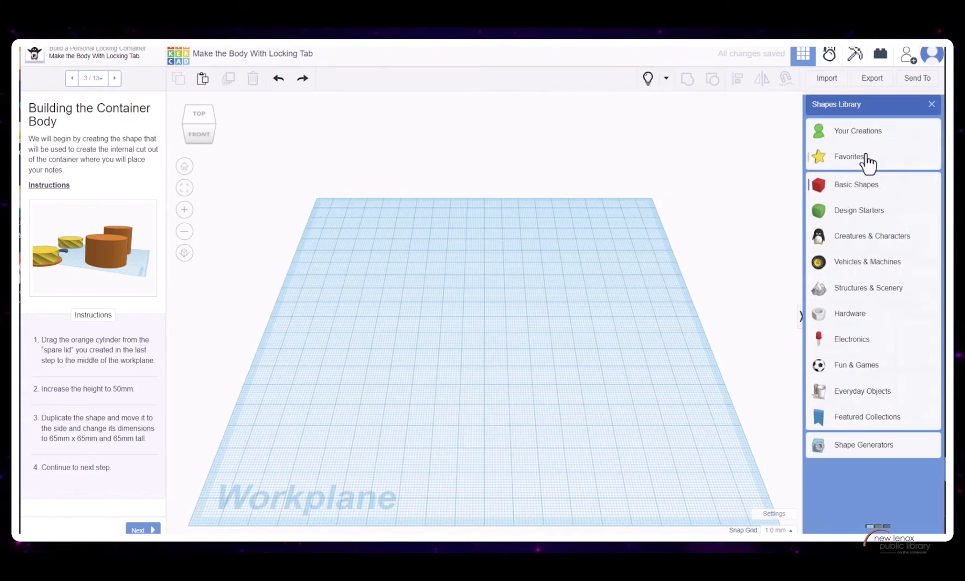
left_click(858, 135)
left_click(855, 144)
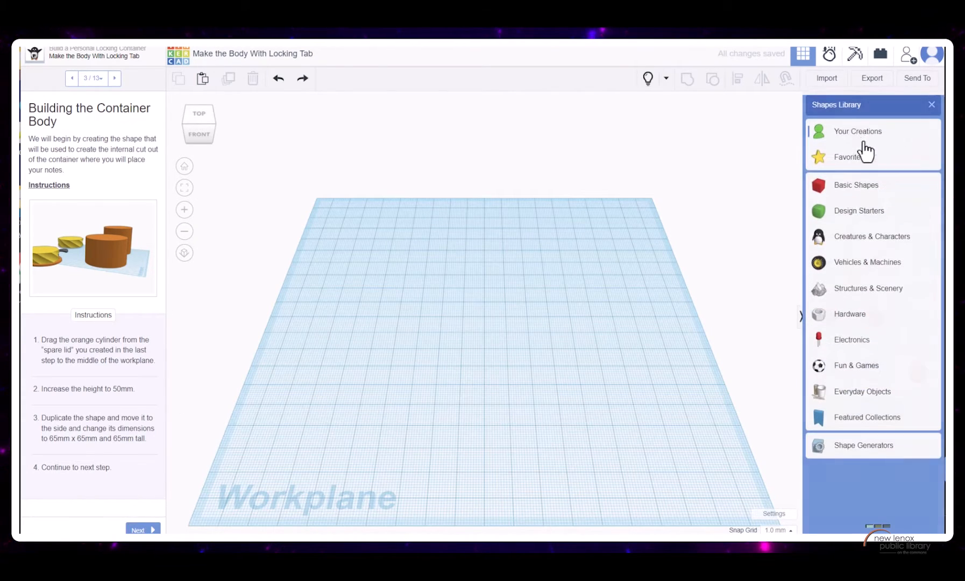
left_click(858, 135)
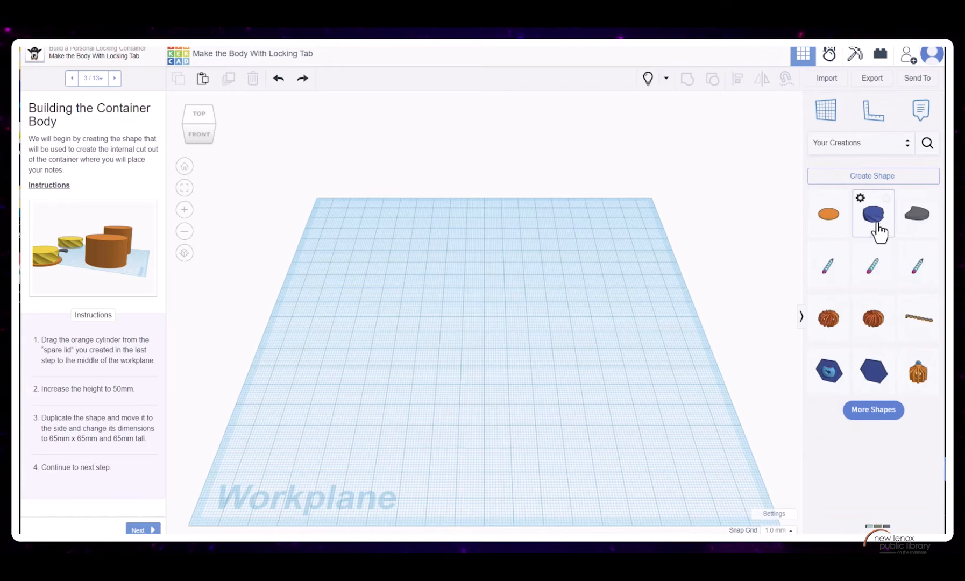
left_click_drag(837, 221, 477, 346)
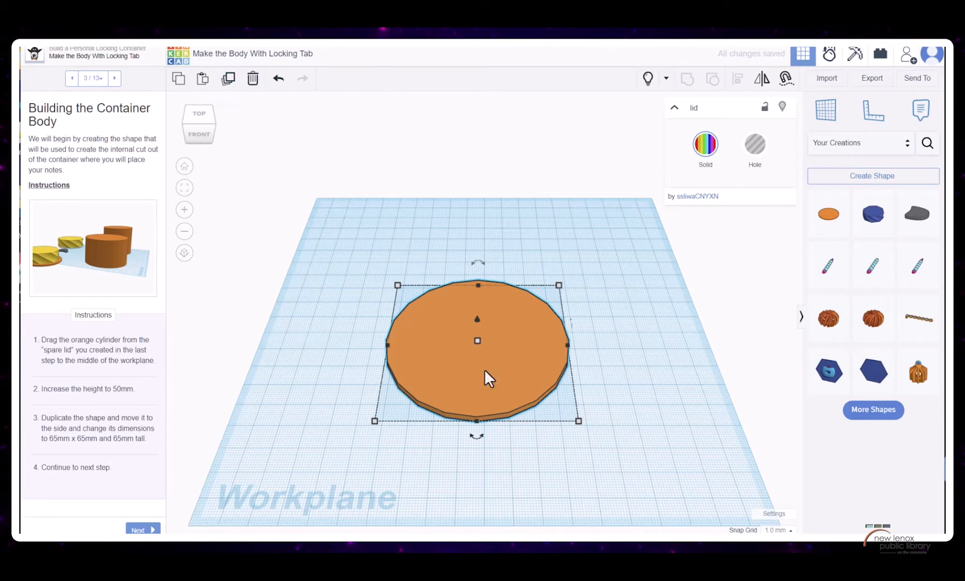
Step: Duplicate the orange disc, moving one copy to the workplane's back-left corner and the other slightly toward the front
left_click(228, 79)
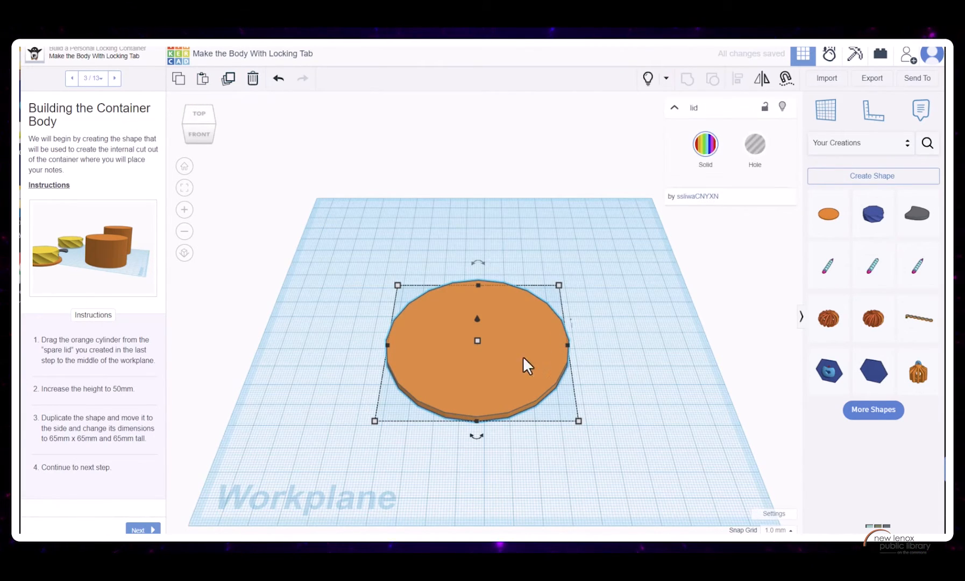
left_click_drag(523, 357, 455, 269)
left_click_drag(545, 379, 563, 413)
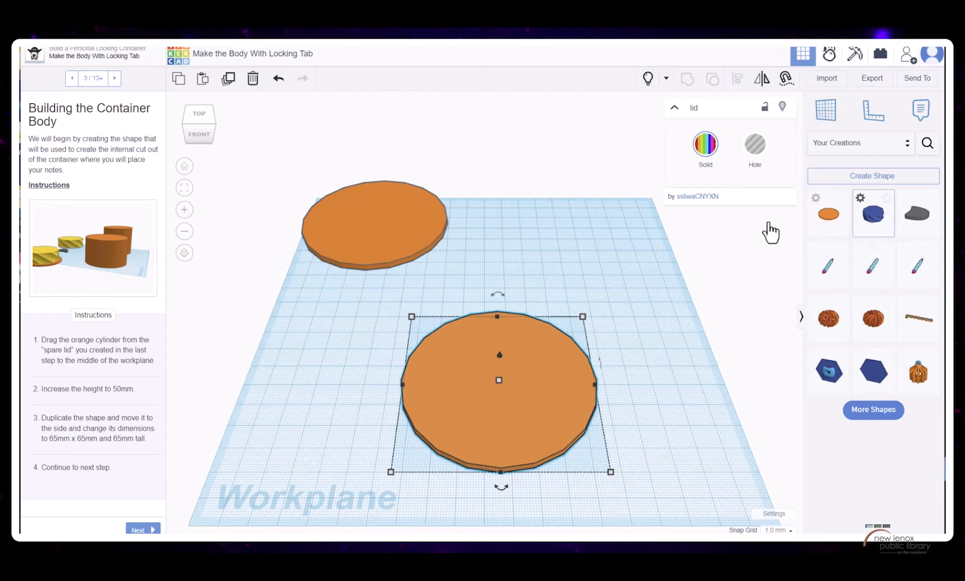
Step: Add the saved twisted polygon and tab at the back of the workplane, and move the polygon onto the back-left disc
left_click_drag(770, 233, 512, 220)
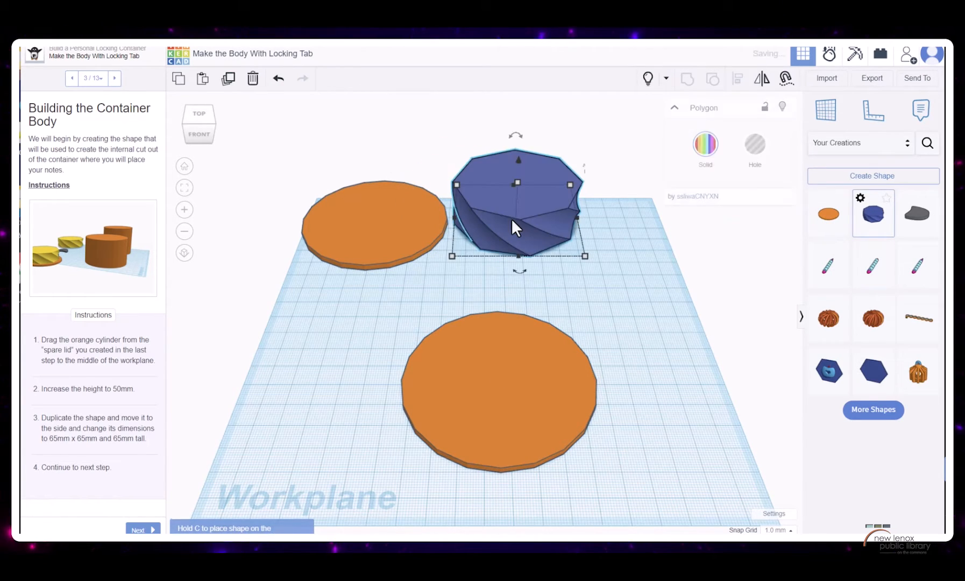
left_click_drag(917, 213, 614, 222)
left_click_drag(454, 216, 353, 226)
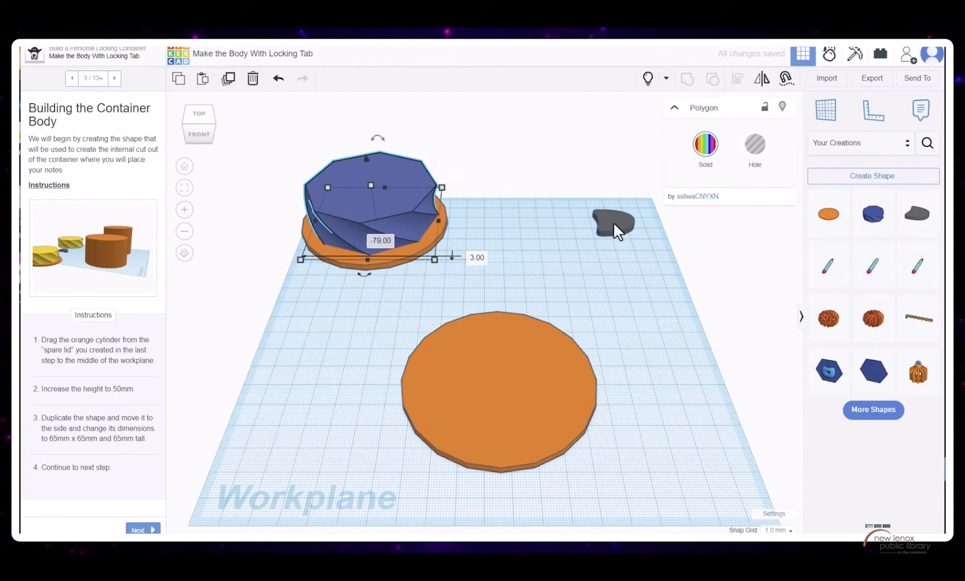
Step: Move the gray tab against the right edge of the back-left orange disc
left_click_drag(612, 222, 456, 221)
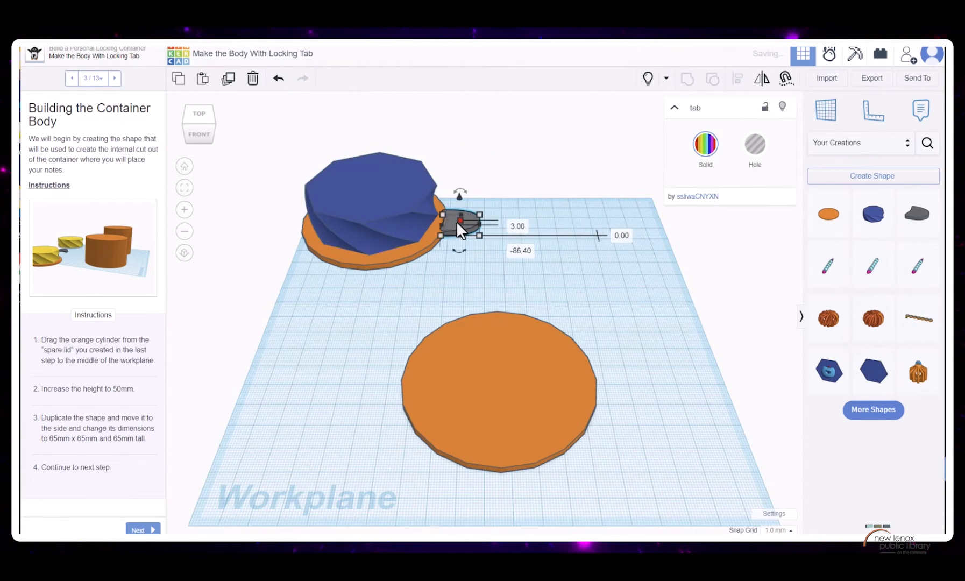
left_click(624, 315)
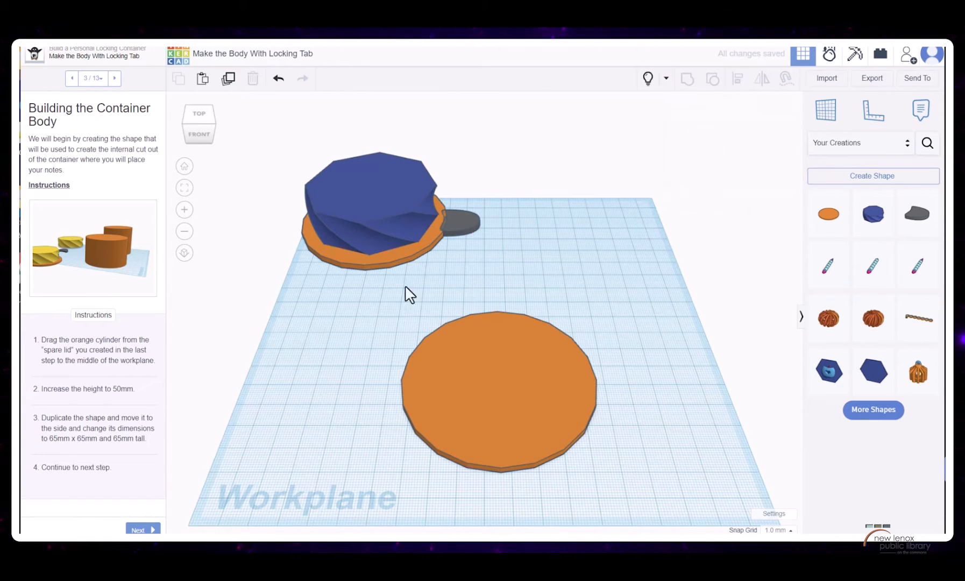
Step: Set the height of the orange disc in front to 50 mm
left_click(455, 410)
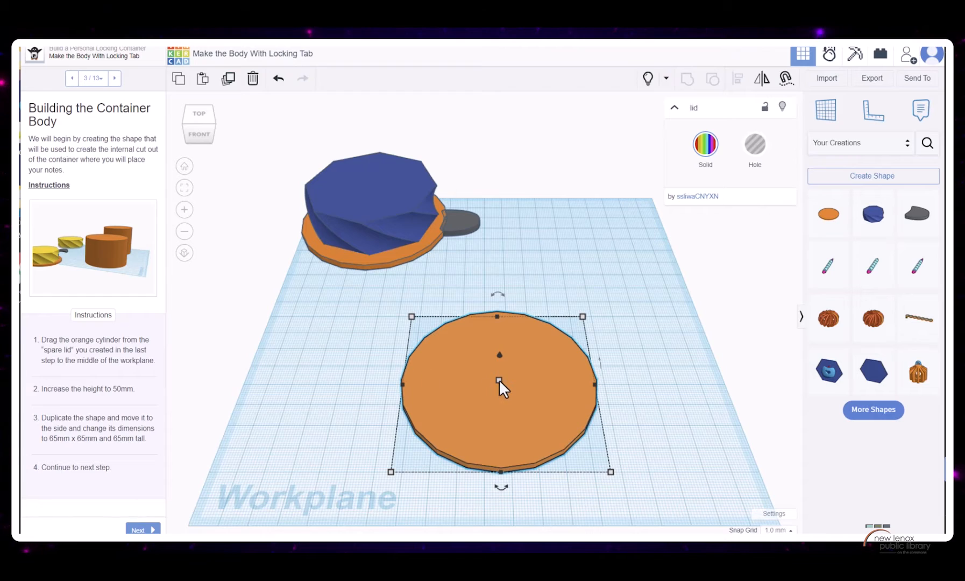
left_click(499, 379)
type("50")
key("Return")
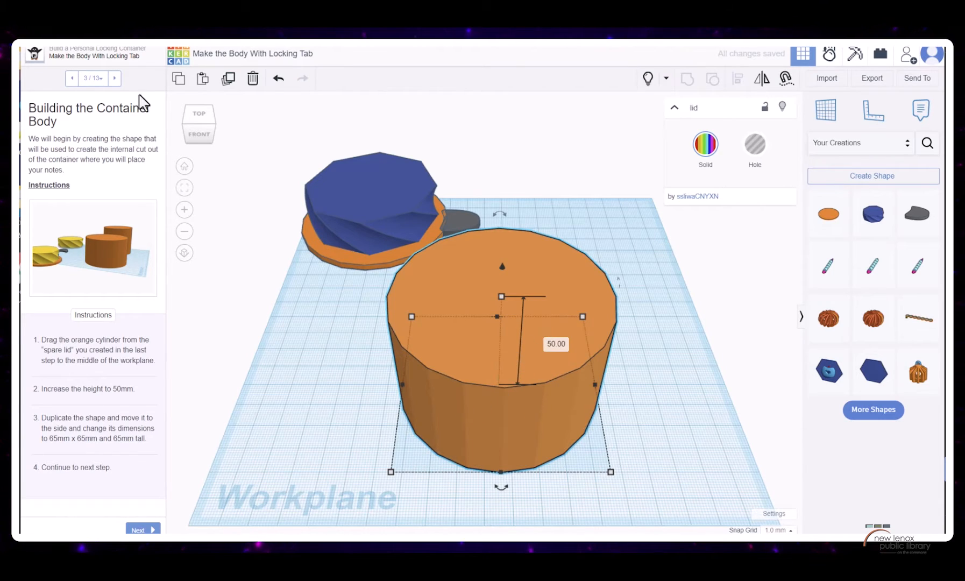
Step: Duplicate the 50 mm tall orange cylinder and arrange the two side by side at the front of the workplane, the copy on the right
left_click(192, 121)
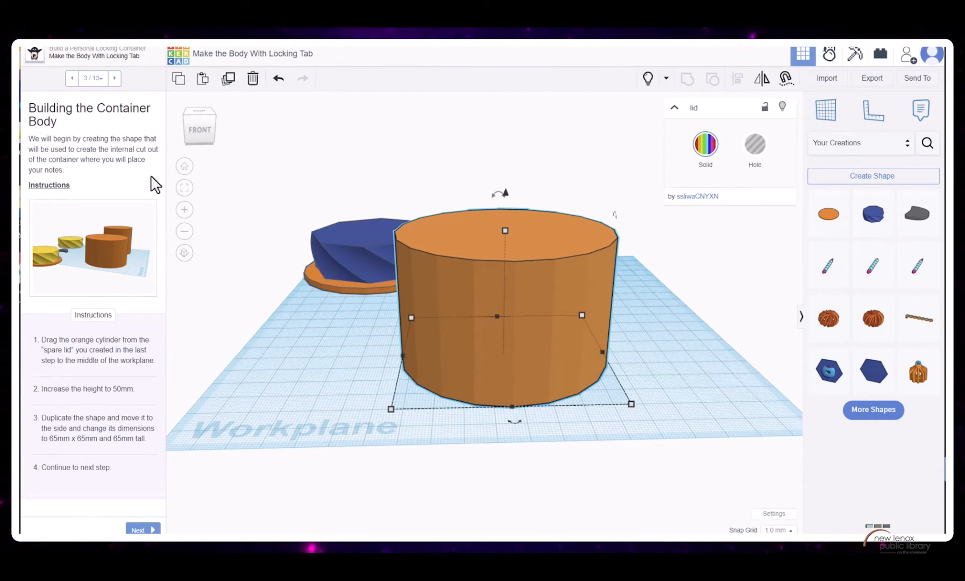
left_click(235, 80)
left_click_drag(456, 236, 732, 270)
left_click_drag(474, 325, 282, 322)
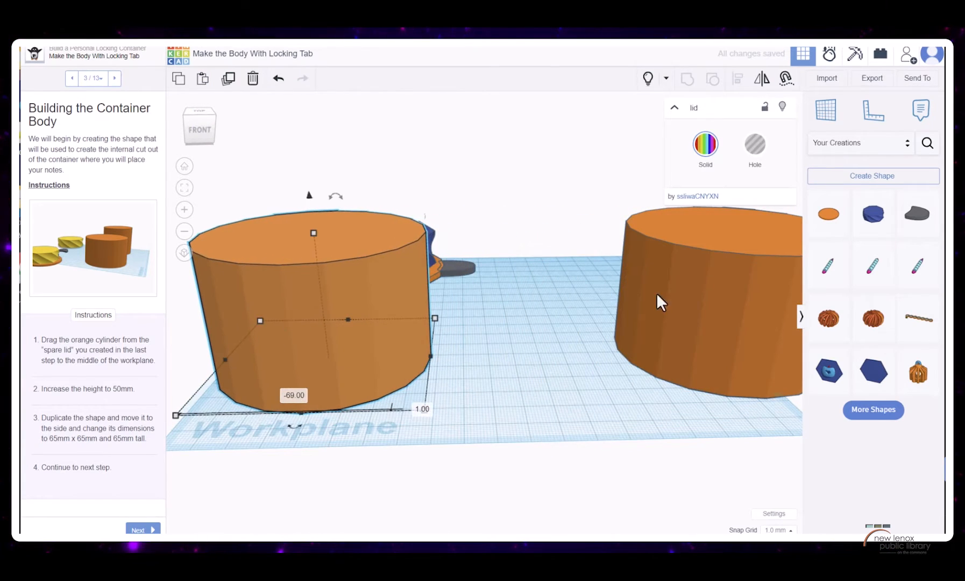
left_click_drag(657, 302, 514, 307)
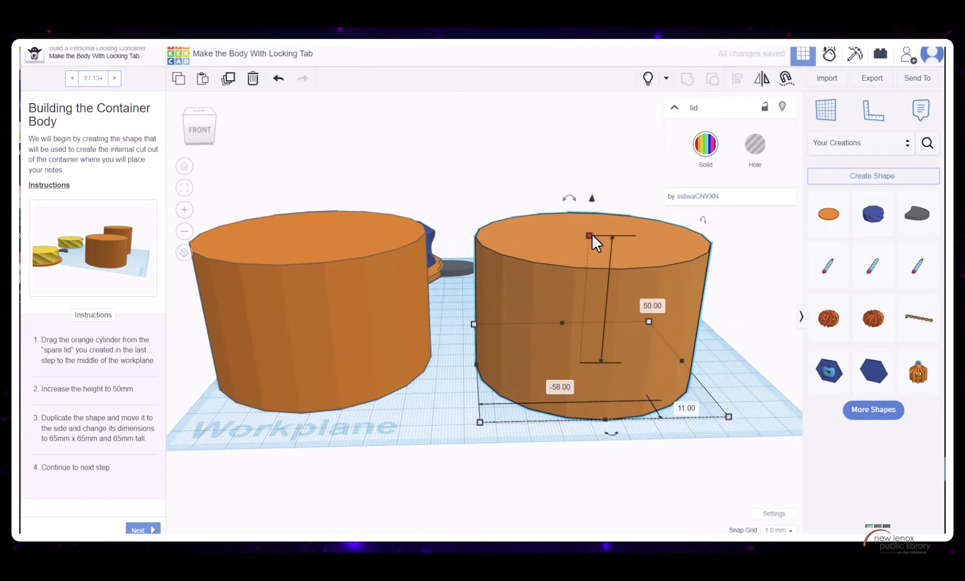
Step: Set the right-hand cylinder's height, width and length each to 65 mm
left_click(650, 305)
type("65")
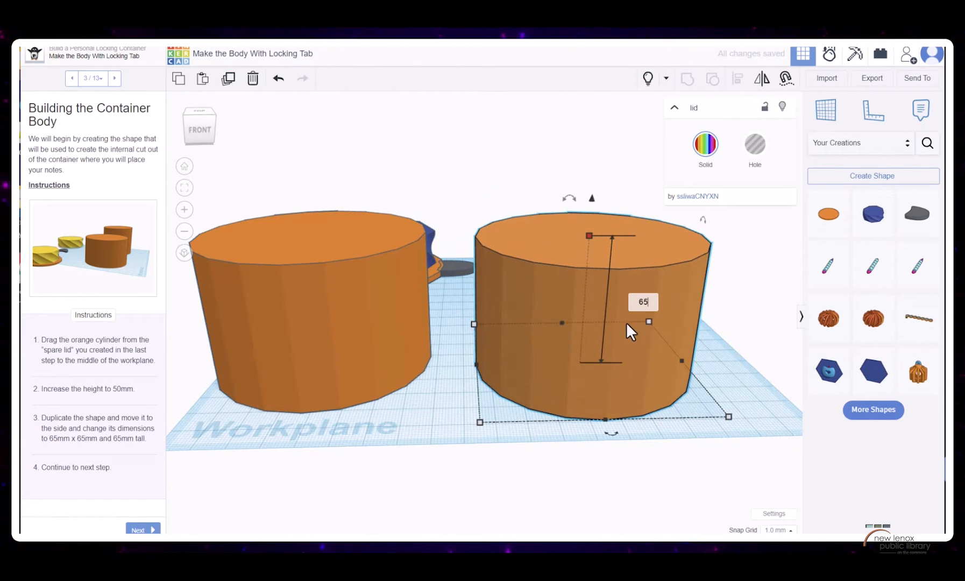
key("Return")
left_click(741, 359)
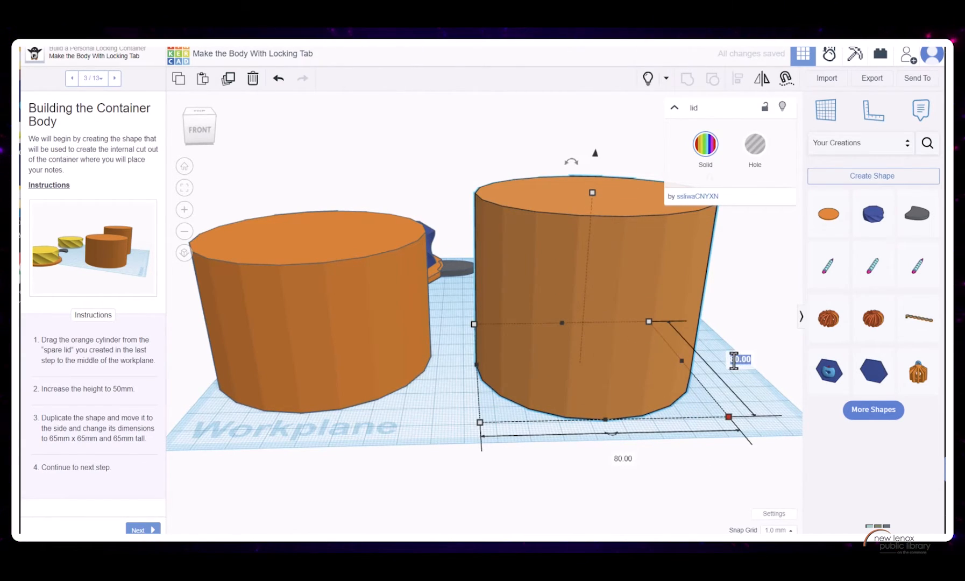
type("65")
left_click(618, 458)
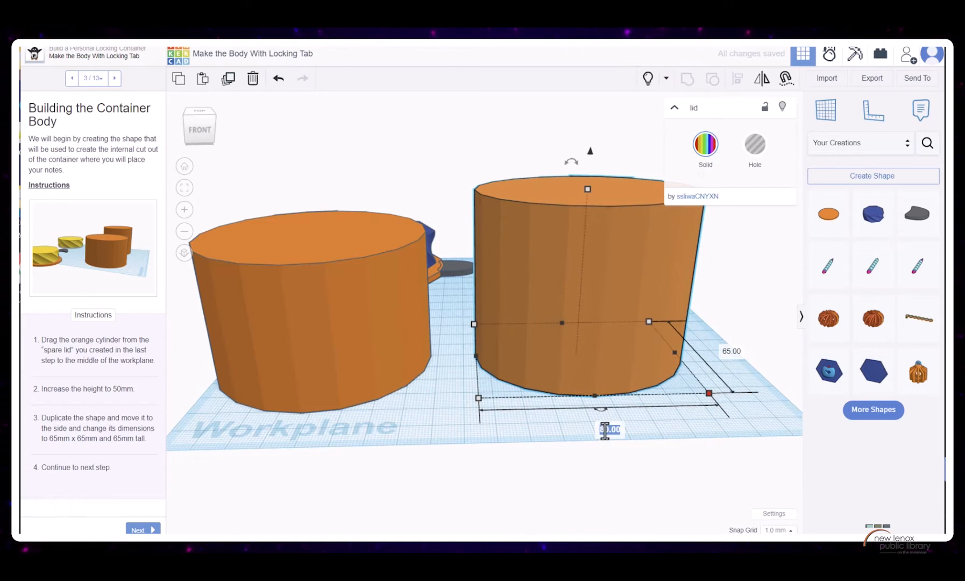
type("65")
key("Return")
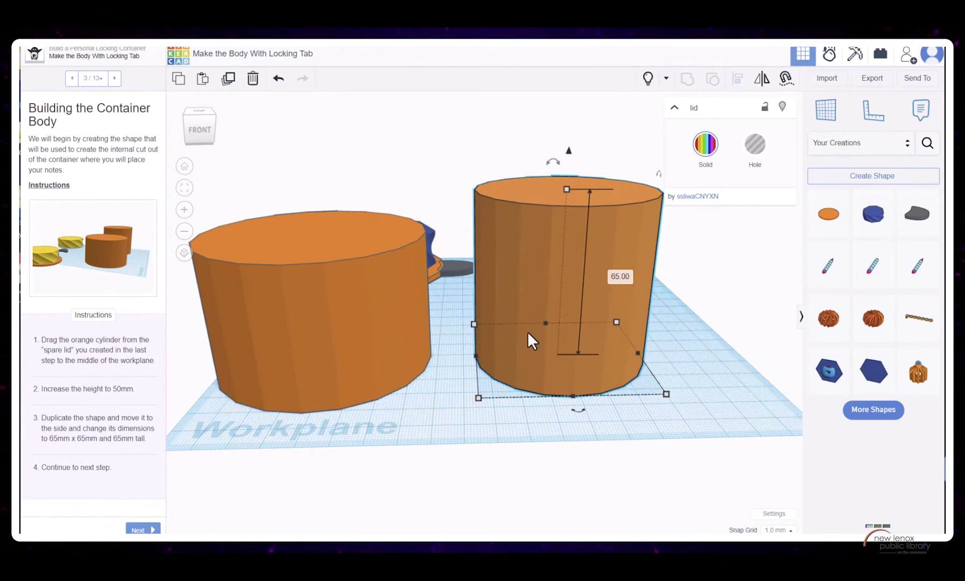
Step: Shift both cylinders slightly to the right and toward the front, and collapse the shape properties
left_click_drag(527, 339, 597, 362)
left_click_drag(374, 352, 432, 381)
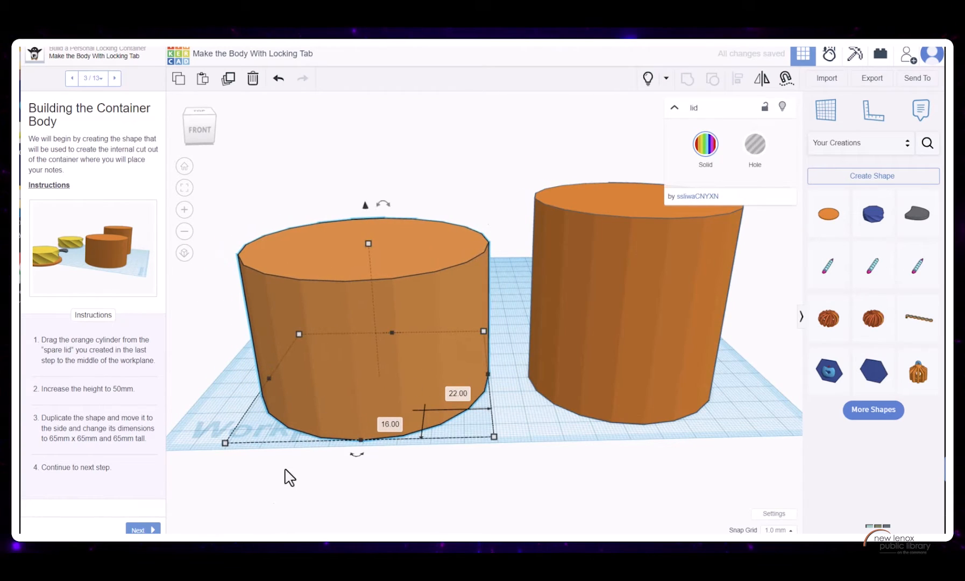
left_click(674, 111)
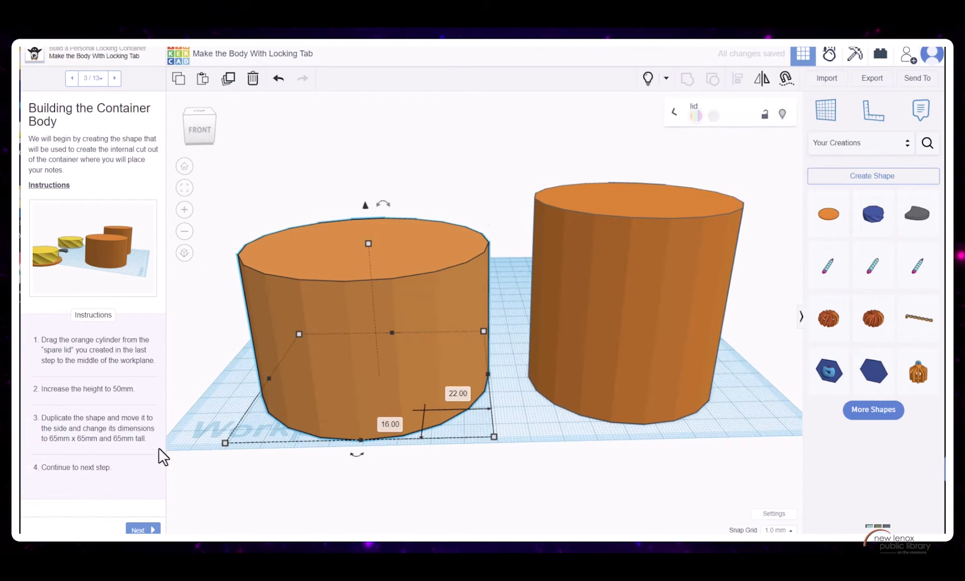
Step: Go to the Align the Container Bodies instructions and align the two cylinders' centers in both width and depth, undoing the misplaced alignment
left_click(141, 530)
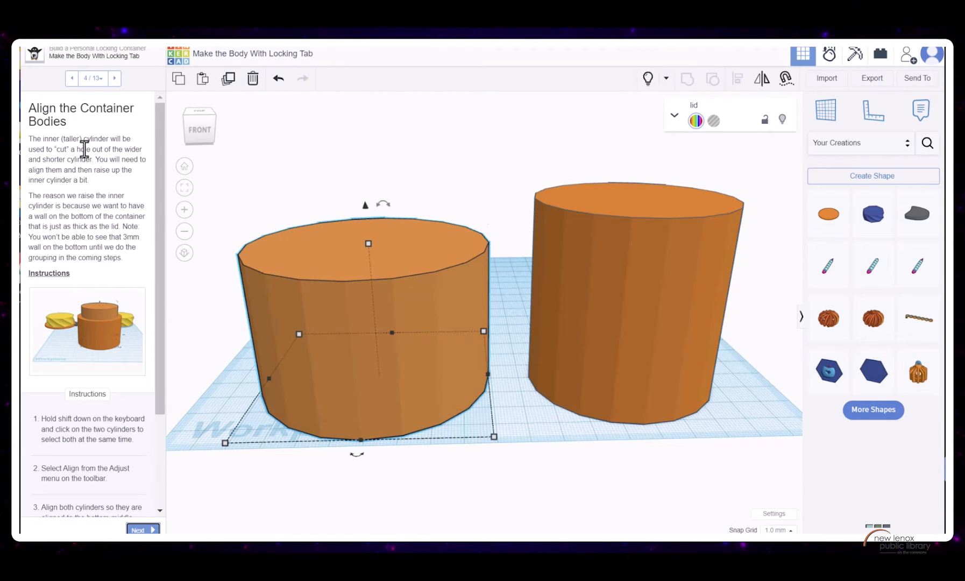
scroll(67, 150, "down", 1)
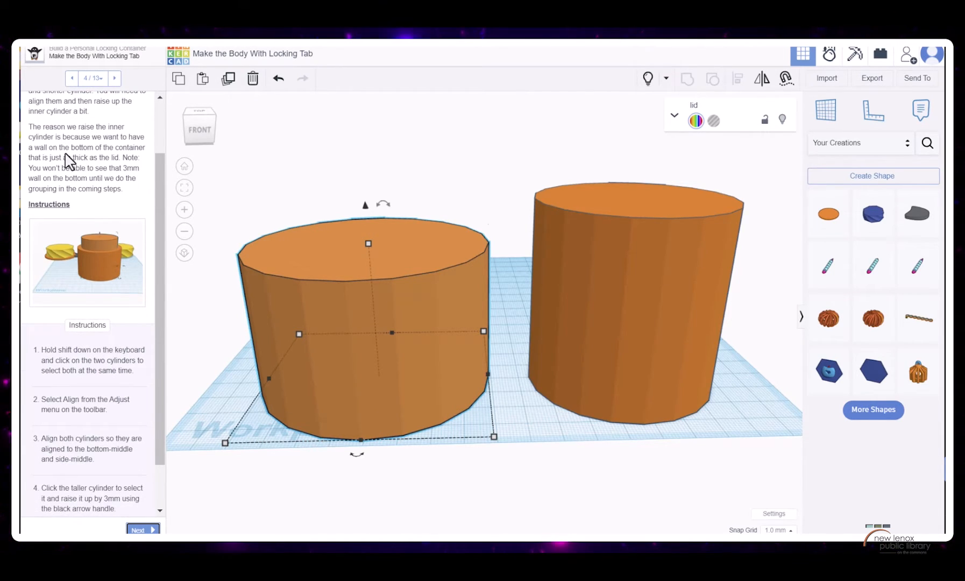
left_click(619, 330)
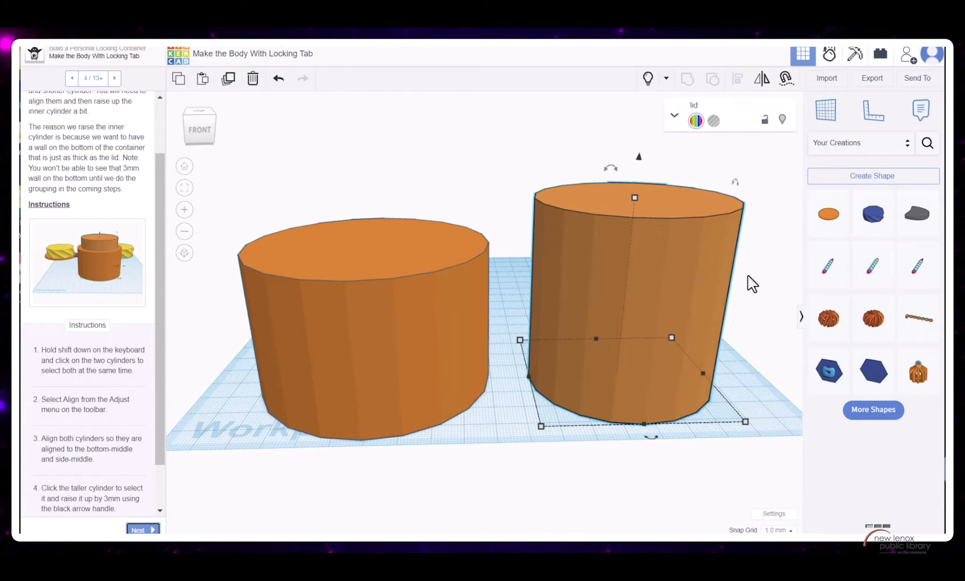
left_click(347, 354, "shift")
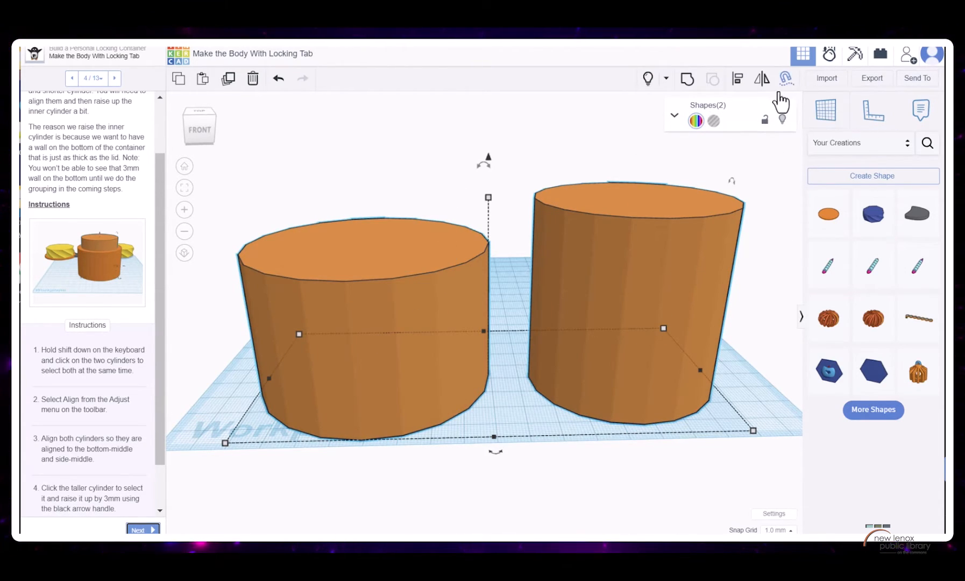
left_click(736, 80)
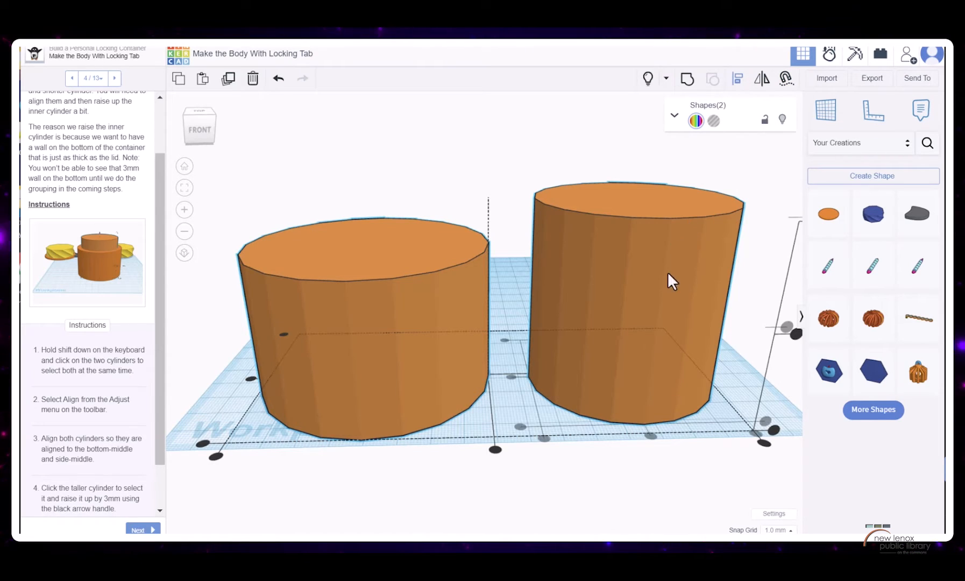
left_click(216, 456)
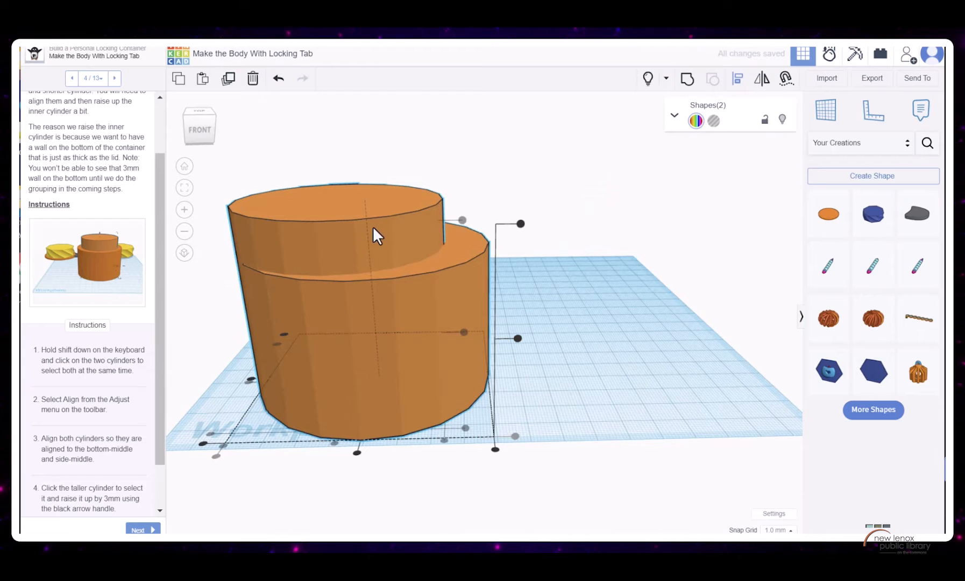
key("ctrl+z")
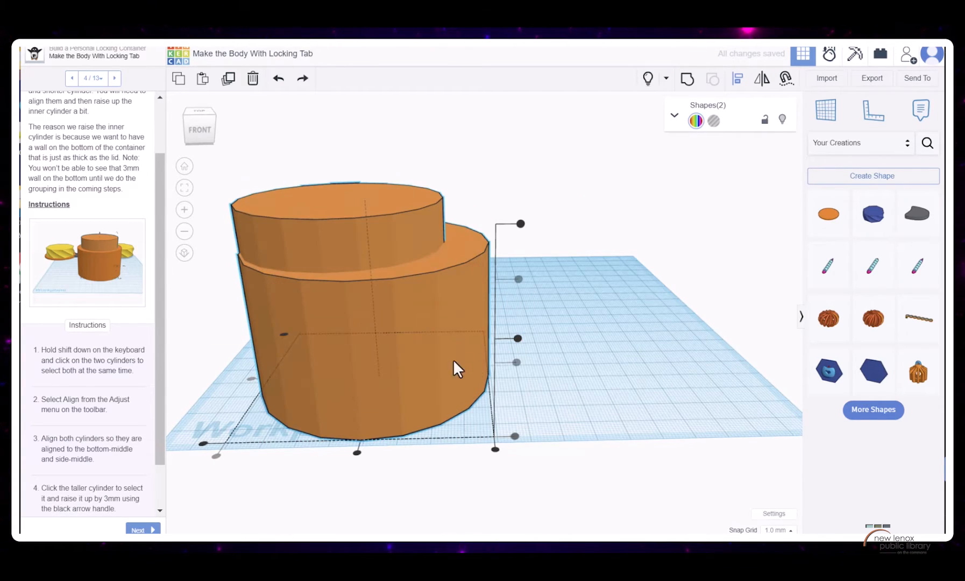
left_click(201, 120)
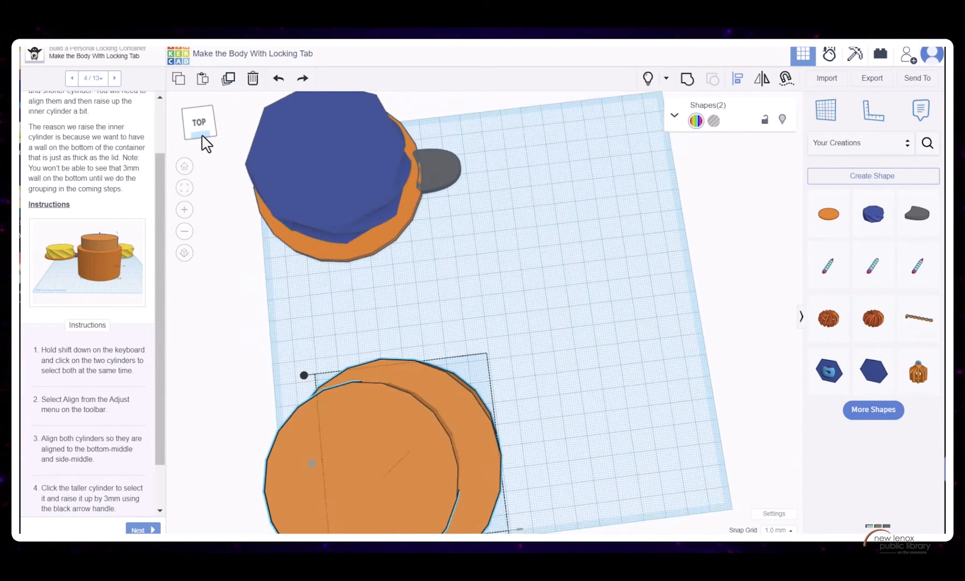
left_click(184, 189)
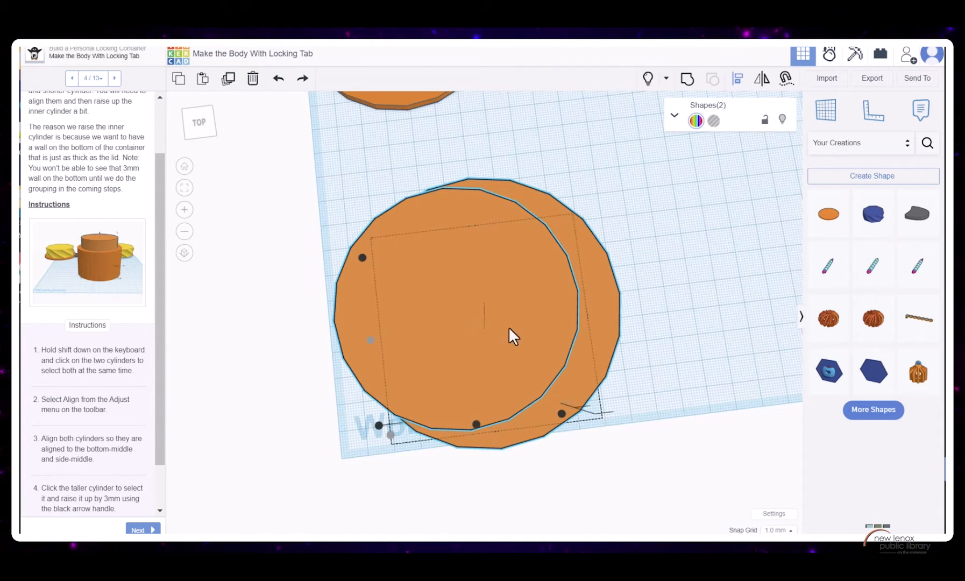
left_click(498, 442)
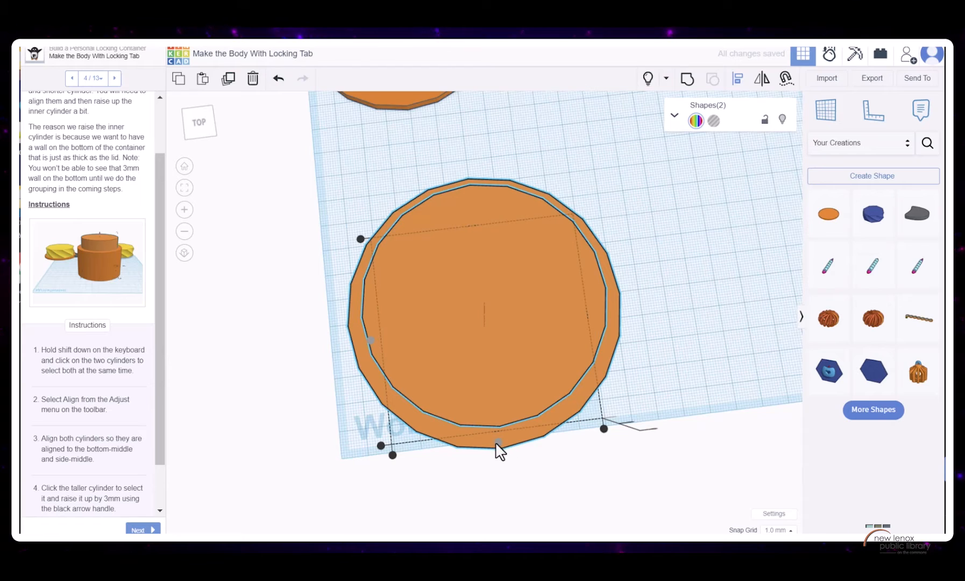
Step: Raise the taller inner cylinder 3 mm above the workplane
left_click(207, 134)
scroll(45, 440, "down", 1)
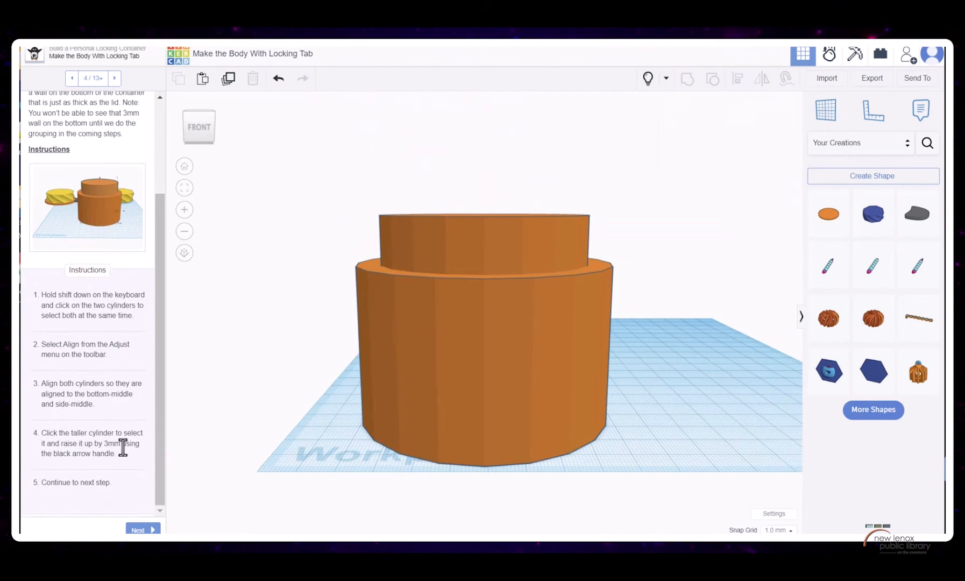
left_click(382, 230)
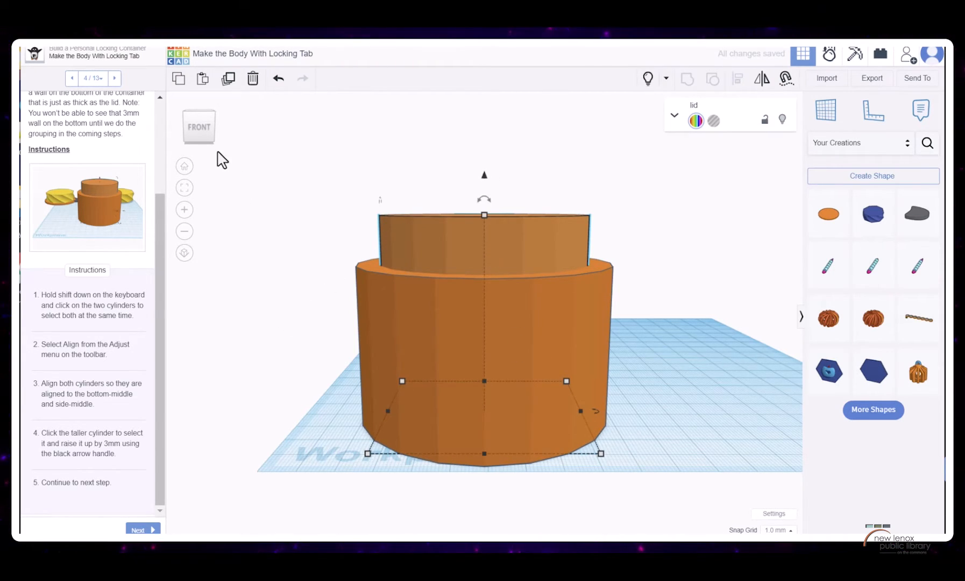
left_click_drag(483, 179, 483, 180)
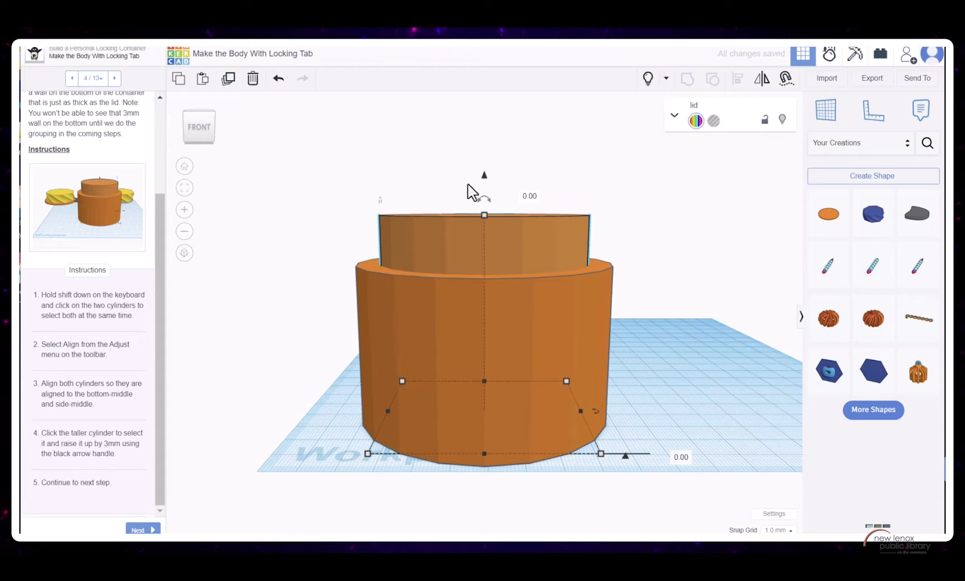
left_click(528, 196)
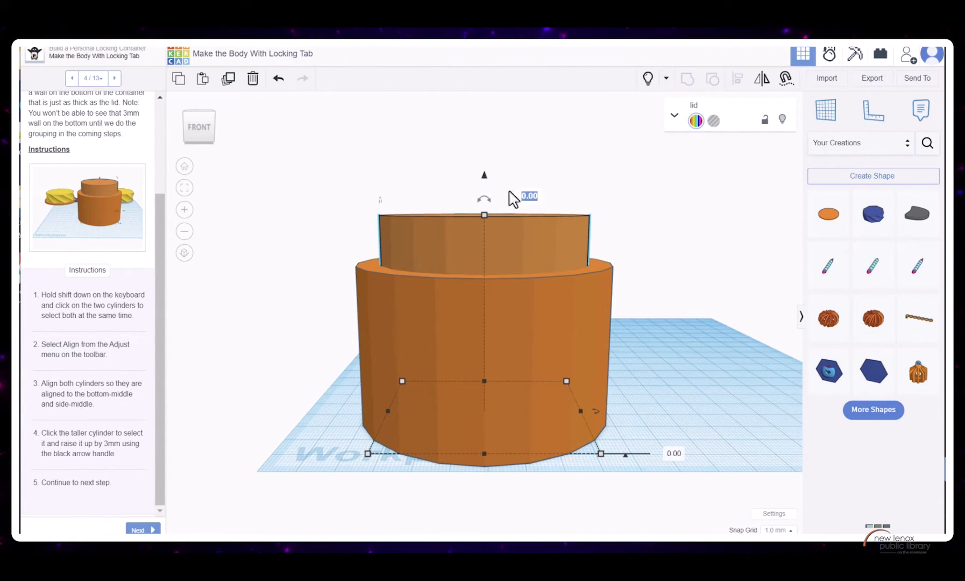
left_click_drag(483, 177, 482, 164)
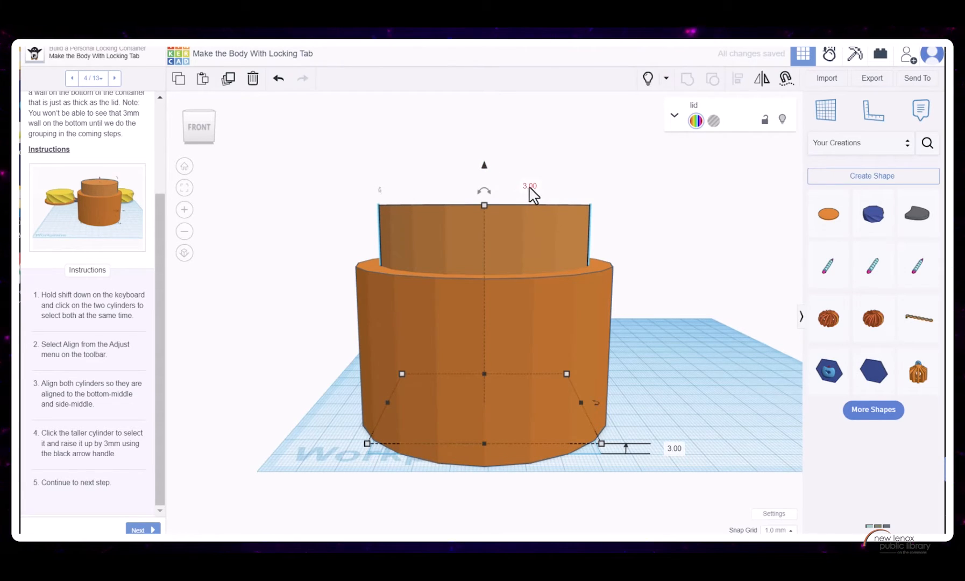
Step: Continue to the next instructions, turning the taller cylinder into a hole and grouping it with the outer cylinder to hollow out the container
left_click(134, 529)
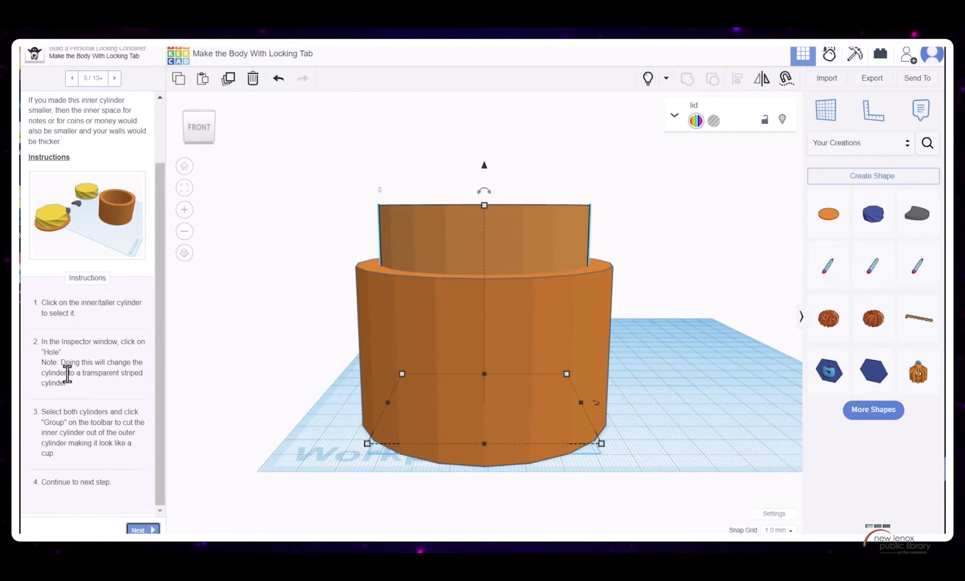
left_click(713, 121)
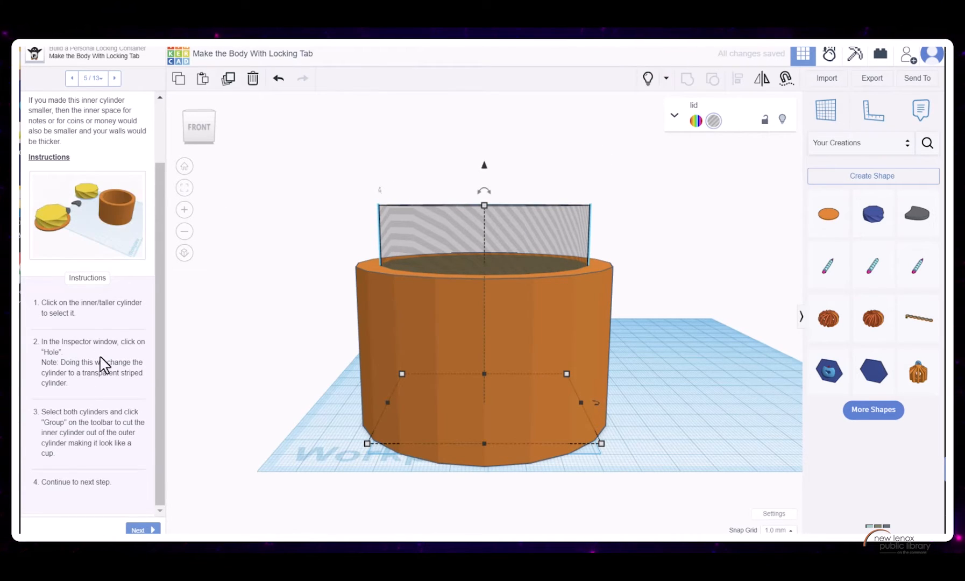
left_click(576, 317, "shift")
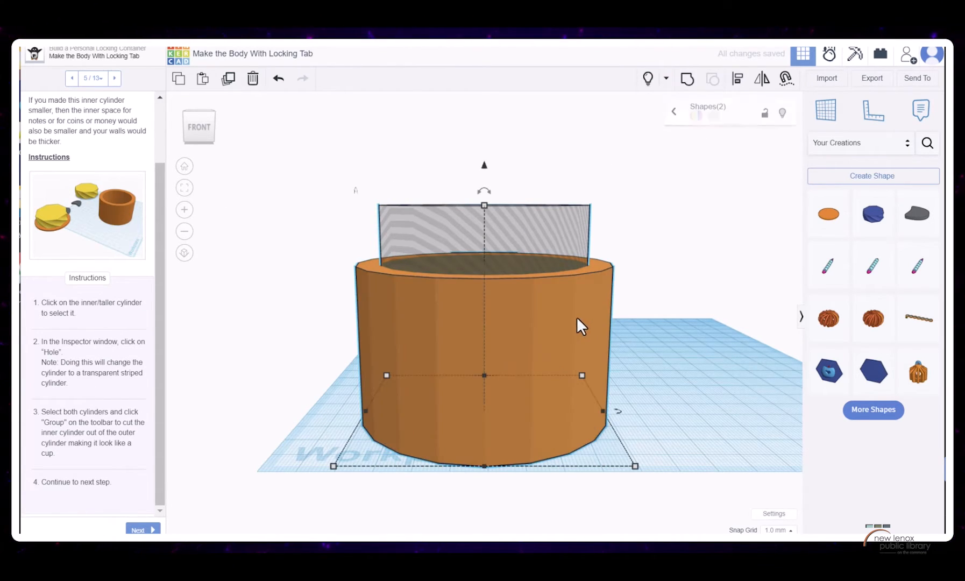
left_click(588, 307, "shift")
left_click(588, 307, "shift")
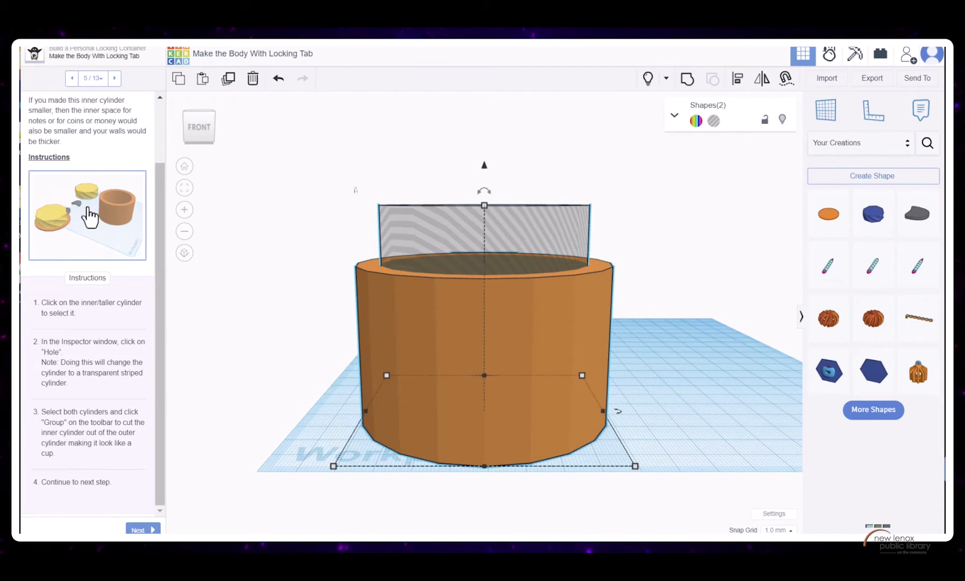
left_click(687, 80)
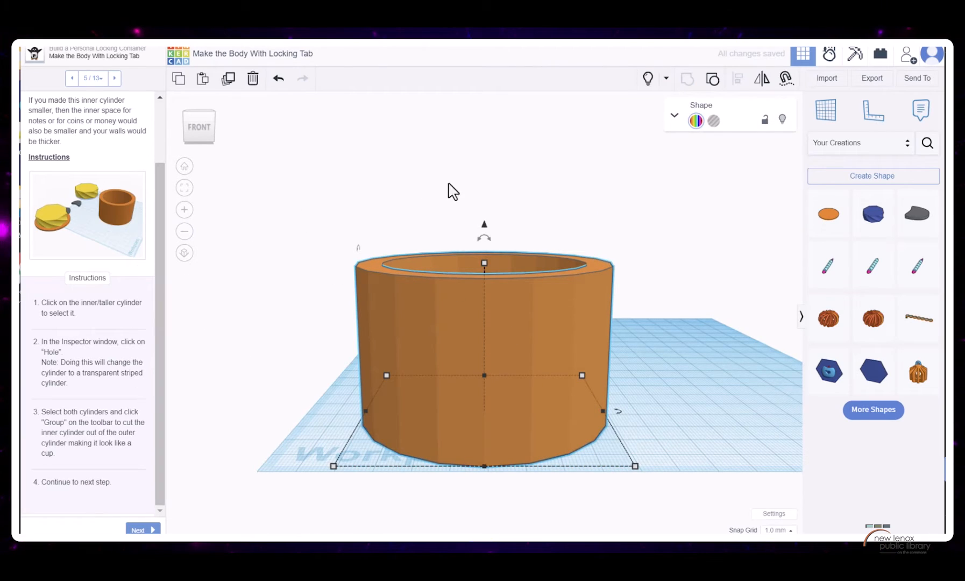
Step: Look into the hollowed container from above at an angle and continue to the instructions on enlarging the threads for tolerance
left_click(213, 136)
mouse_move(203, 154)
left_mouse_down()
mouse_move(209, 133)
mouse_move(206, 143)
left_mouse_up()
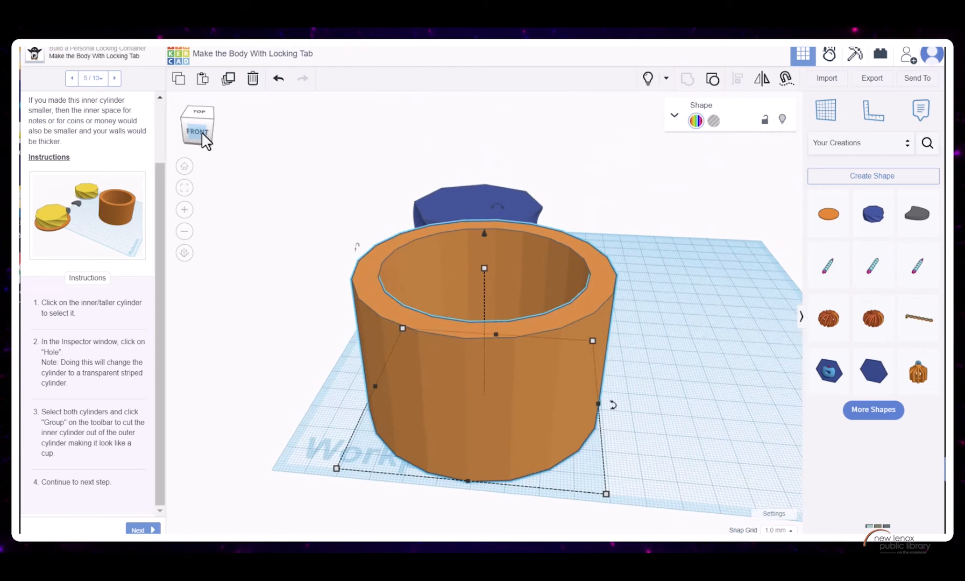
left_click(139, 529)
scroll(137, 484, "down", 1)
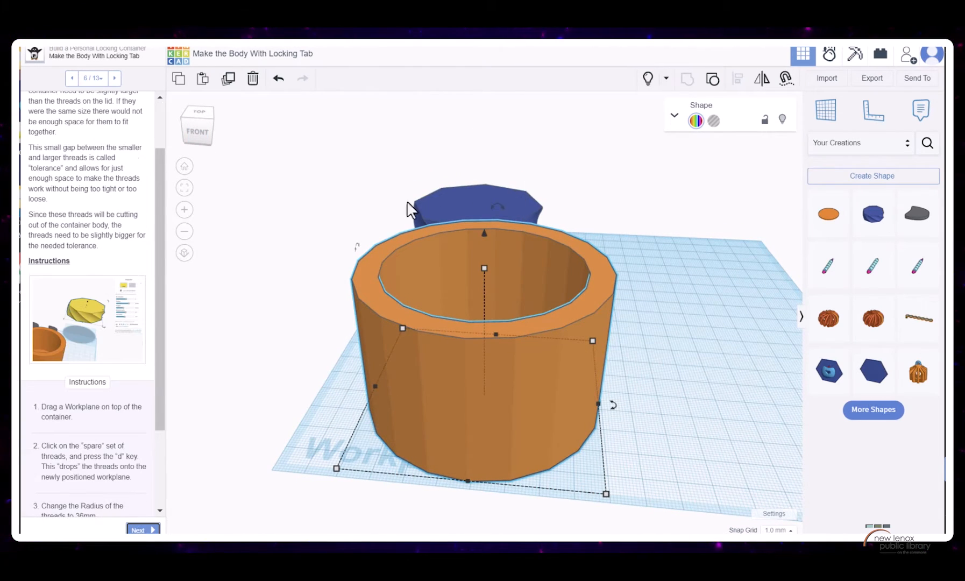
Step: Place a new workplane on the top rim of the hollow container
left_click_drag(206, 155, 207, 142)
left_click(205, 143)
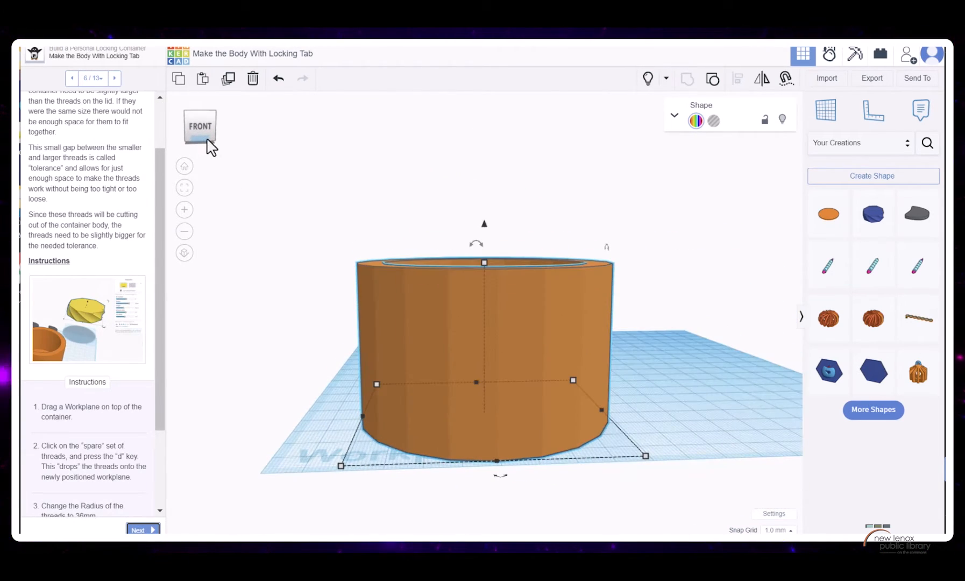
left_click(831, 118)
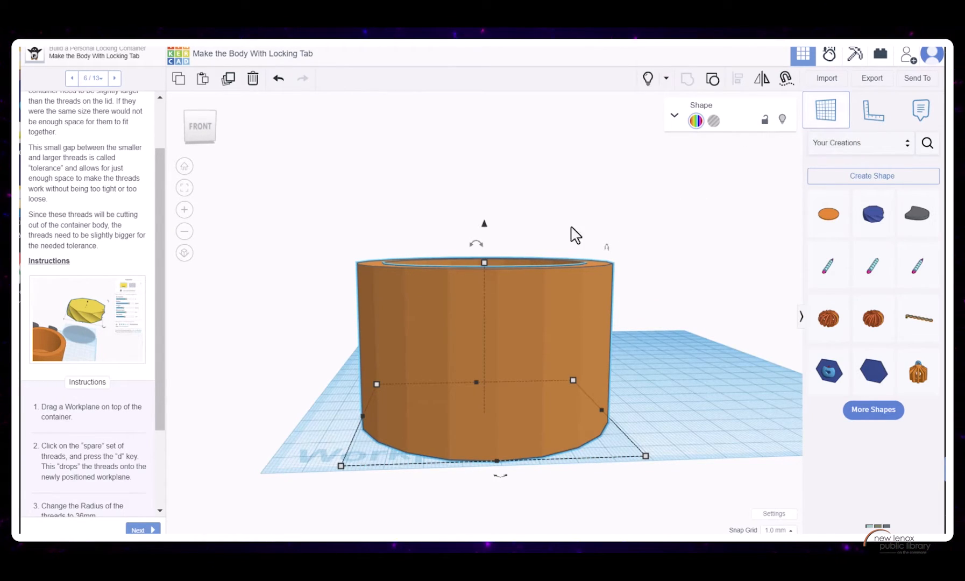
left_click(513, 268)
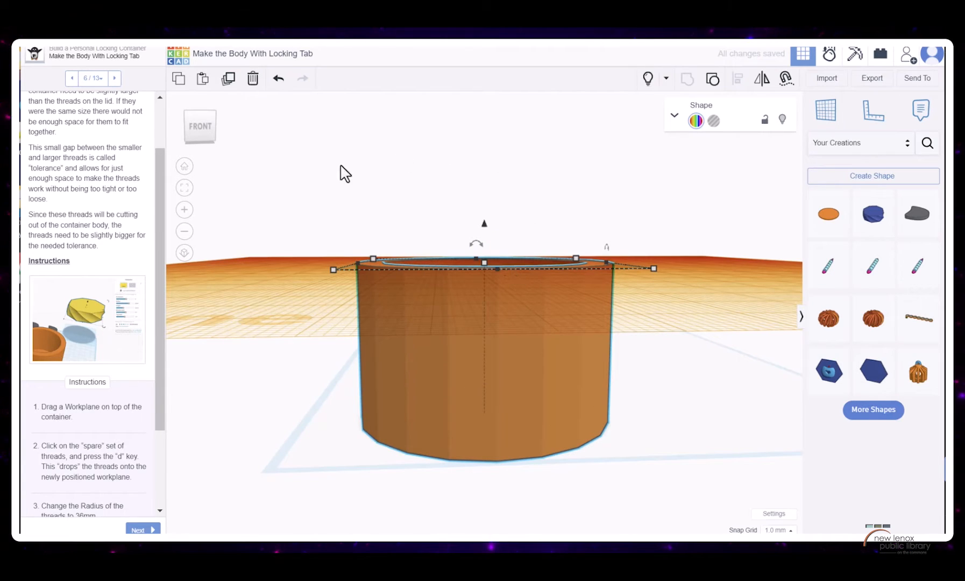
Step: Duplicate the blue threads on the lid, drop the copy onto the raised workplane and position it over the container
left_click_drag(183, 121, 198, 137)
scroll(125, 360, "down", 2)
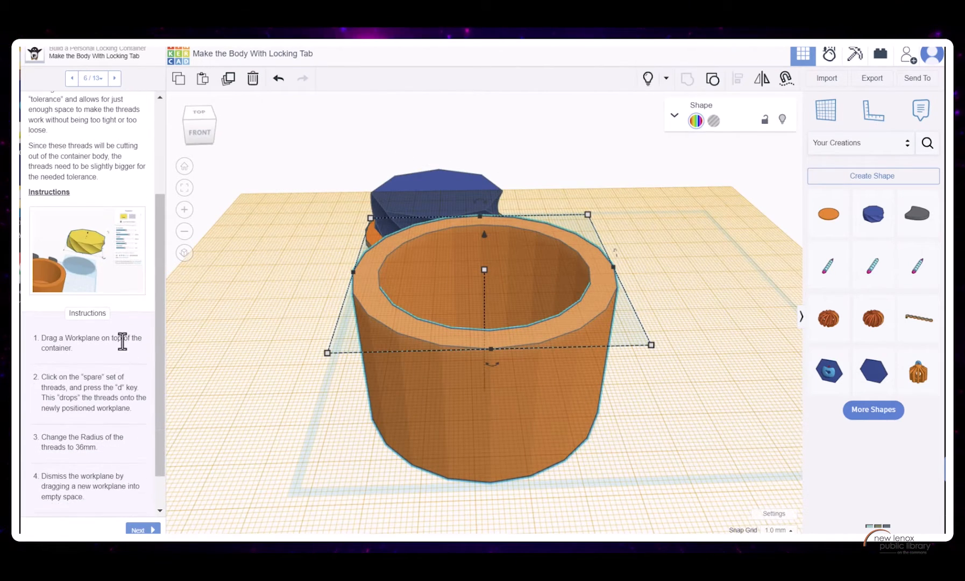
left_click(454, 179)
left_click(230, 81)
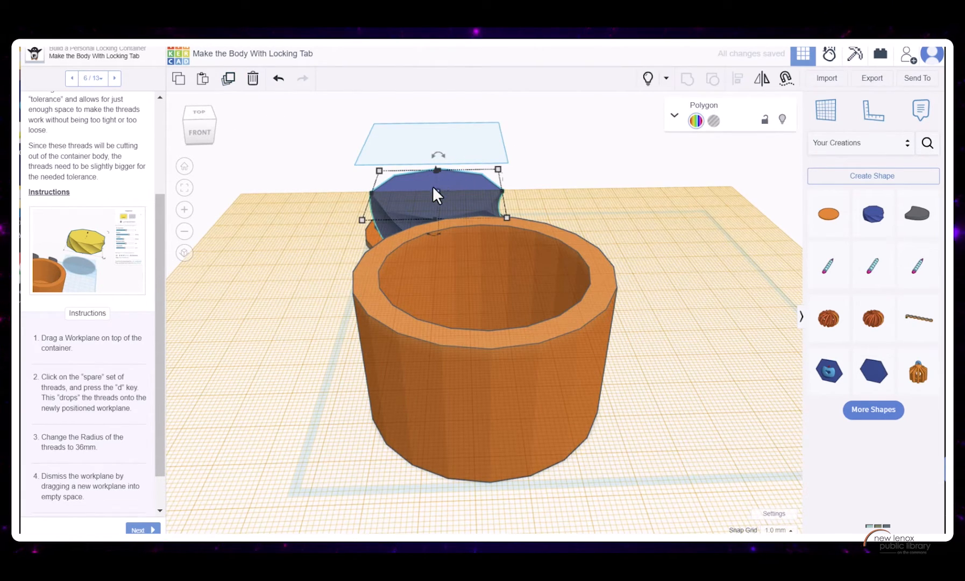
key("d")
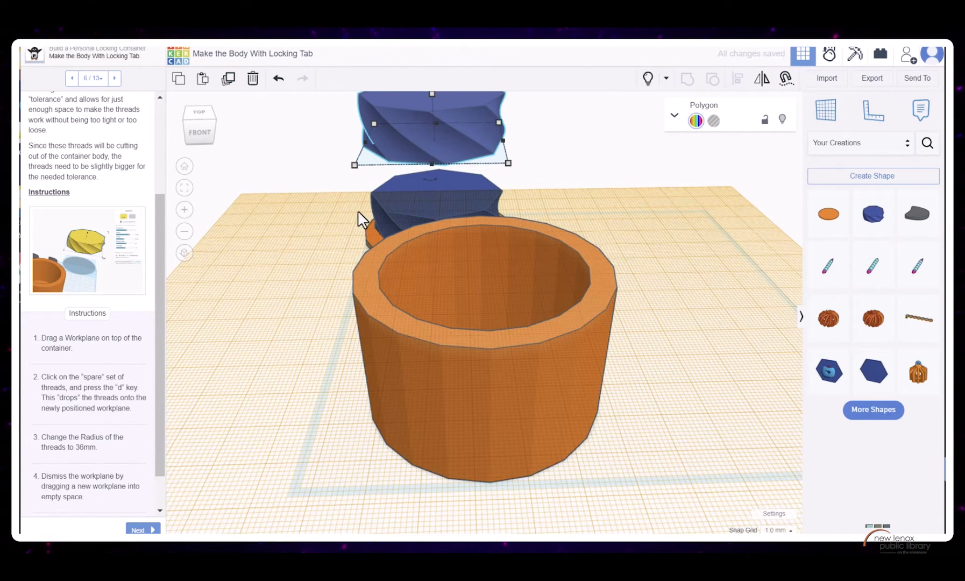
mouse_move(509, 164)
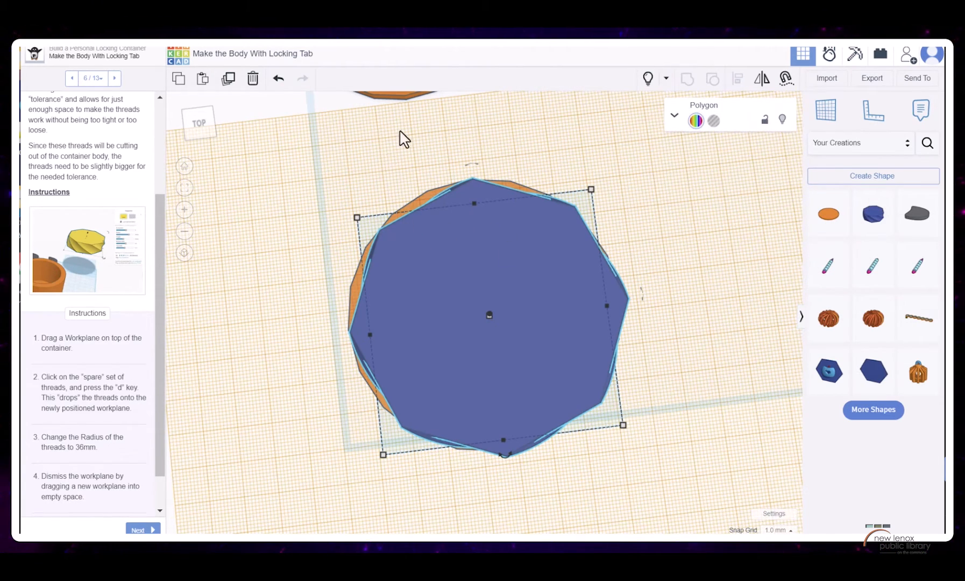
Step: Set the thread copy's width and depth to 72 mm and nudge it one grid step to center it over the container
key("Tab")
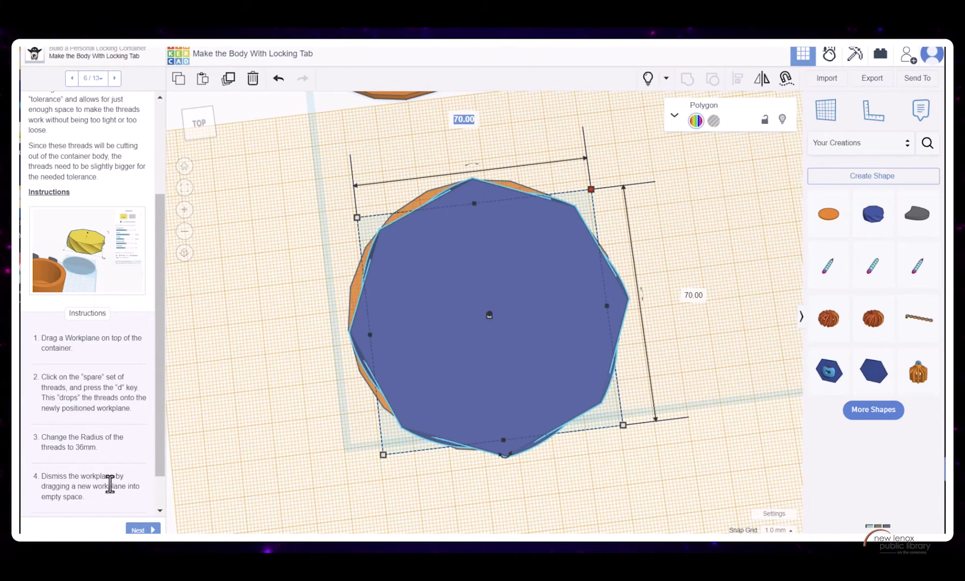
left_click(468, 121)
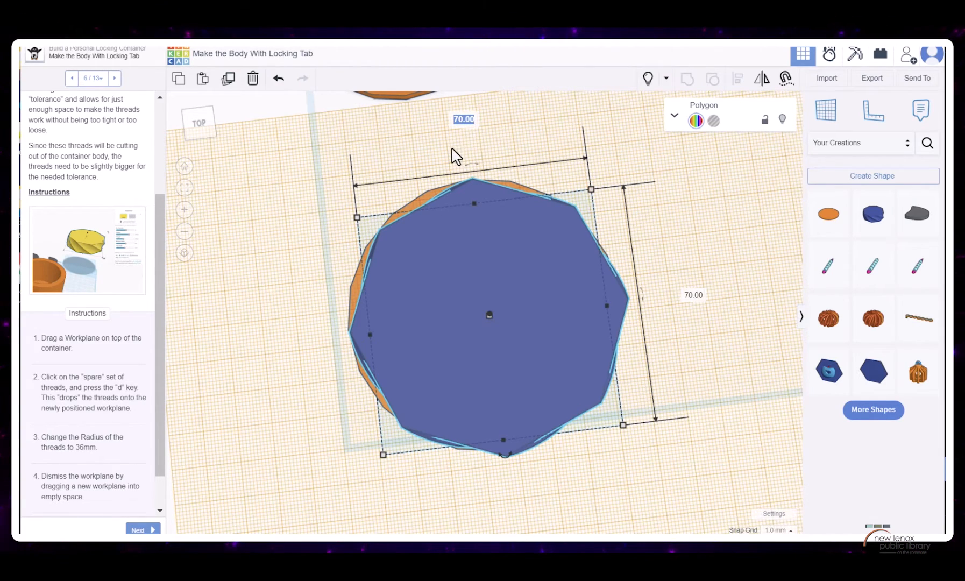
type("72")
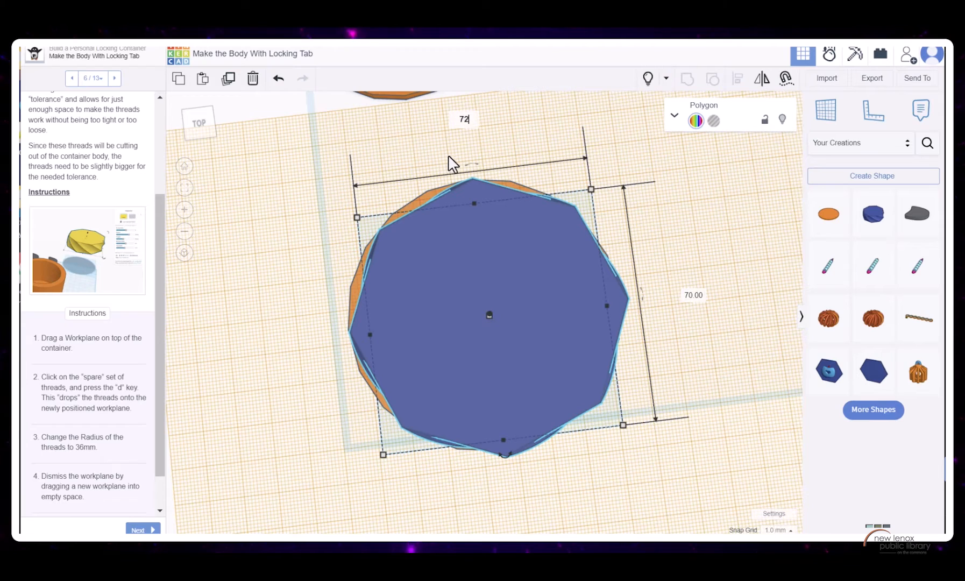
key("Return")
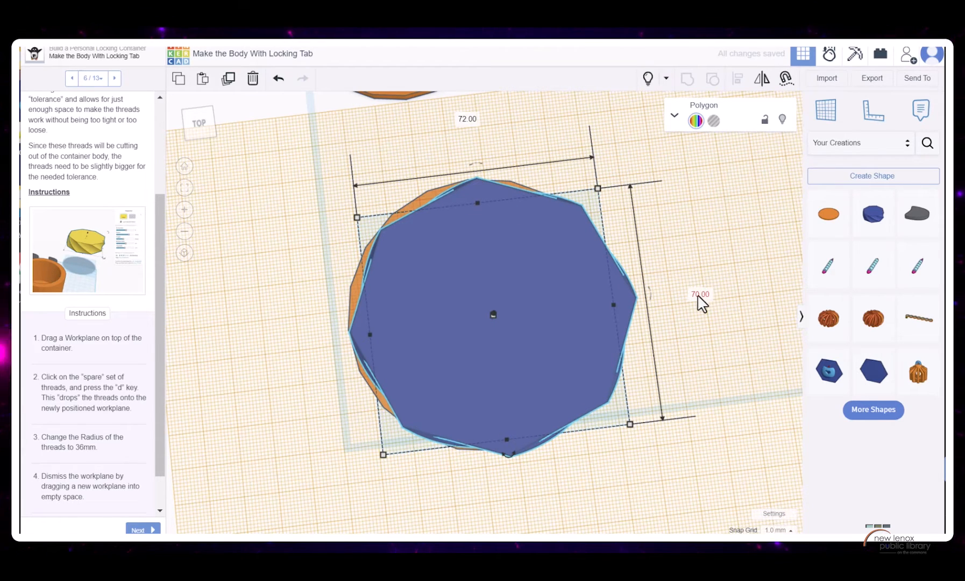
left_click(698, 295)
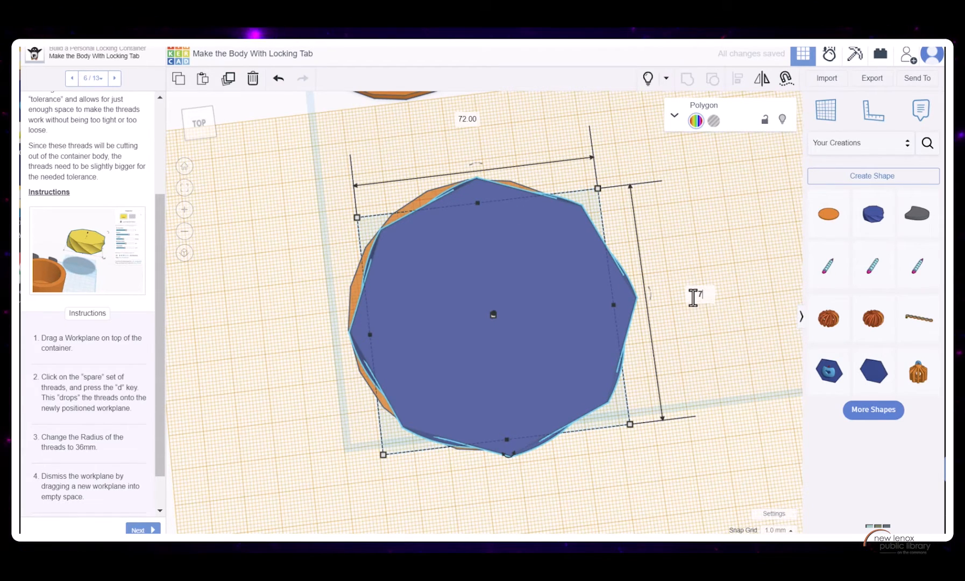
left_click(208, 120)
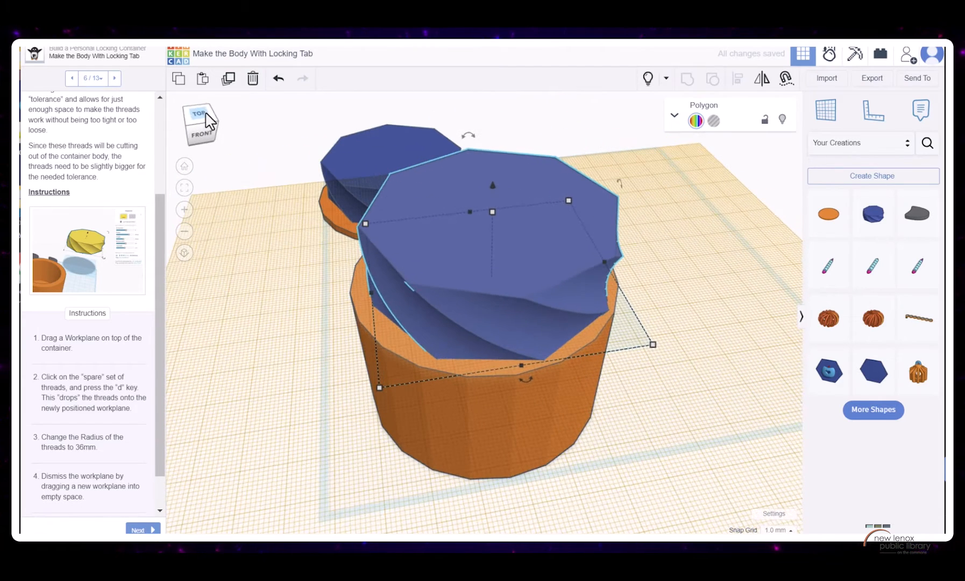
key("Left")
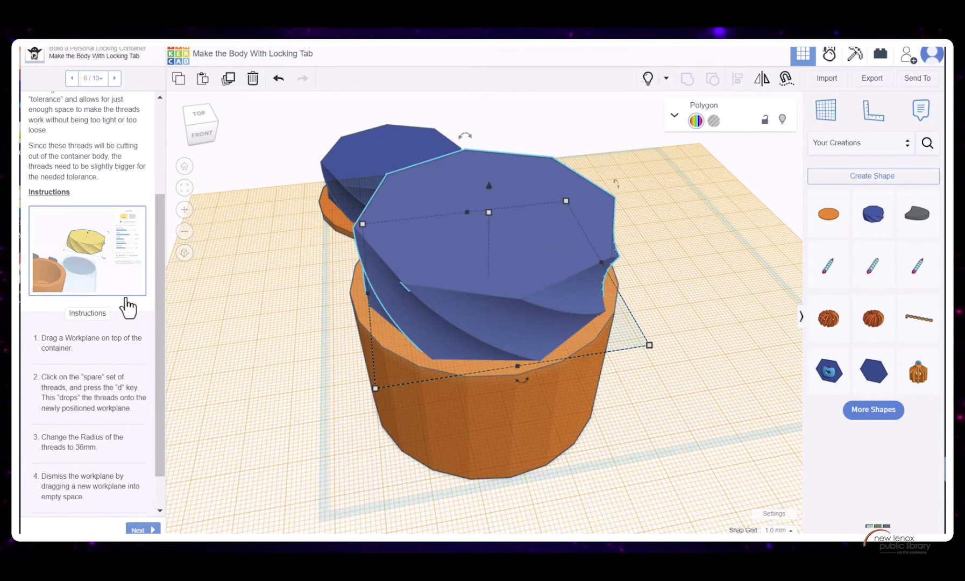
Step: Review the thread resizing instructions, reset the workplane to the base and continue to the instructions on cutting the threads
scroll(118, 285, "down", 1)
scroll(86, 204, "up", 4)
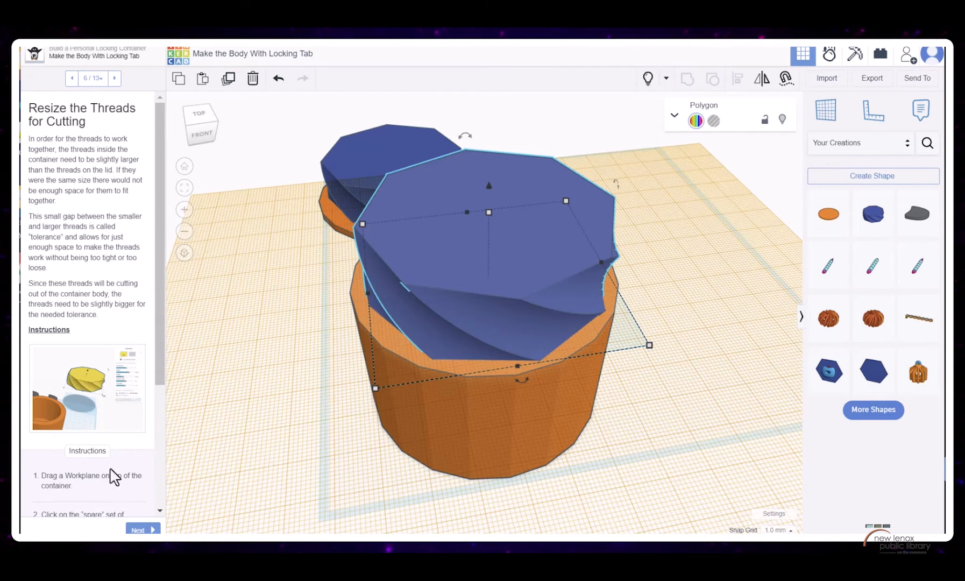
scroll(113, 476, "down", 3)
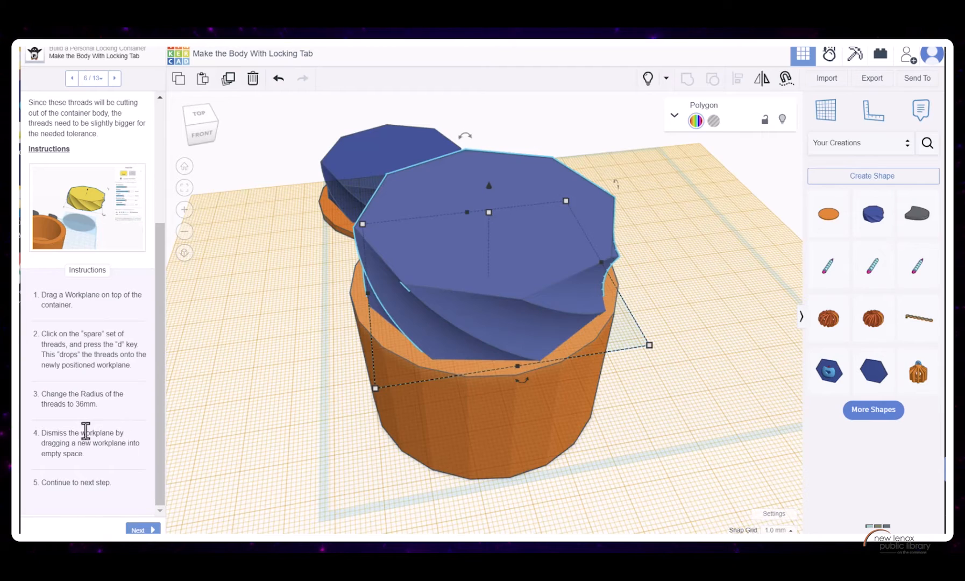
left_click_drag(826, 111, 263, 143)
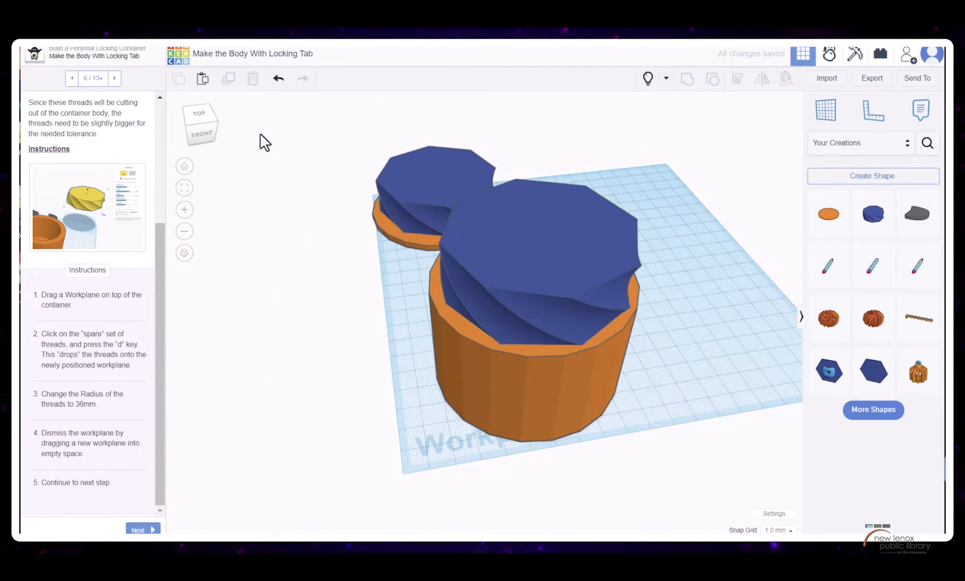
left_click(129, 530)
scroll(92, 269, "down", 5)
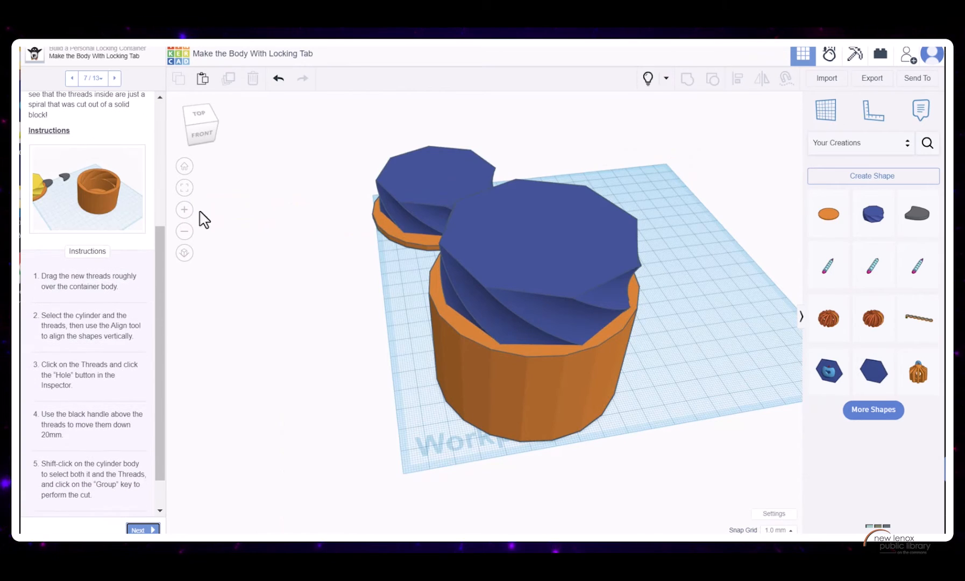
Step: Hide the original lid threads, the lid disk and the lid's locking tab together
left_click_drag(339, 115, 396, 218)
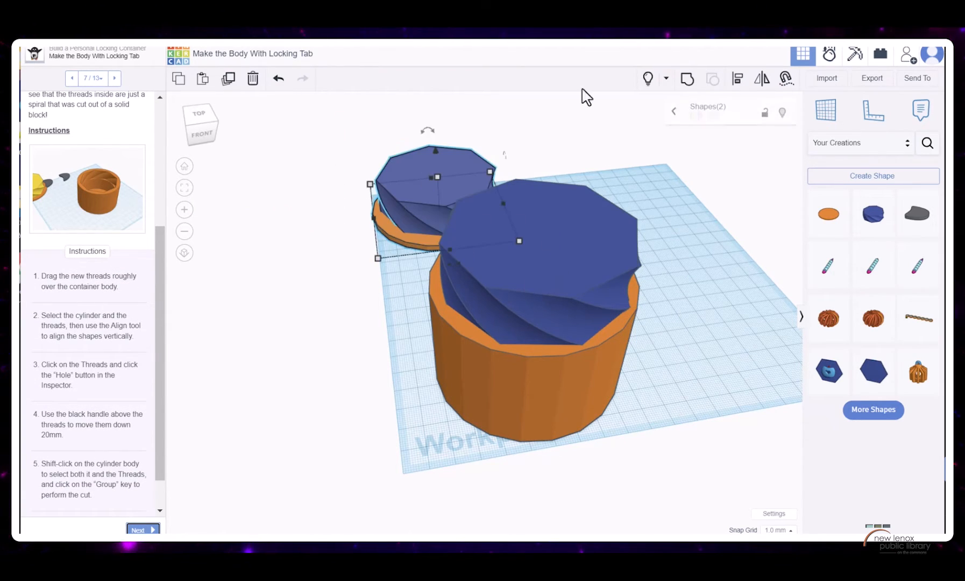
left_click(201, 123)
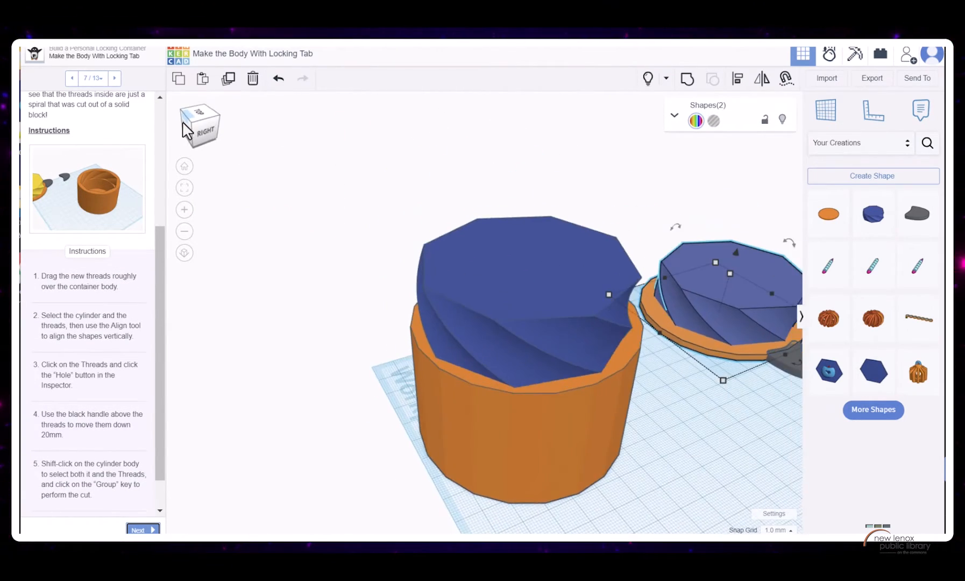
left_click(760, 340, "shift")
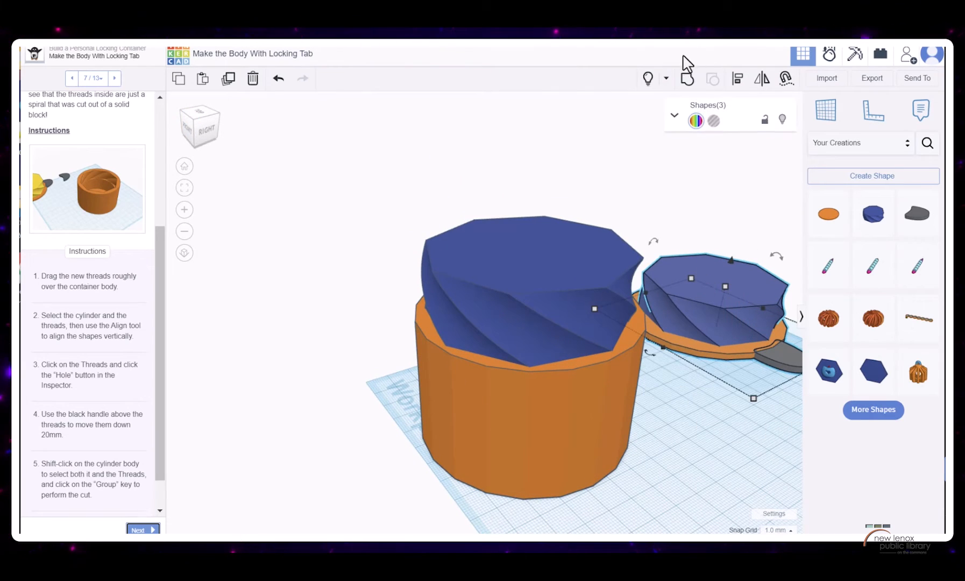
left_click(780, 124)
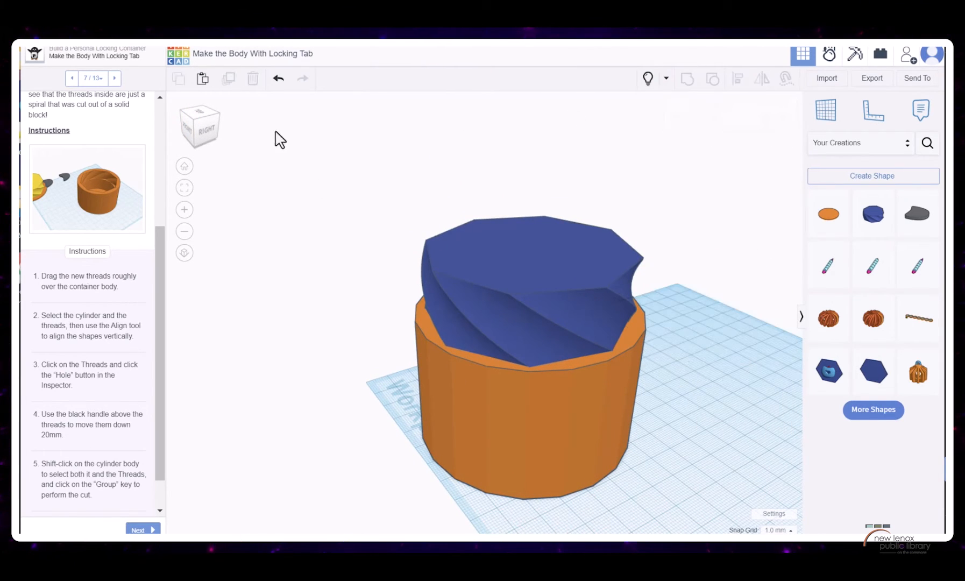
Step: Try to bring the container's rim flush with the top of the enlarged threads
left_click(215, 135)
left_click(566, 261)
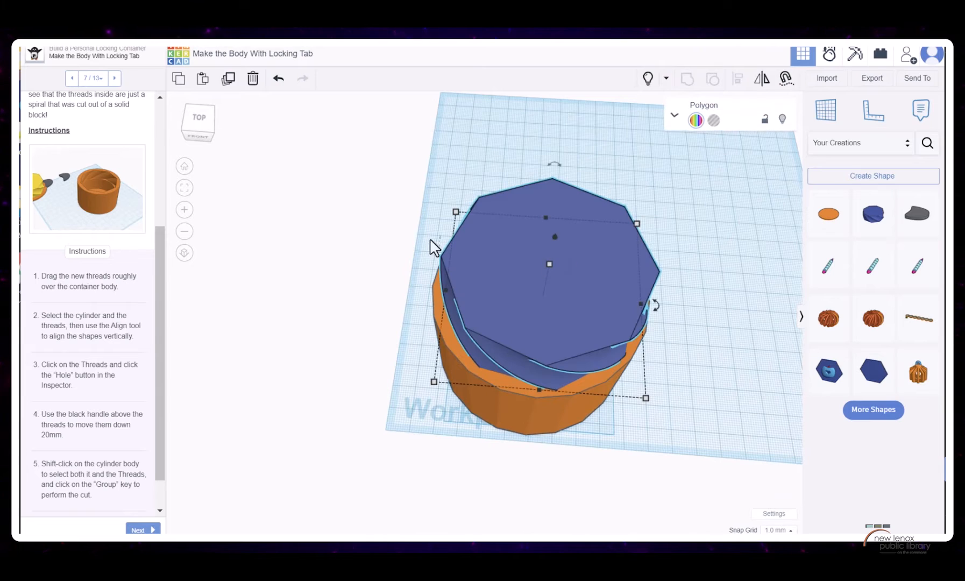
left_click(184, 209)
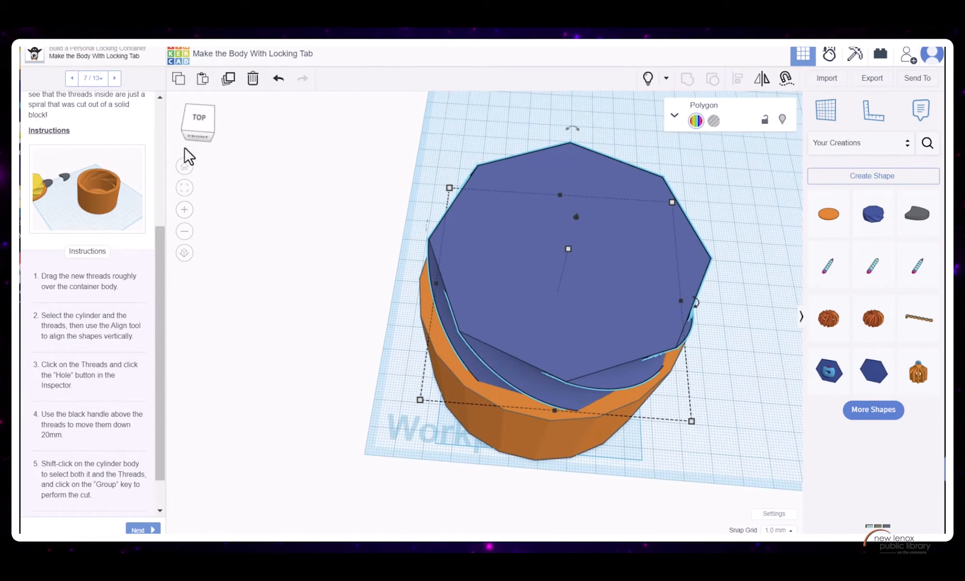
left_click(184, 193)
left_click_drag(190, 122, 189, 107)
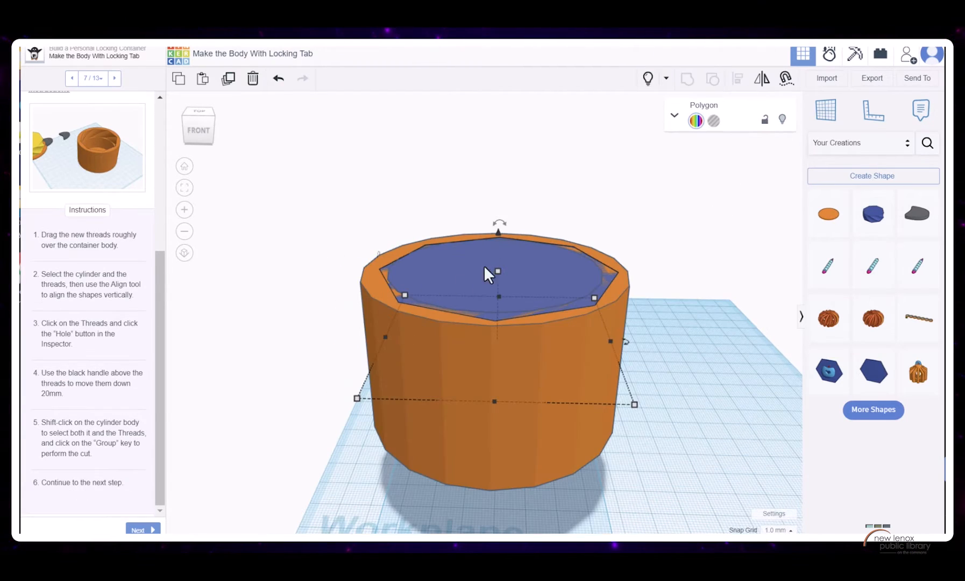
Step: Select the container together with the enlarged threads from above and try to align them
left_click(209, 139)
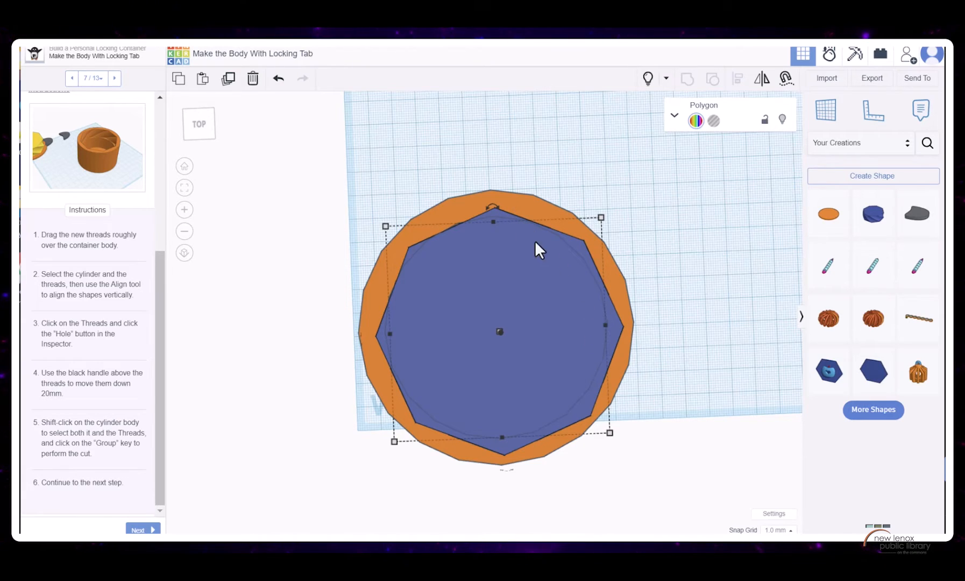
left_click(519, 204, "shift")
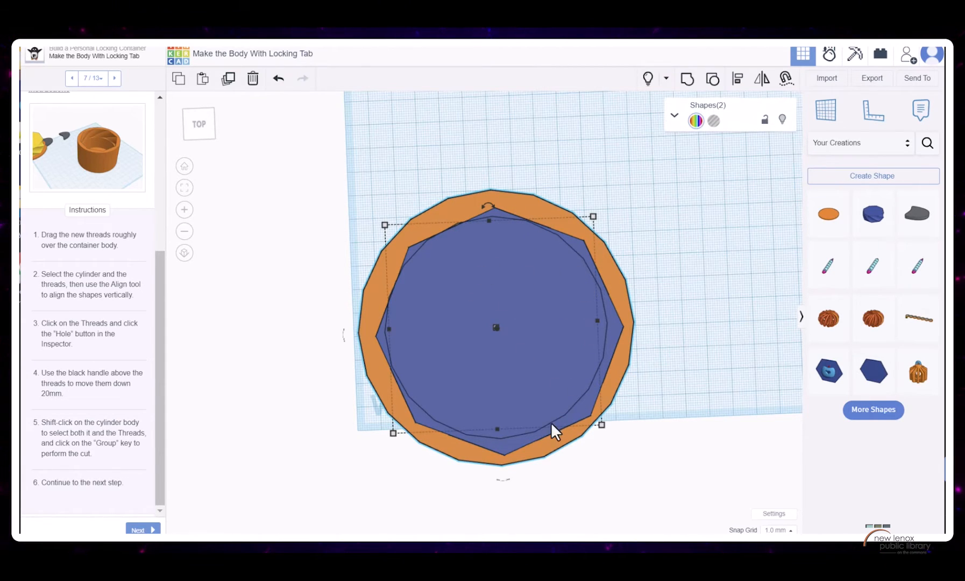
left_click(737, 79)
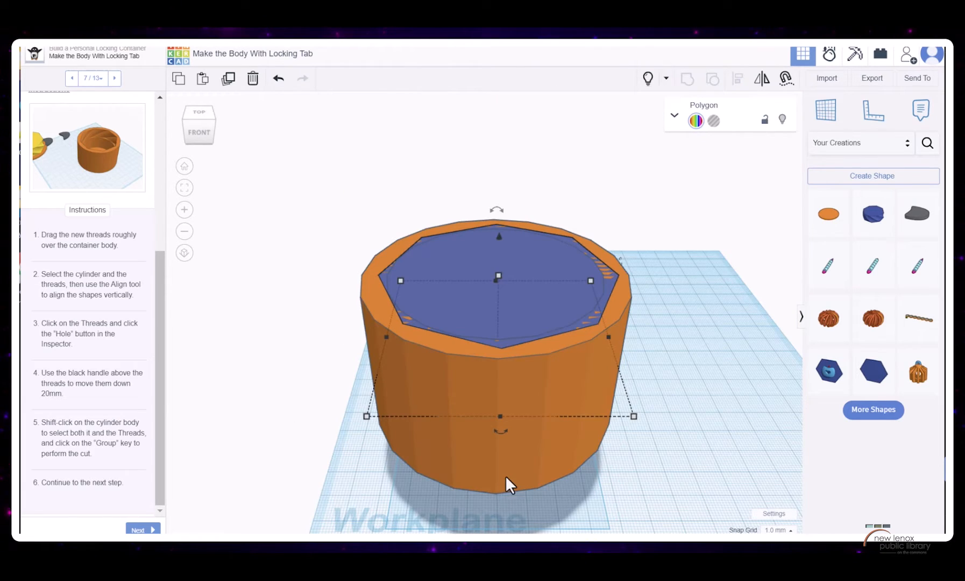
Step: Check the container's height from the front and undo the change that lifted it off the workplane
left_click(506, 476)
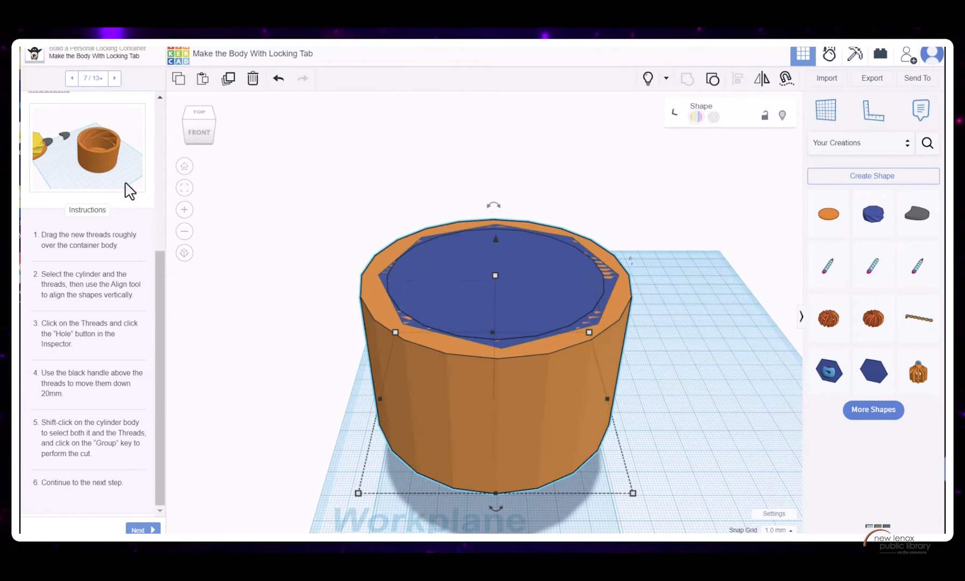
left_click(197, 129)
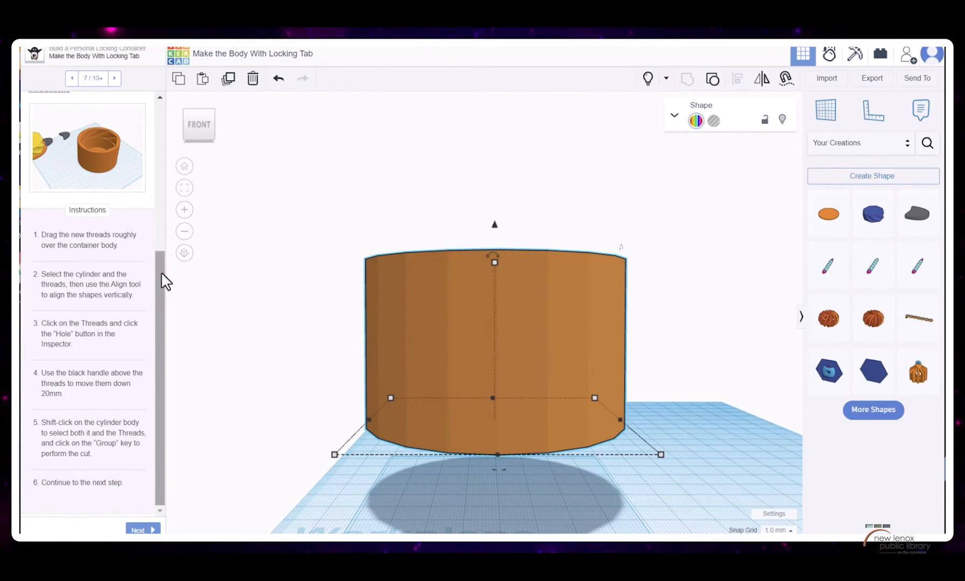
left_click(495, 508)
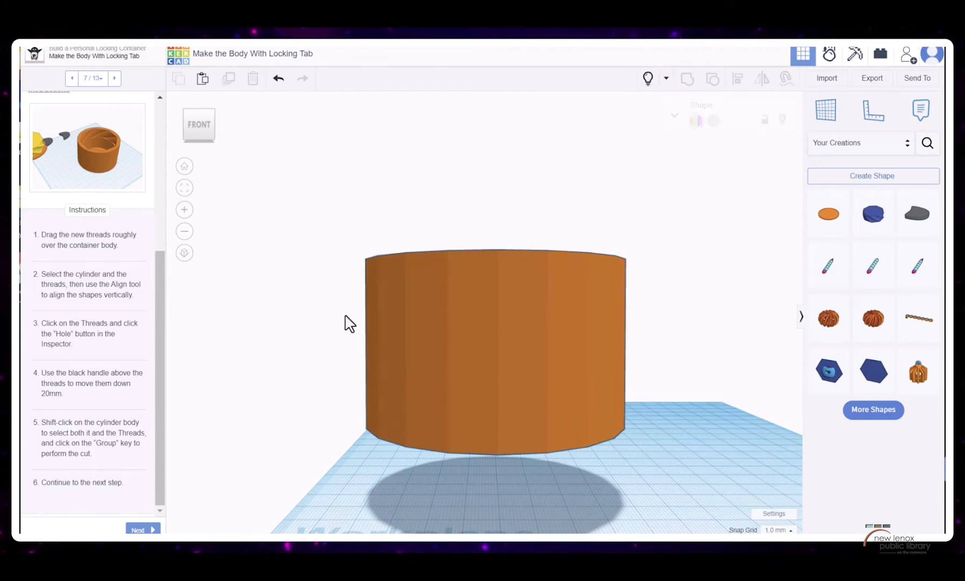
left_click(198, 117)
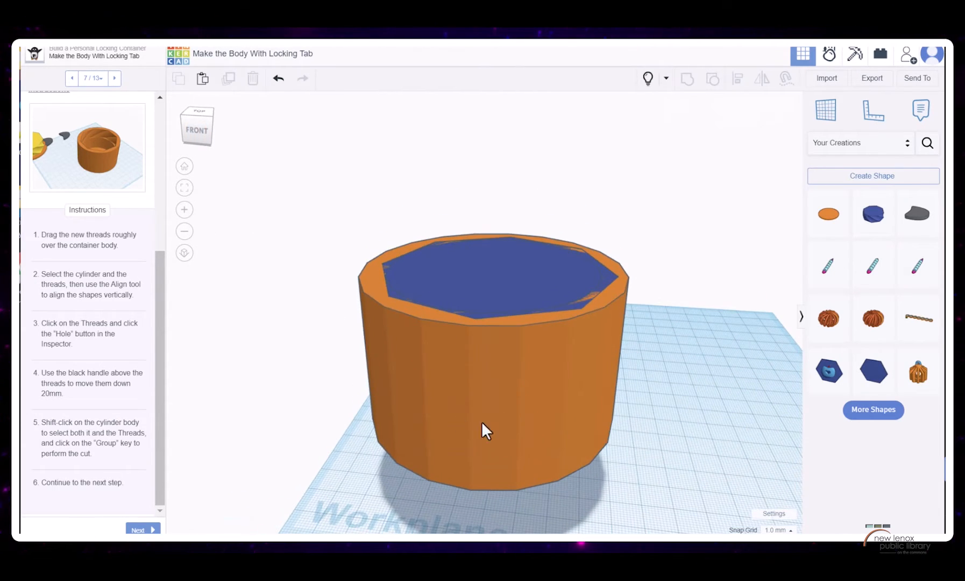
left_click(521, 379)
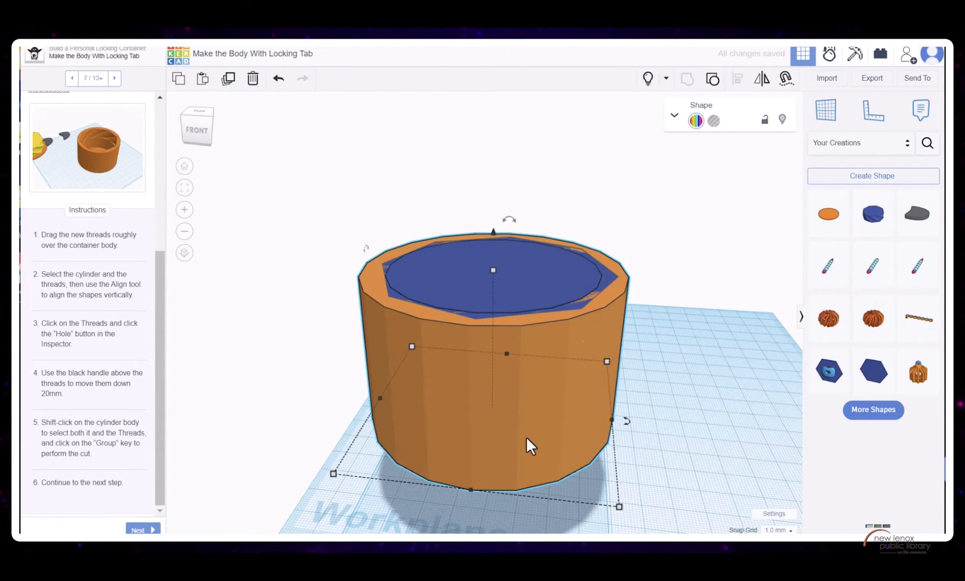
key("ctrl+z")
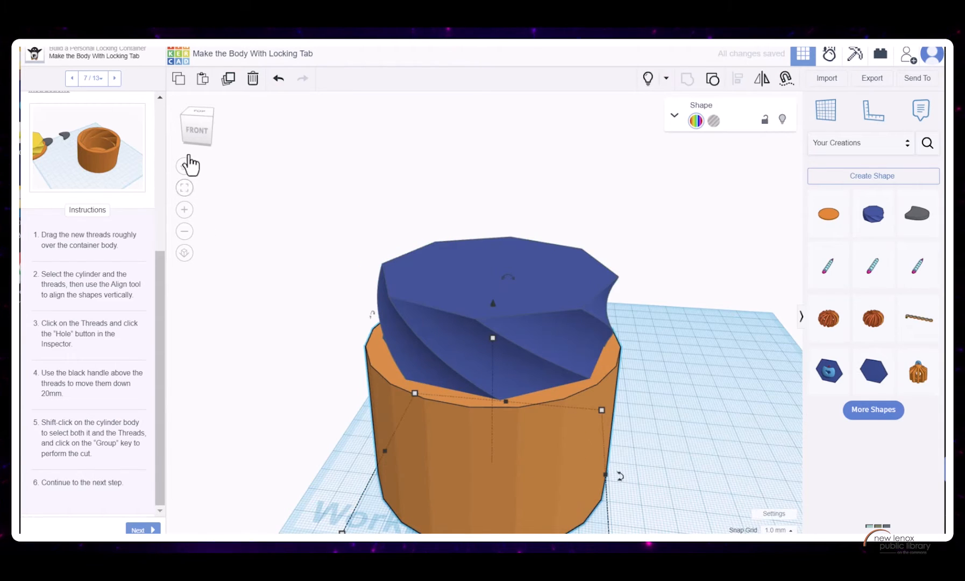
Step: Select the enlarged threads and set their height above the workplane to 20 mm
left_click(196, 125)
left_click(557, 308)
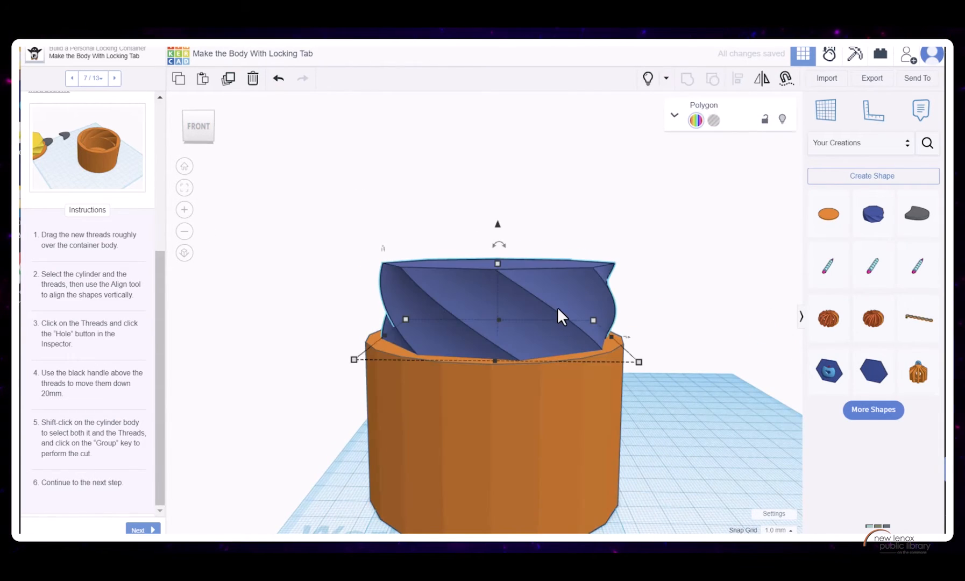
left_click(497, 223)
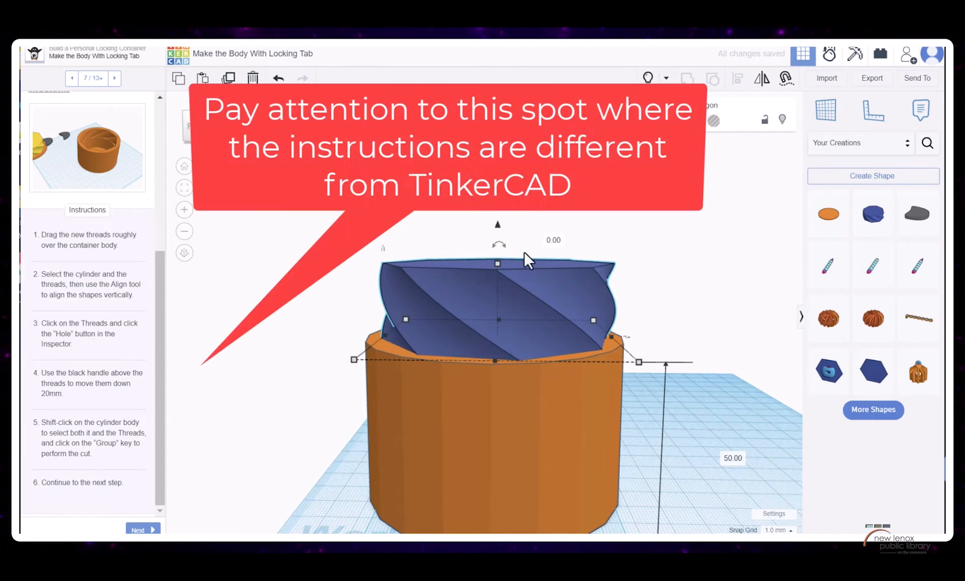
left_click(732, 458)
type("20")
key("Return")
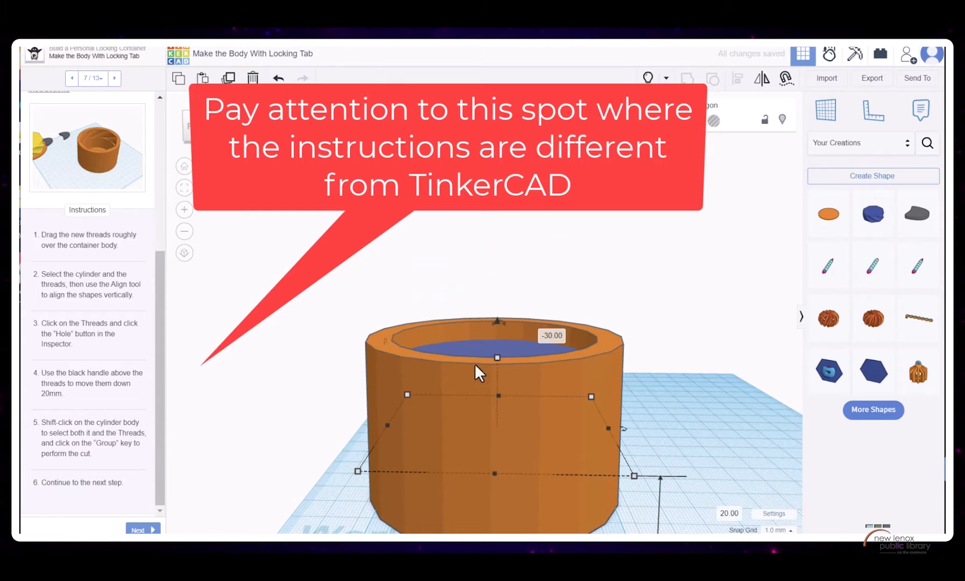
Step: Raise the enlarged threads to 35 mm above the workplane and turn them into a hole
right_click_drag(648, 208, 645, 315)
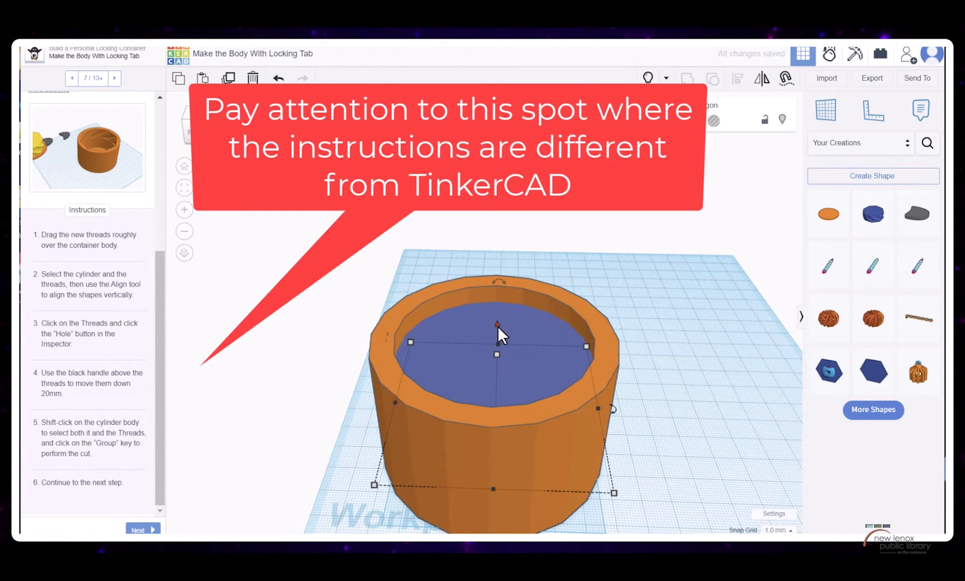
left_click_drag(497, 326, 495, 307)
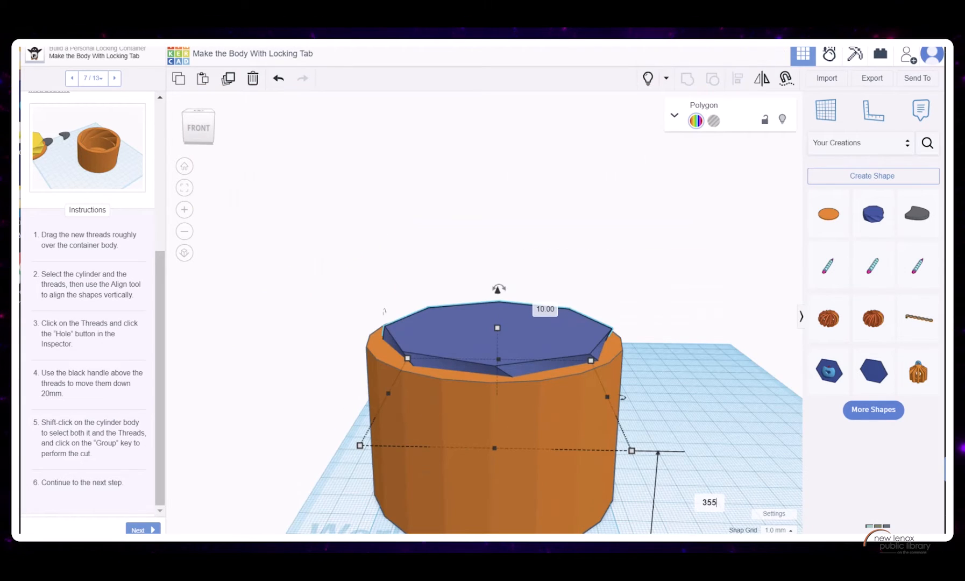
key("Return")
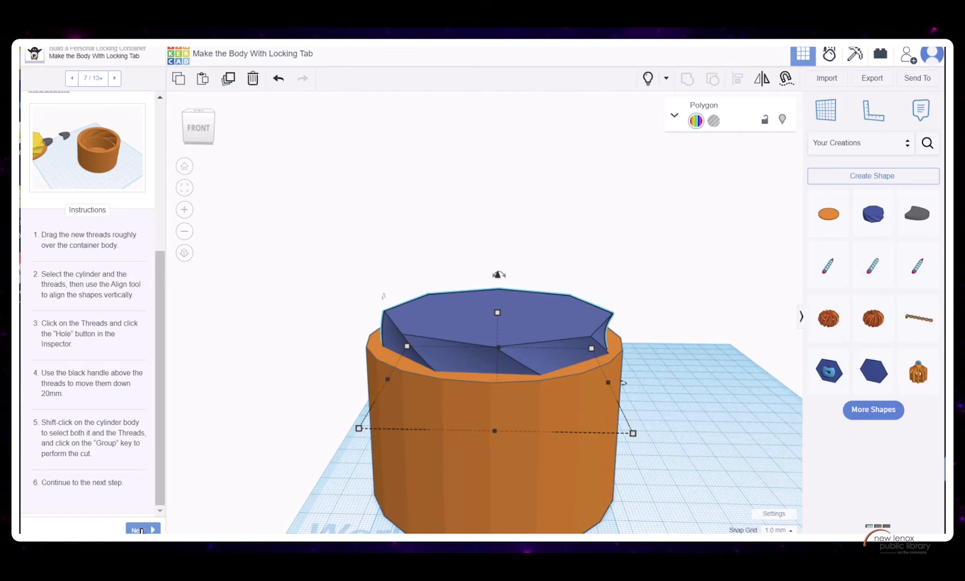
left_click(713, 122)
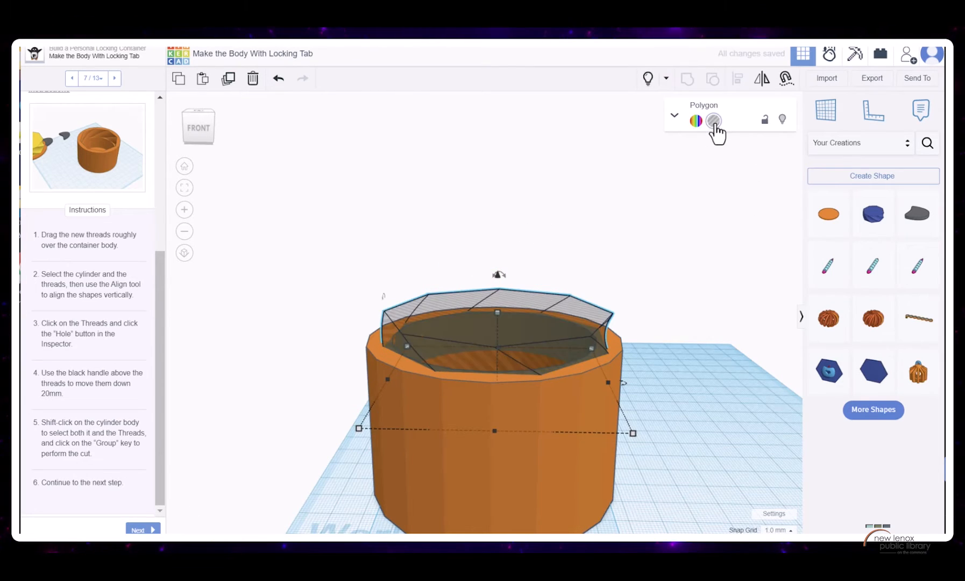
Step: Select the container together with the thread hole and group them to make the cut
left_click_drag(313, 228, 488, 398)
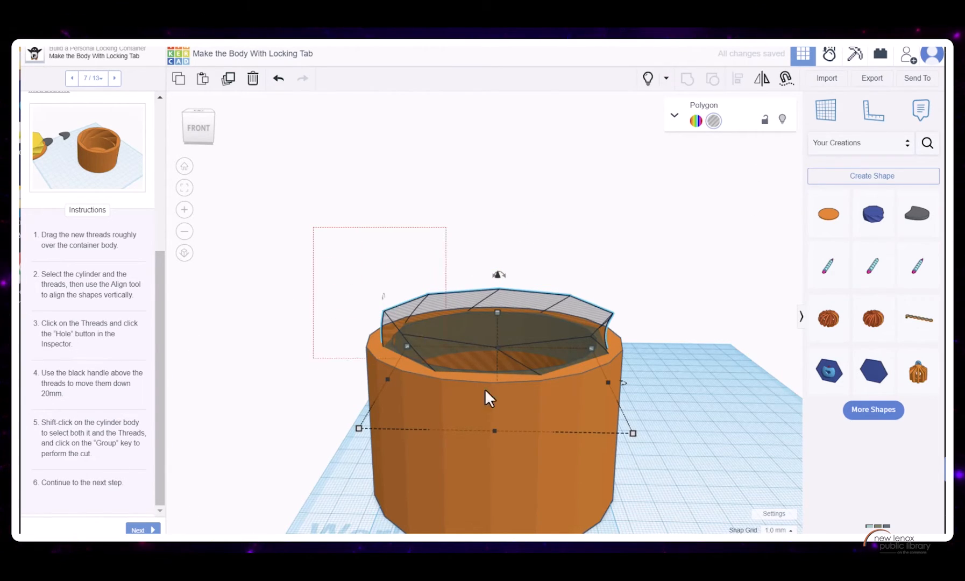
left_click(488, 398, "shift")
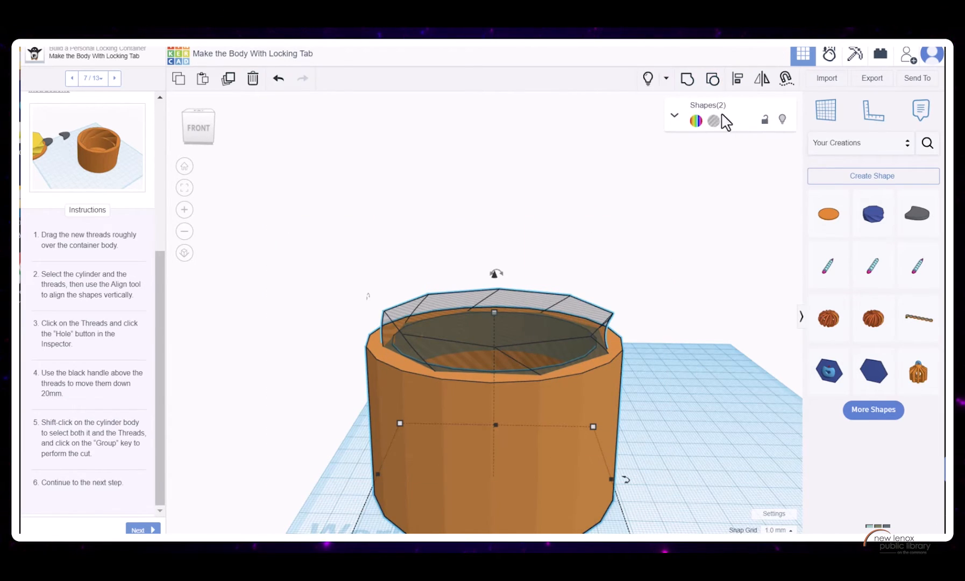
left_click(683, 84)
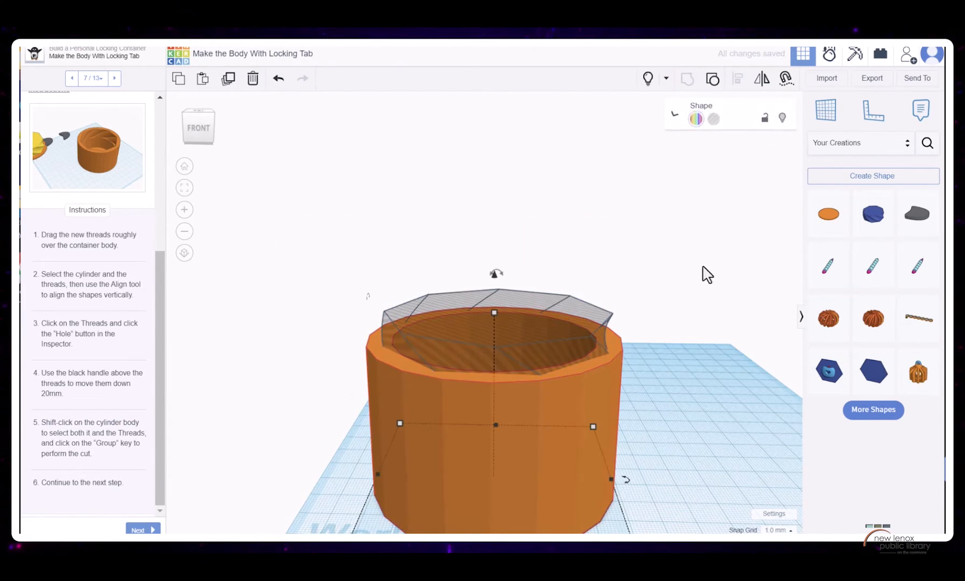
Step: Compare the cut rim with the enlarged tutorial picture and undo the grouping of container and threads
mouse_move(206, 122)
left_mouse_down()
mouse_move(195, 128)
mouse_move(214, 128)
mouse_move(208, 140)
left_mouse_up()
left_click(104, 164)
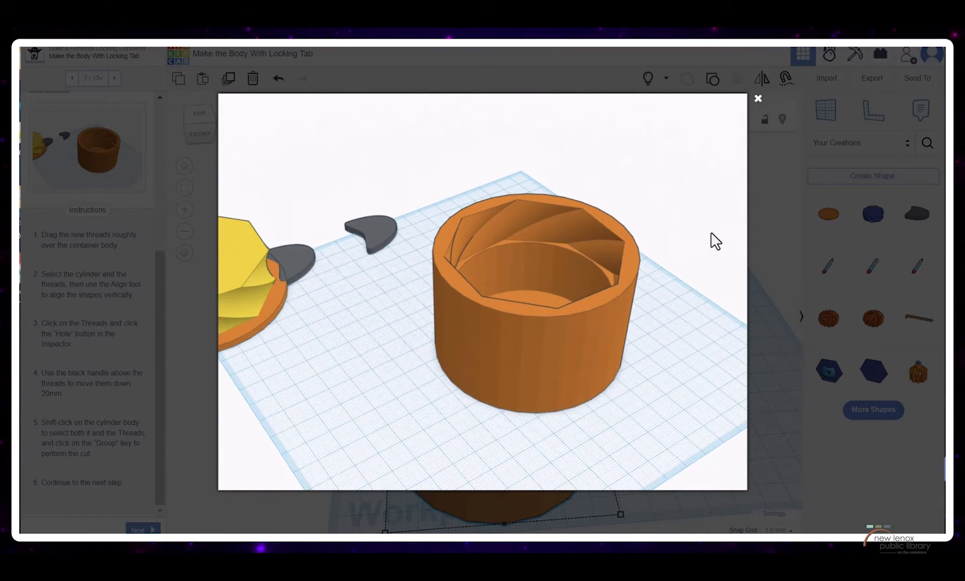
left_click(758, 99)
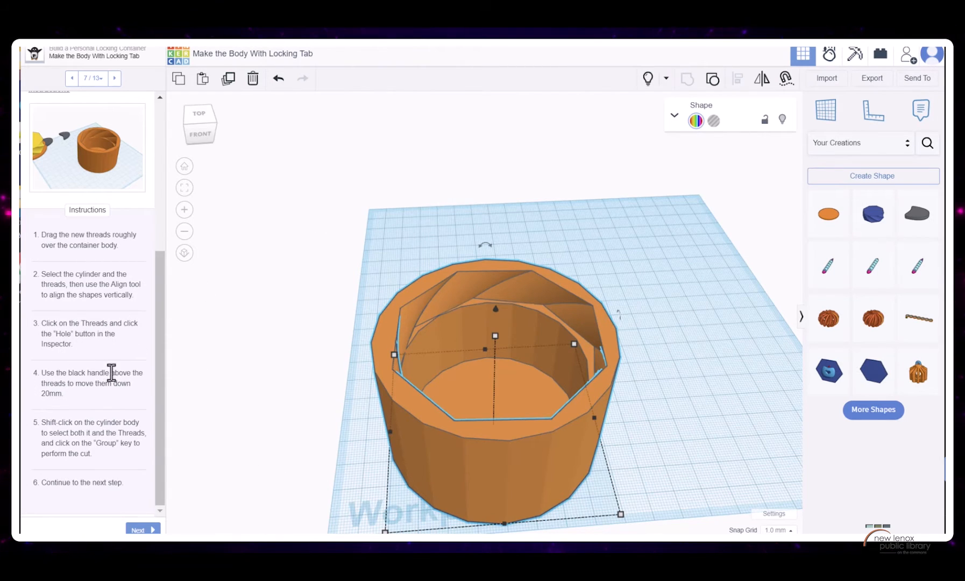
left_click(201, 123)
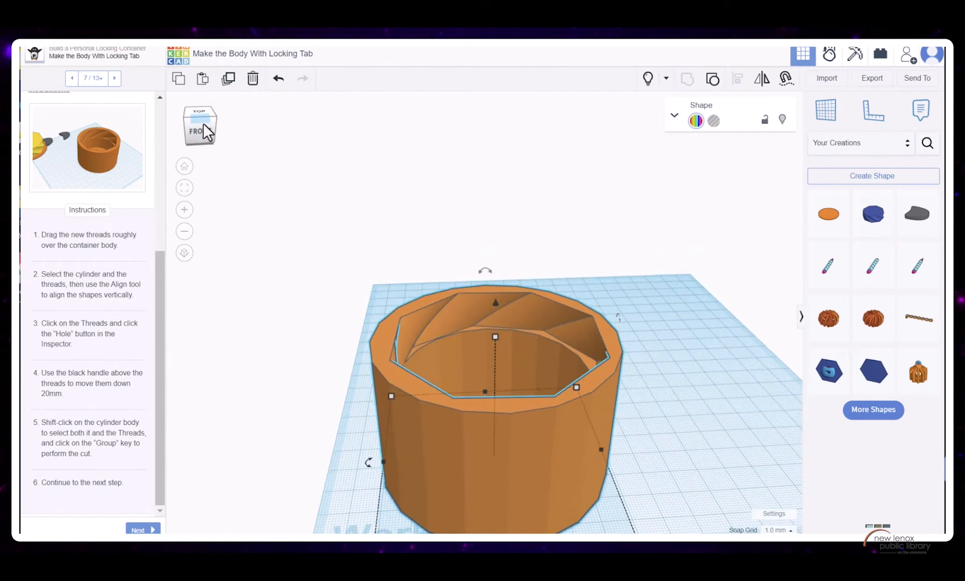
left_click_drag(171, 154, 218, 151)
left_click(278, 78)
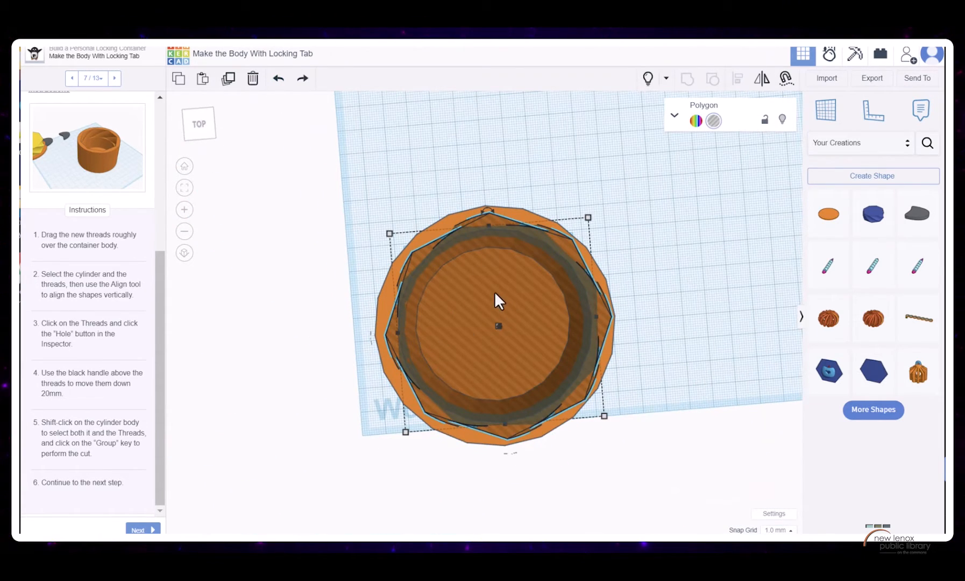
Step: Select the container and the thread hole from above and align their centres across the width
left_click(195, 134)
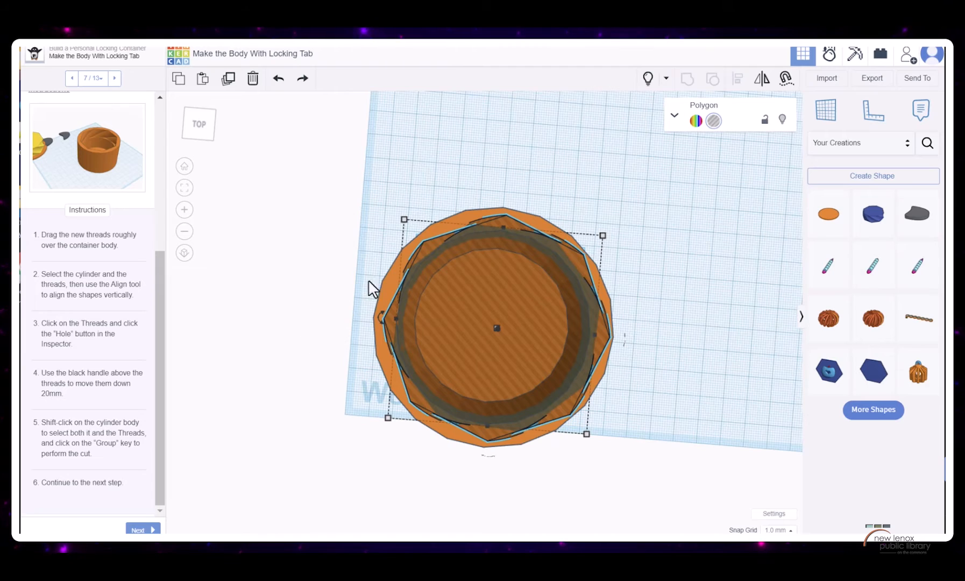
left_click(388, 283, "shift")
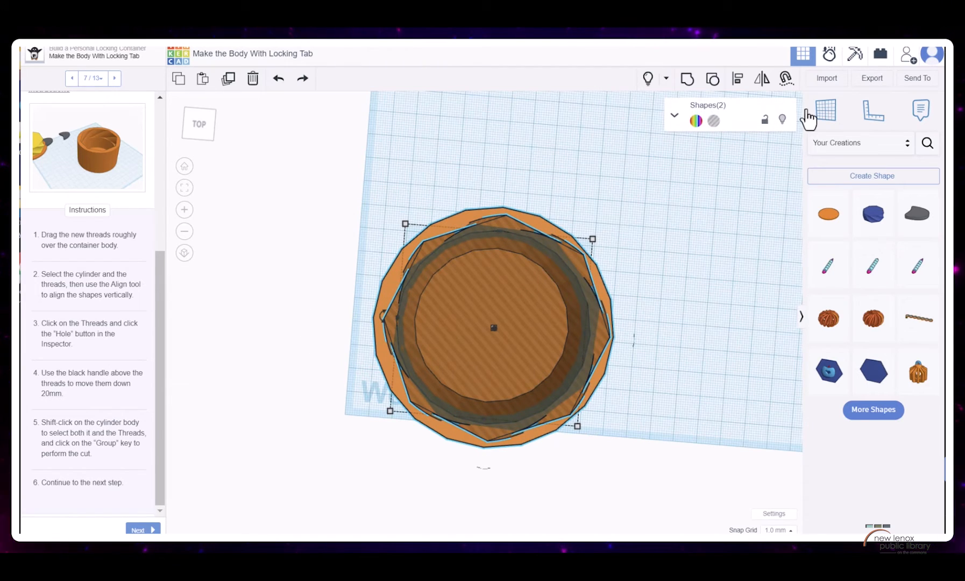
left_click(739, 81)
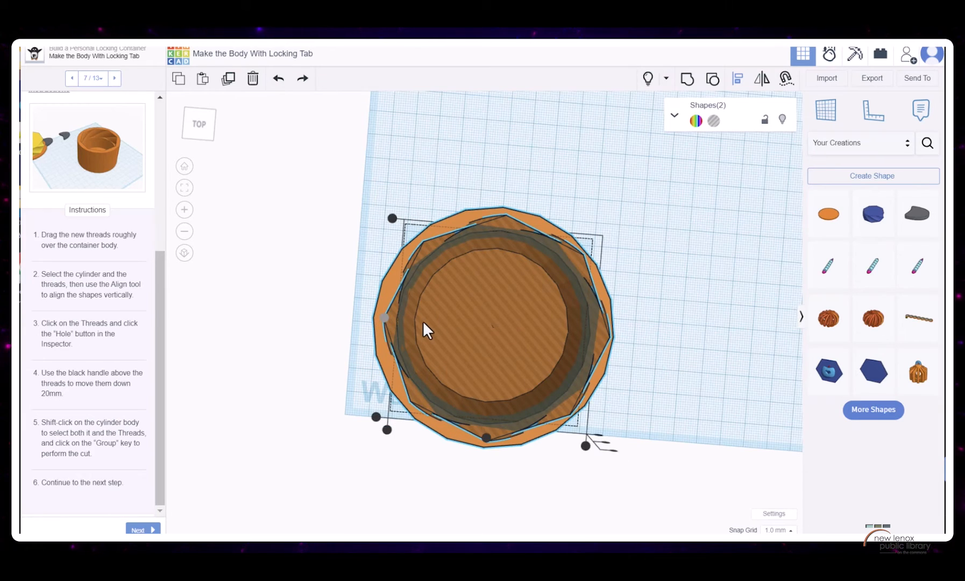
left_click(486, 438)
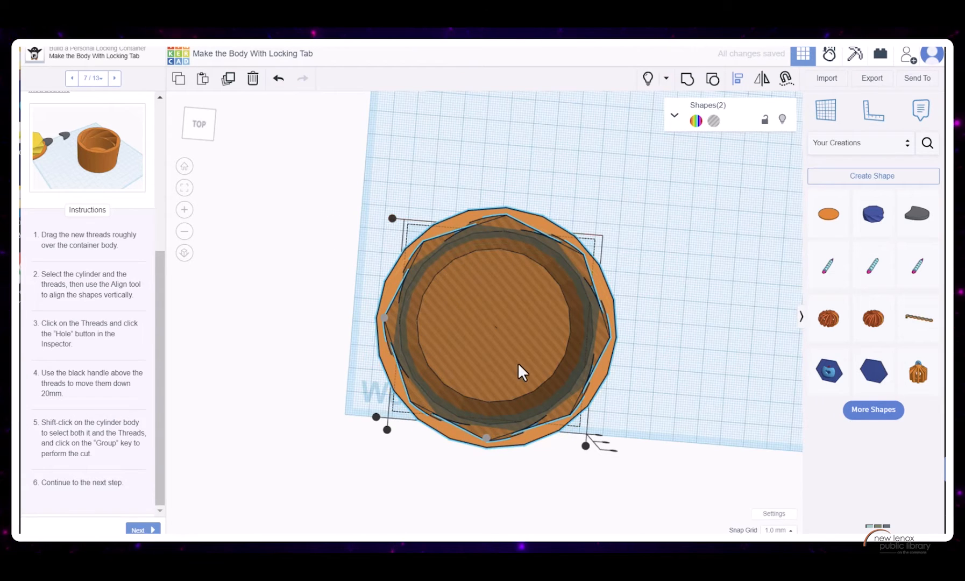
Step: Group the aligned container and thread hole to cut the threads, and inspect the rim
left_click(200, 124)
mouse_move(200, 124)
left_mouse_down()
mouse_move(202, 109)
mouse_move(198, 134)
left_mouse_up()
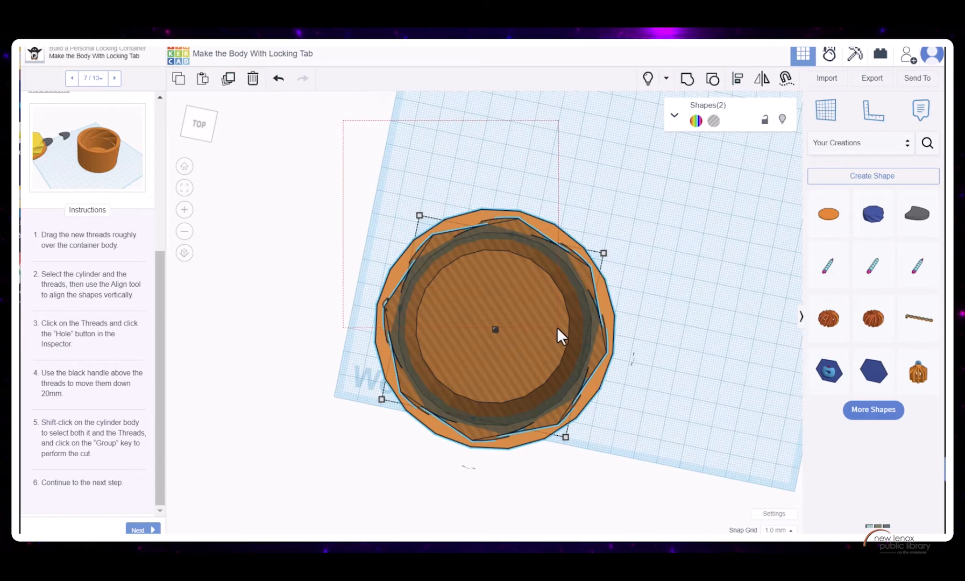
left_click(686, 79)
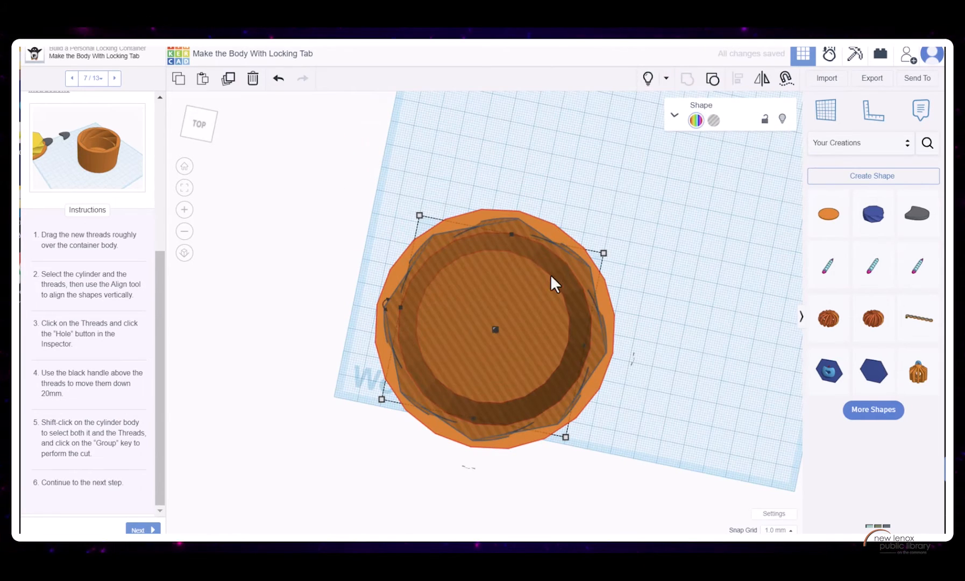
mouse_move(199, 129)
left_mouse_down()
mouse_move(210, 115)
mouse_move(190, 131)
mouse_move(198, 152)
mouse_move(196, 132)
mouse_move(203, 145)
left_mouse_up()
left_click(196, 126)
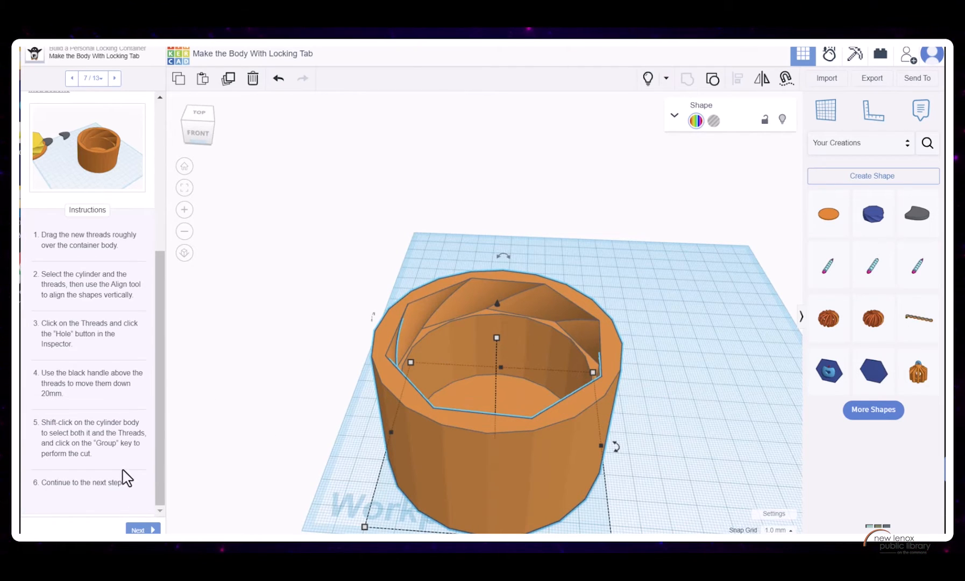
Step: Continue to the tutorial page Put the Locking Tab on the Container and show all hidden shapes
left_click(143, 529)
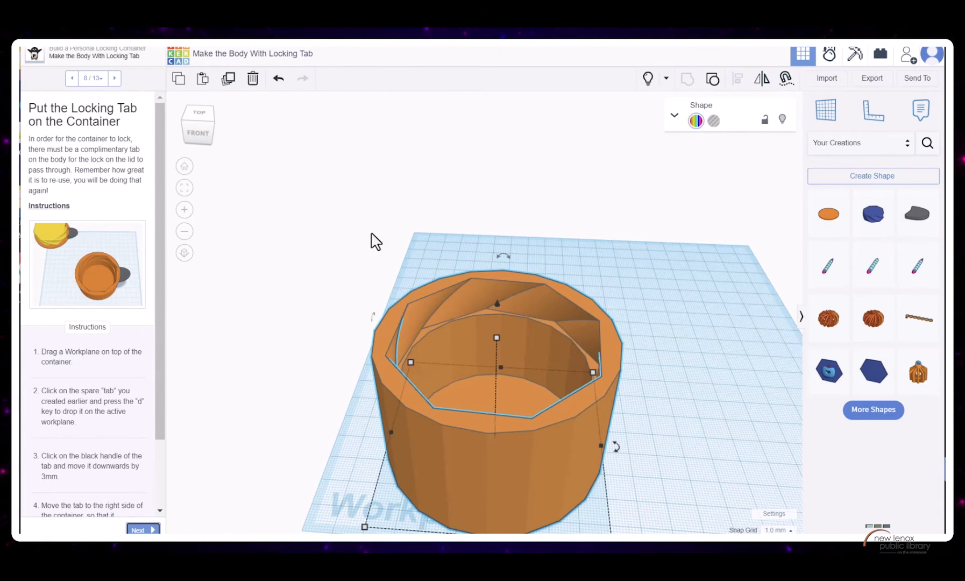
left_click(649, 80)
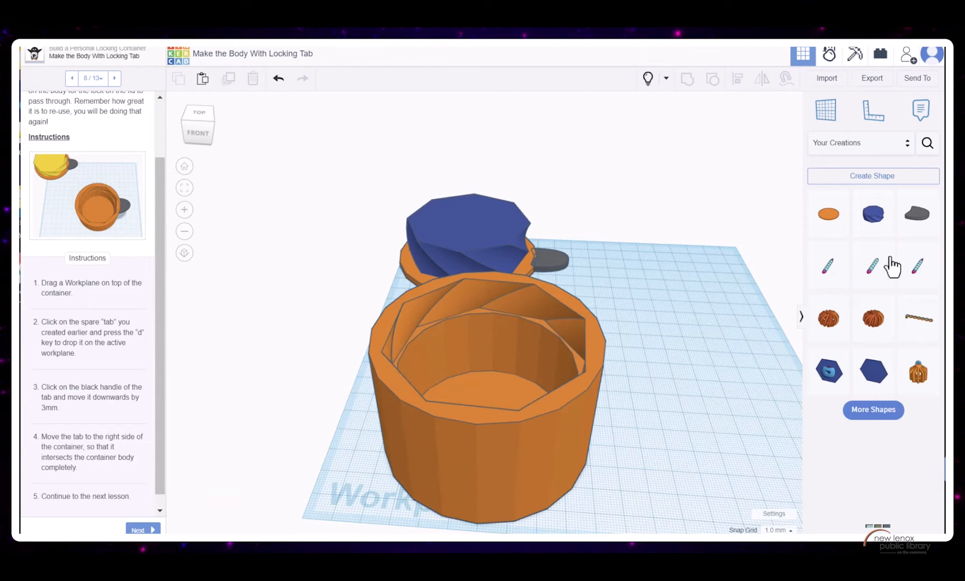
Step: Put a workplane on top of the container and add the saved locking tab against the right side of its rim
left_click(827, 115)
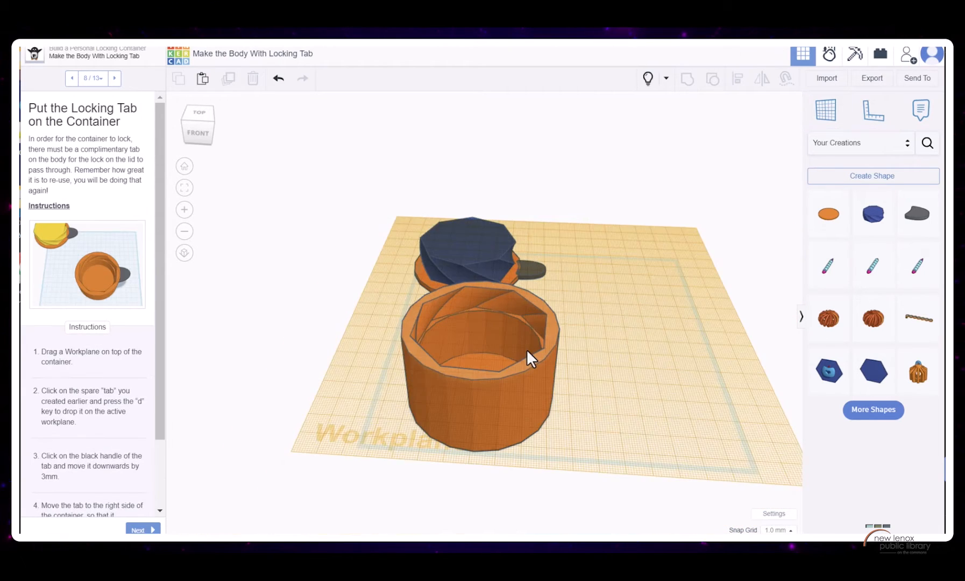
scroll(527, 349, "up", 2)
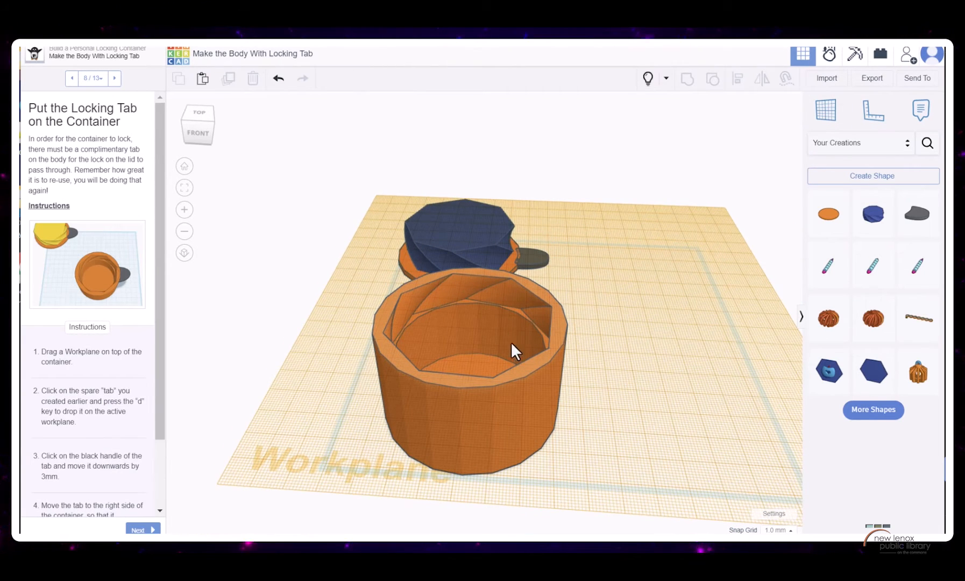
left_click_drag(916, 214, 591, 333)
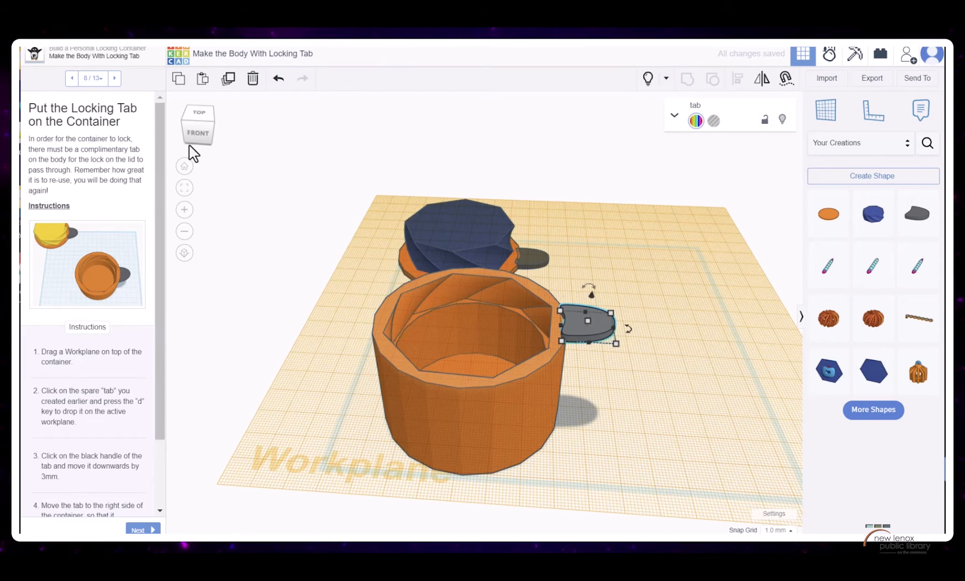
Step: Lower the locking tab 3 mm below the container-top workplane
left_click(195, 128)
left_click(195, 114)
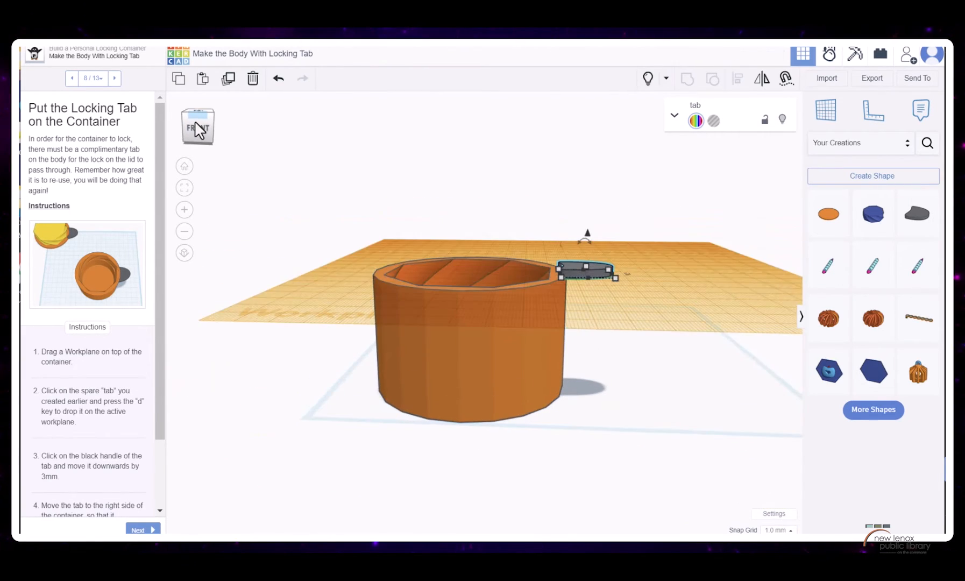
scroll(145, 376, "down", 2)
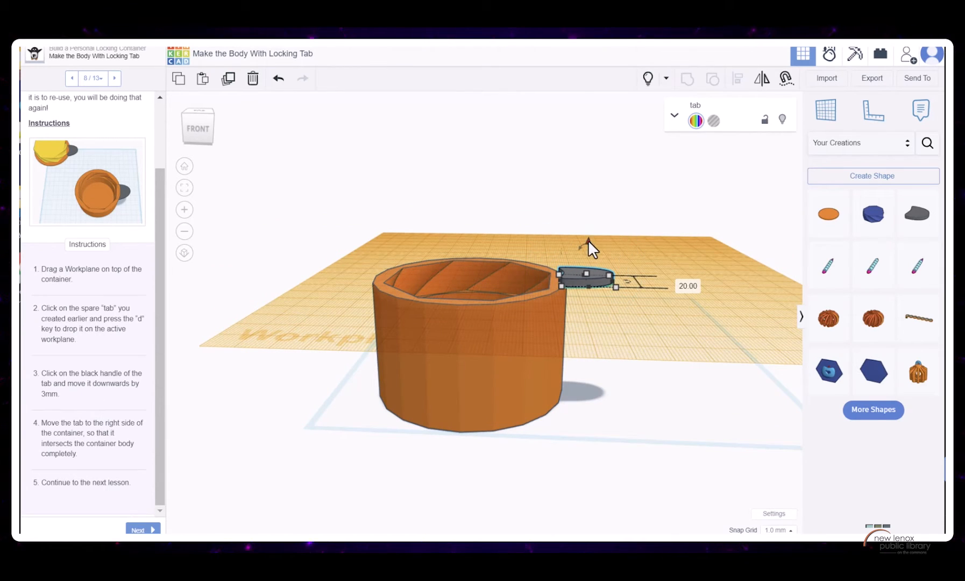
left_click_drag(588, 239, 588, 247)
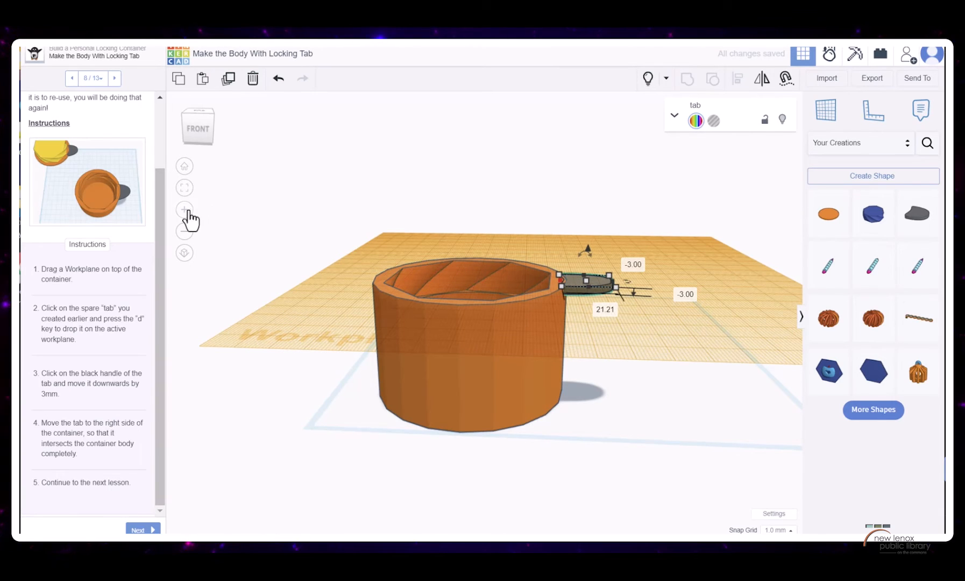
Step: Examine the locking tab's overlap with the rim and rotate the container slightly about its vertical axis, keeping the tab in place
left_click(185, 189)
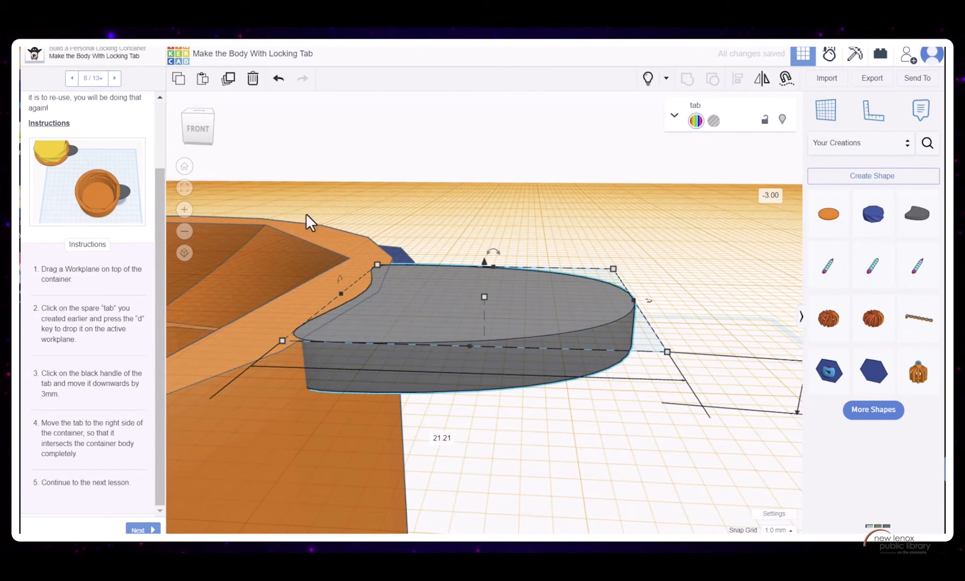
left_click(202, 119)
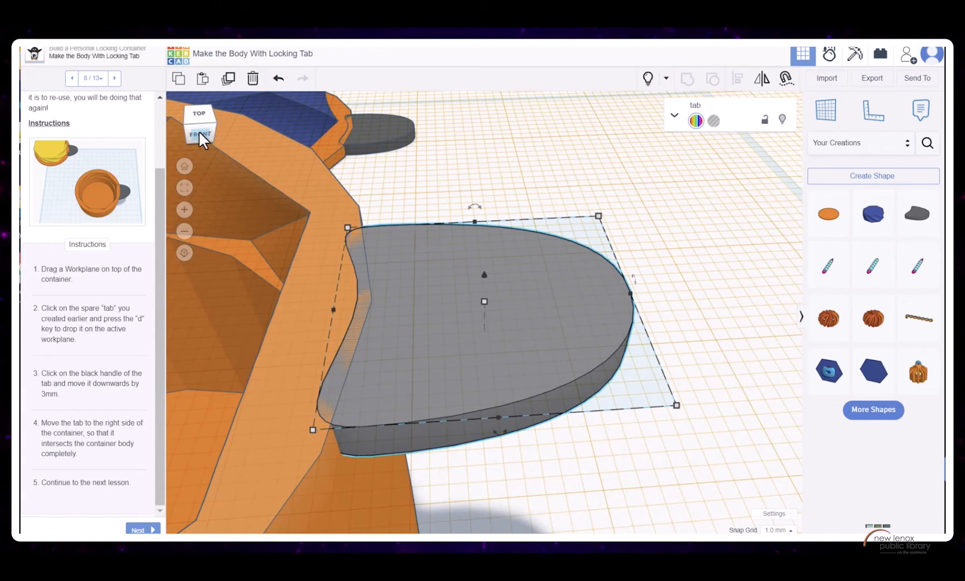
left_click_drag(200, 133, 200, 132)
right_click_drag(256, 267, 245, 280)
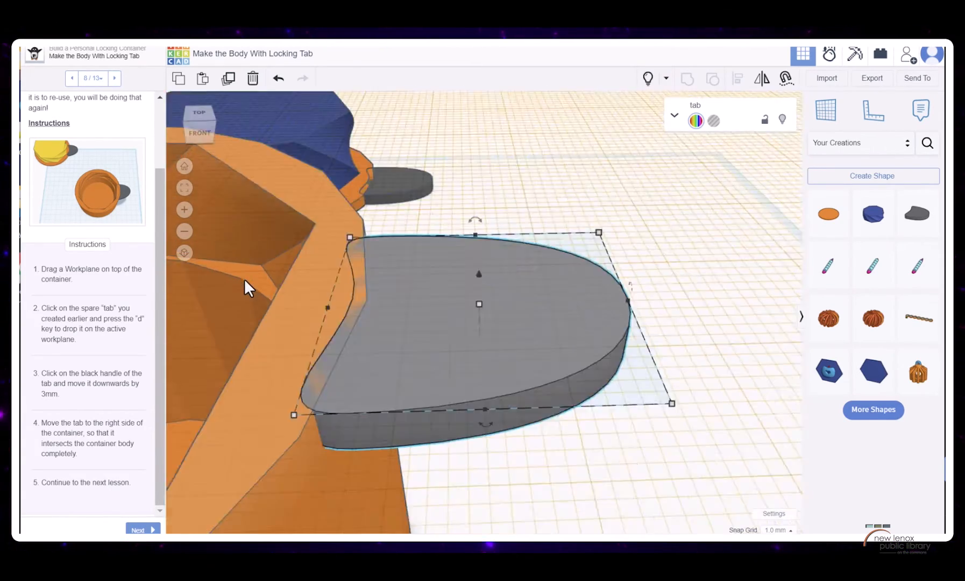
scroll(267, 278, "down", 7)
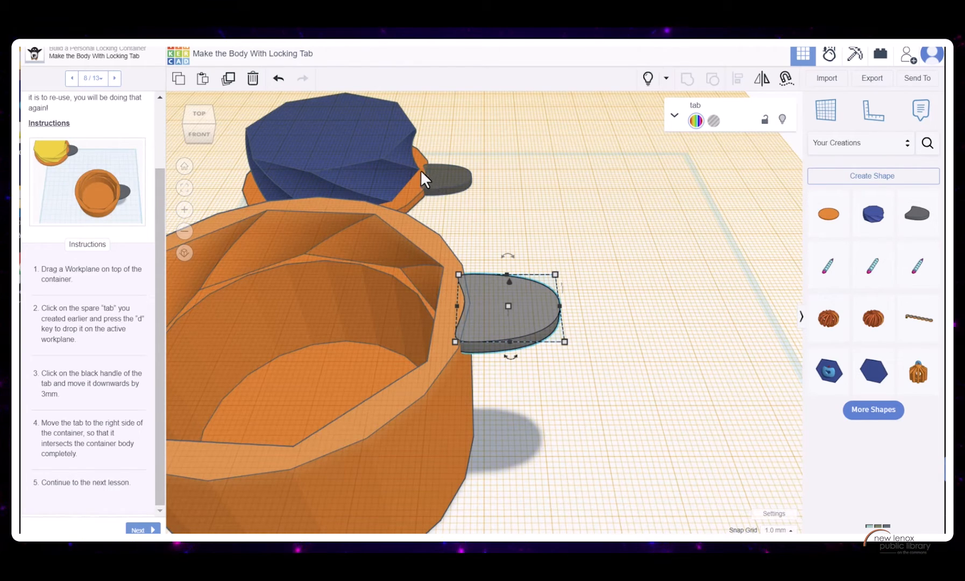
left_click(421, 397)
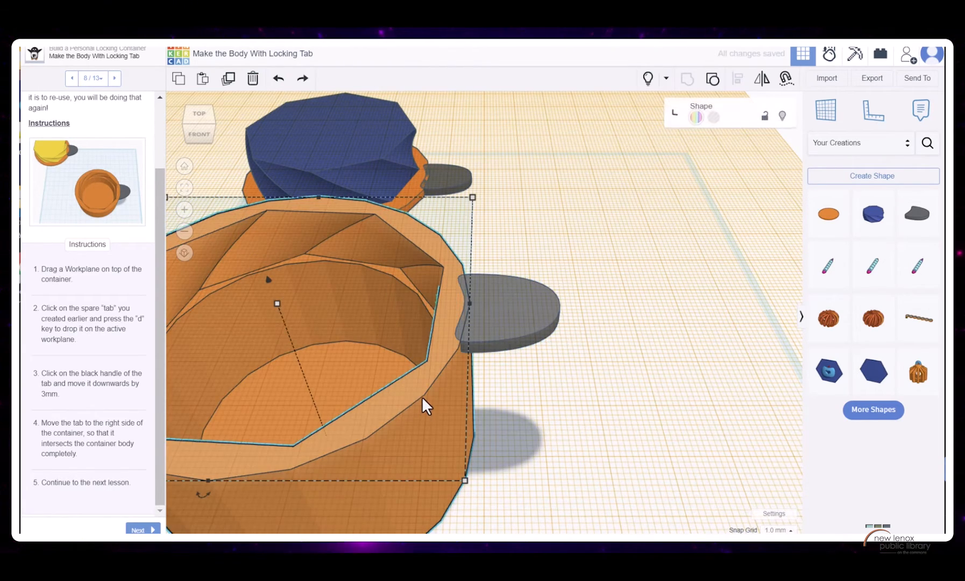
scroll(353, 359, "down", 1)
mouse_move(217, 482)
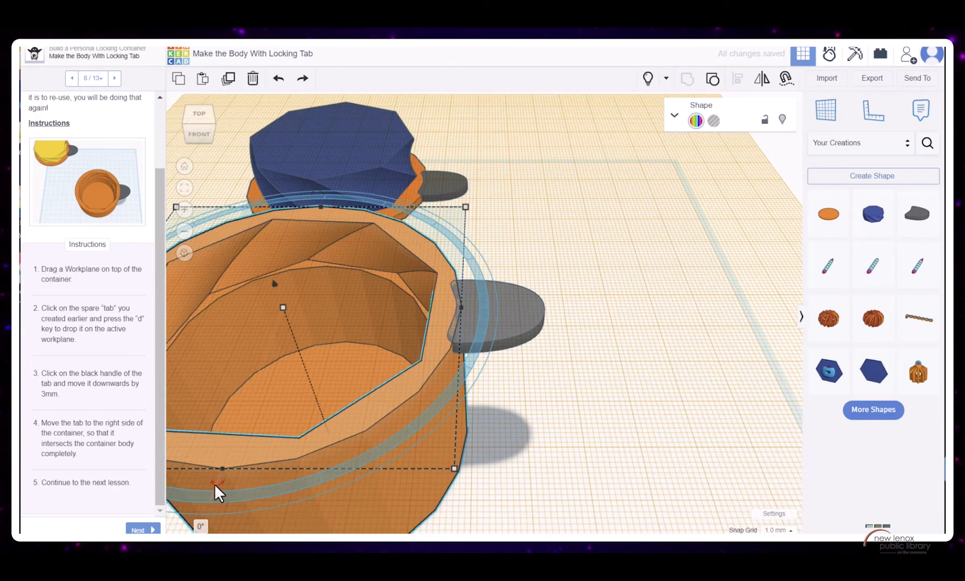
scroll(268, 358, "down", 2)
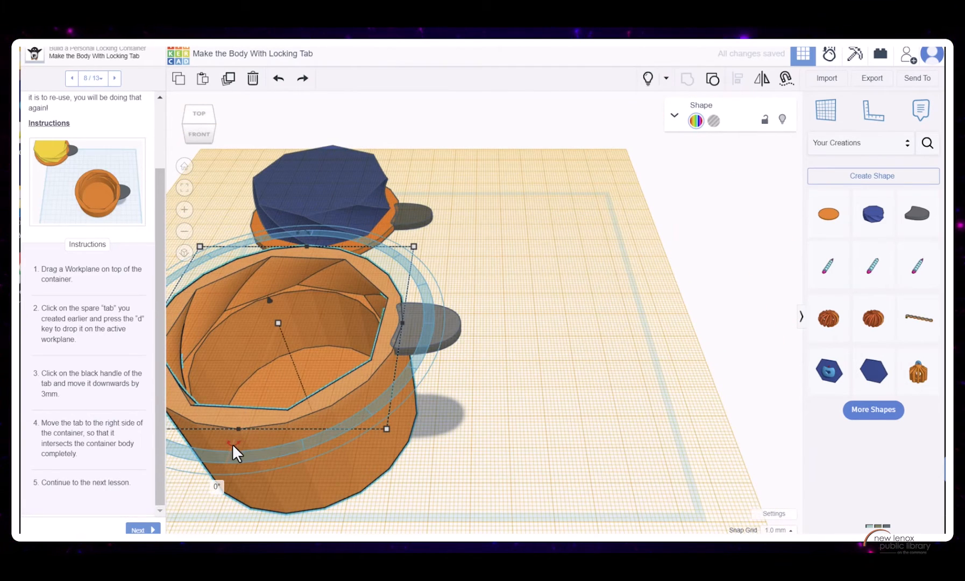
left_click_drag(233, 444, 121, 528)
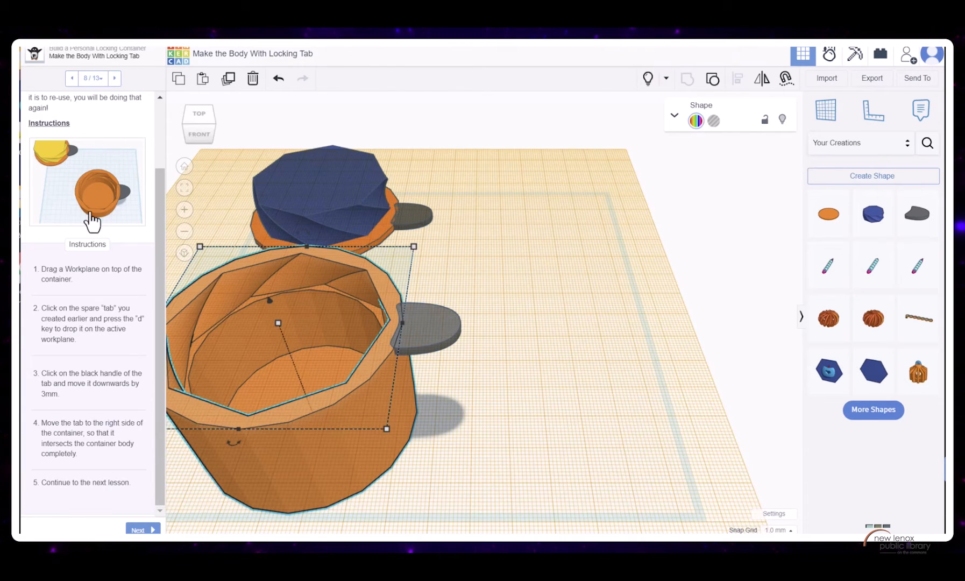
Step: Compare the model with the enlarged tutorial picture of the locking tab on the container, and close the picture
left_click(61, 172)
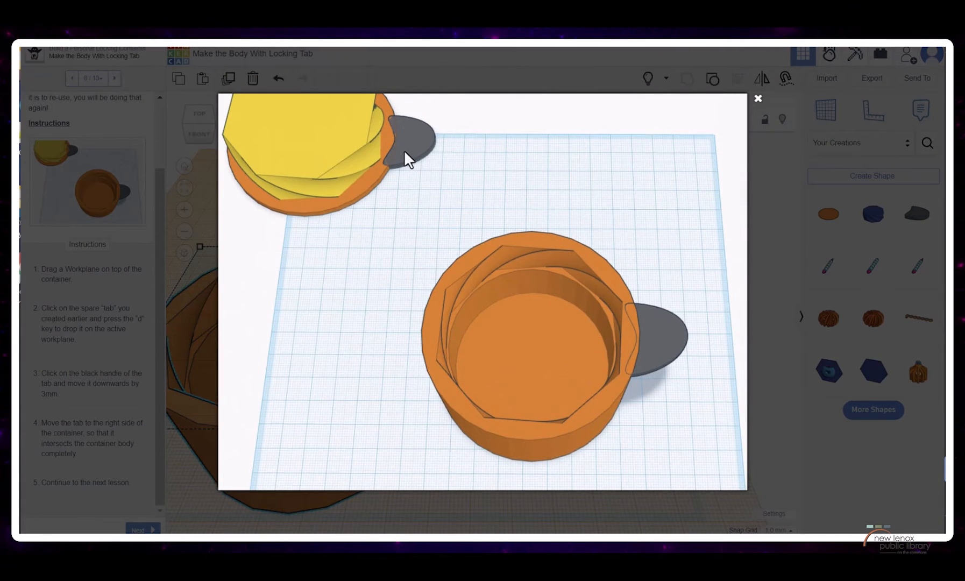
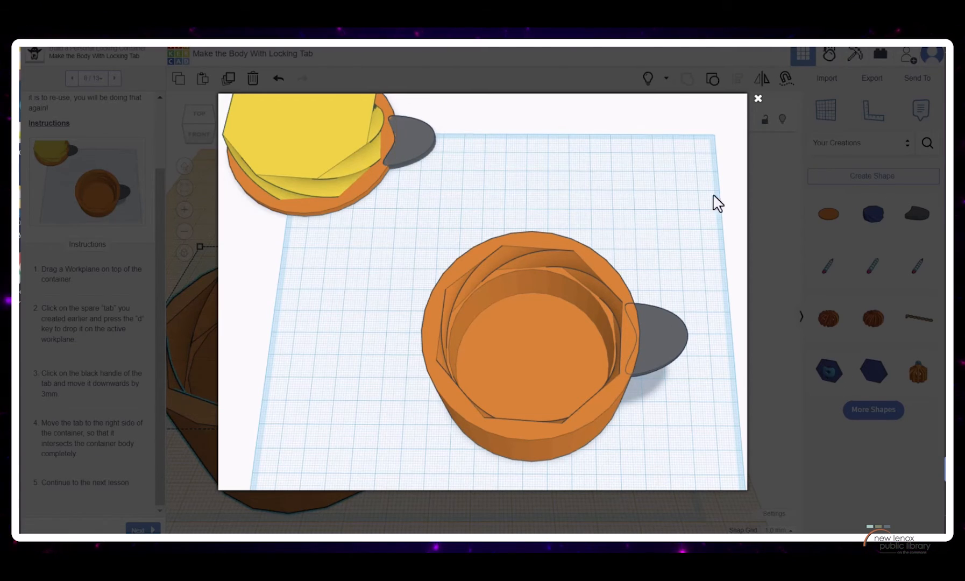
left_click(758, 99)
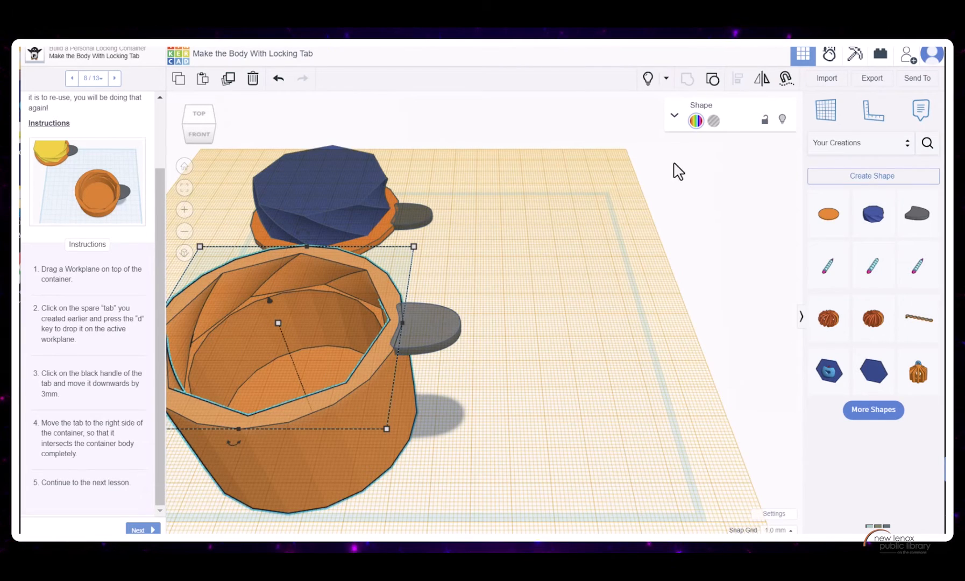
scroll(242, 265, "down", 3)
left_click(588, 242)
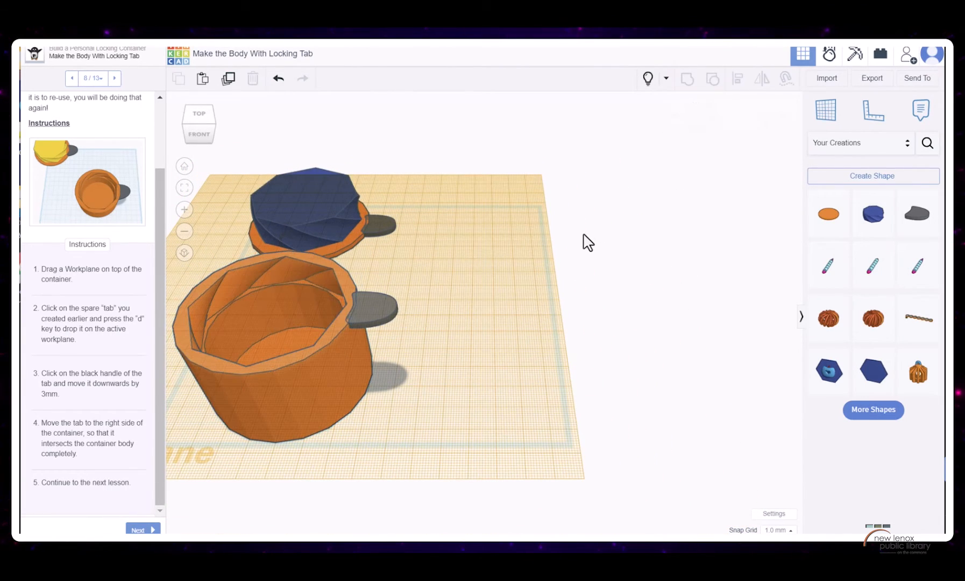
Step: Return the workplane to the base grid and continue to the tutorial page Grouping and Orienting
left_click_drag(825, 112, 643, 226)
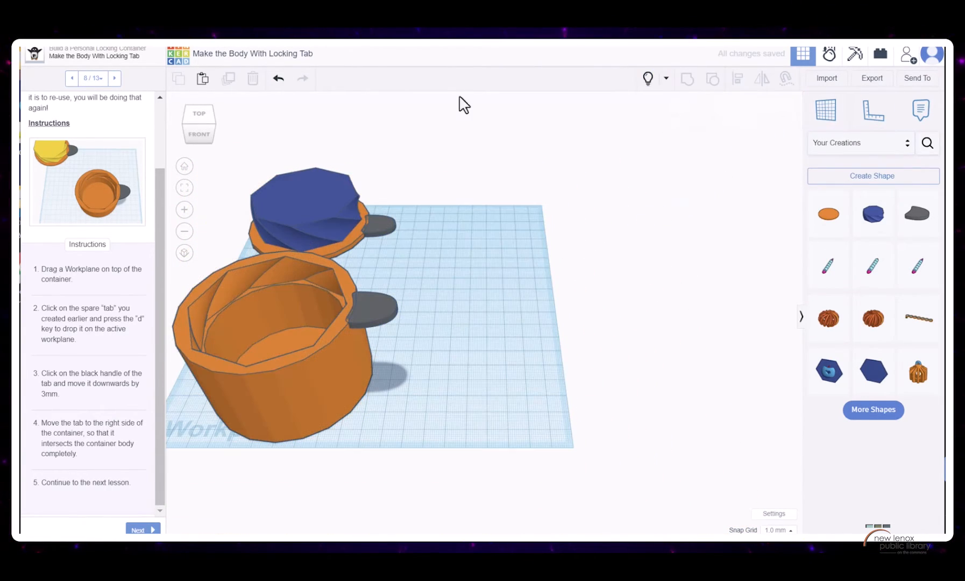
left_click(184, 166)
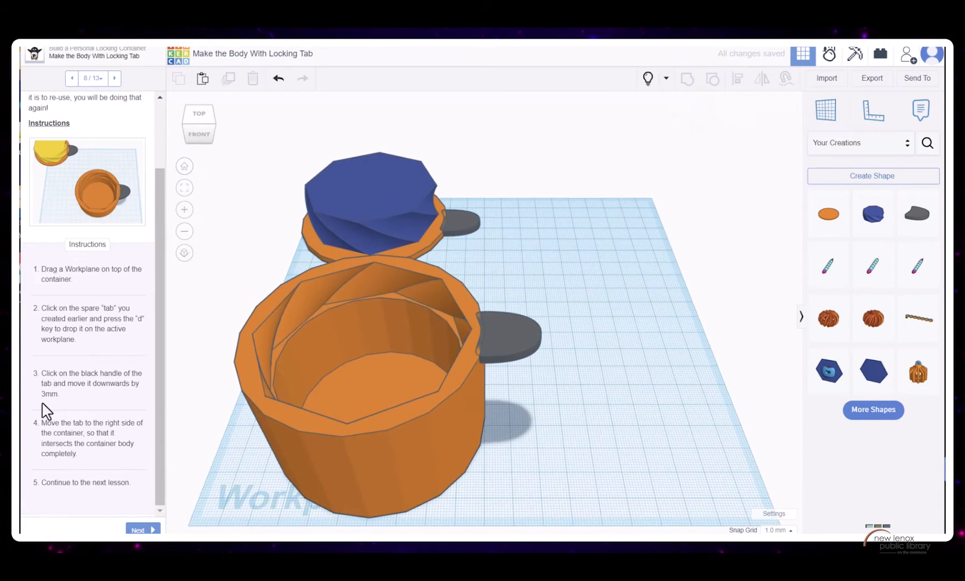
left_click(143, 530)
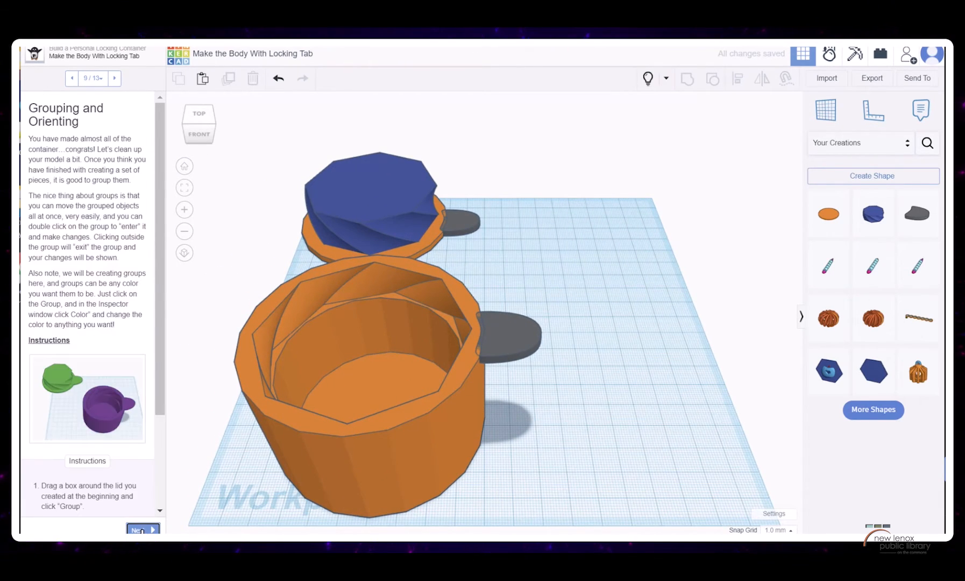
scroll(86, 200, "down", 3)
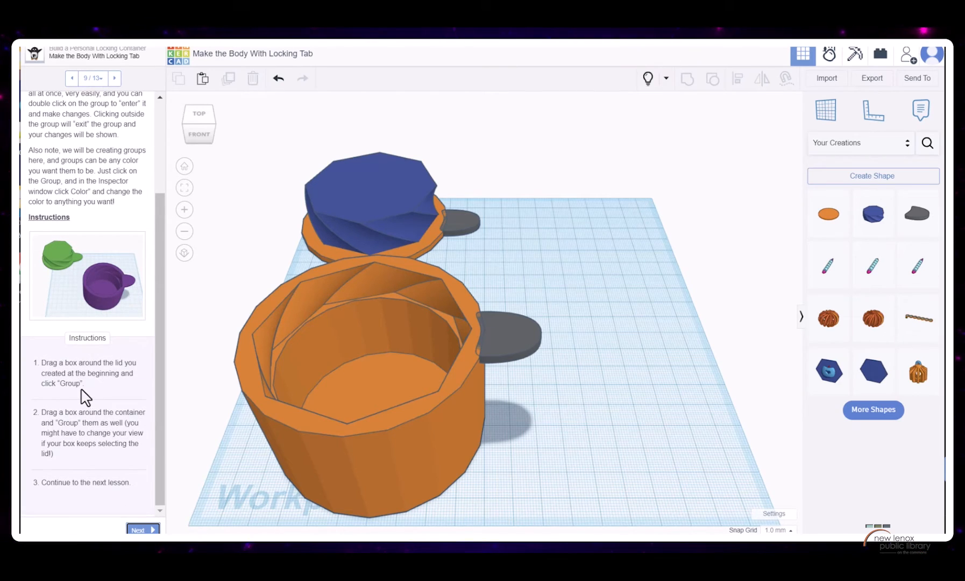
Step: Group the lid's disc, threaded plug and locking tab into one object
left_click_drag(560, 216, 399, 181)
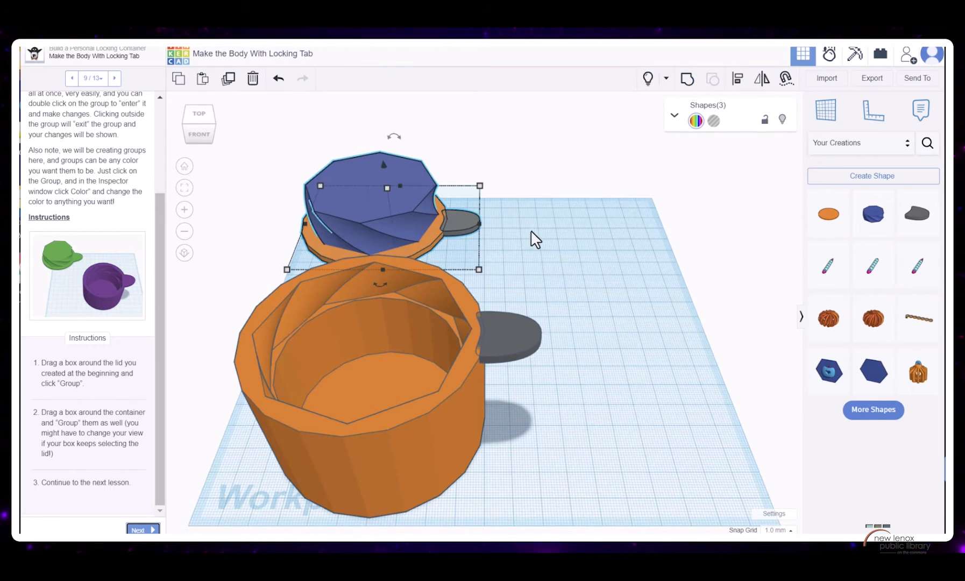
left_click_drag(546, 226, 407, 186)
left_click_drag(352, 172, 352, 173)
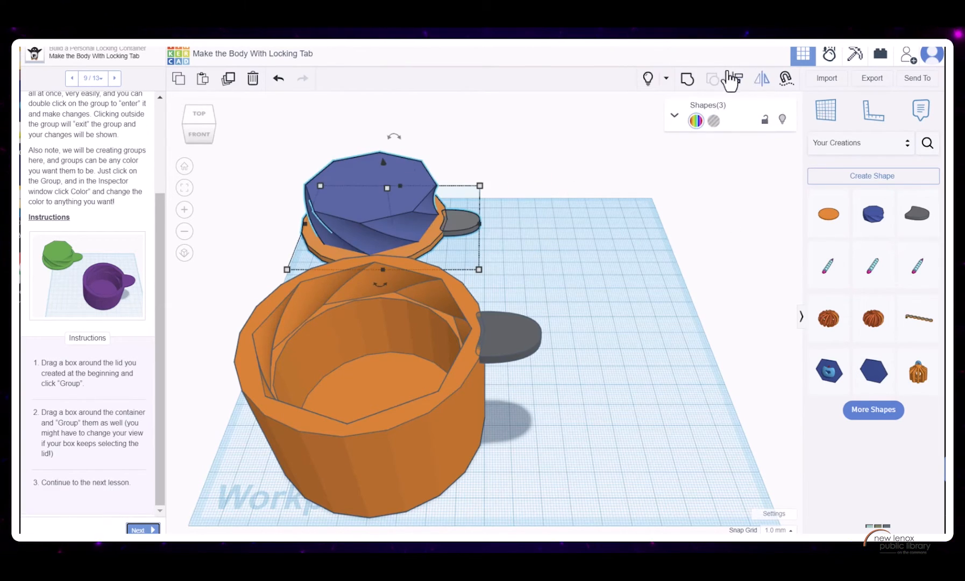
left_click(686, 80)
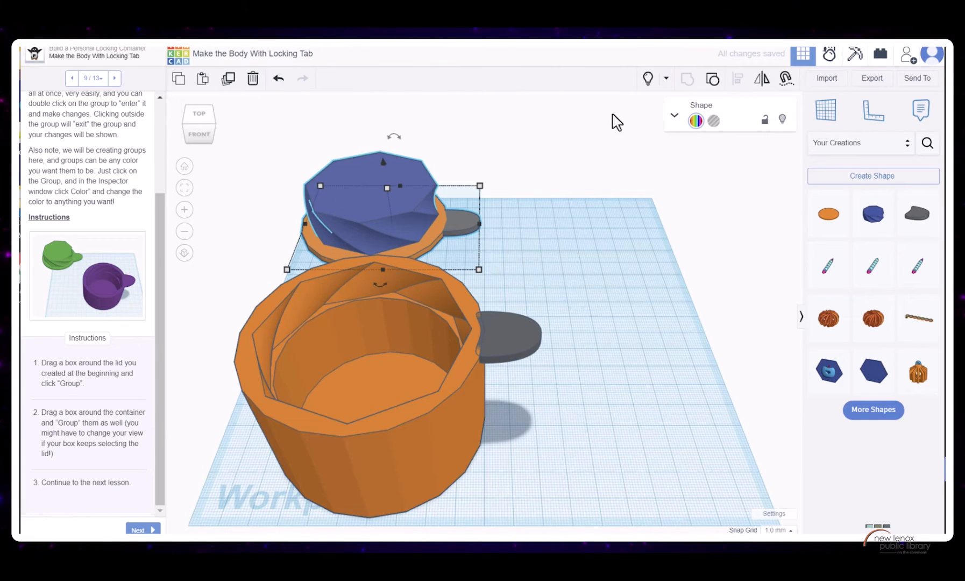
left_click(535, 236)
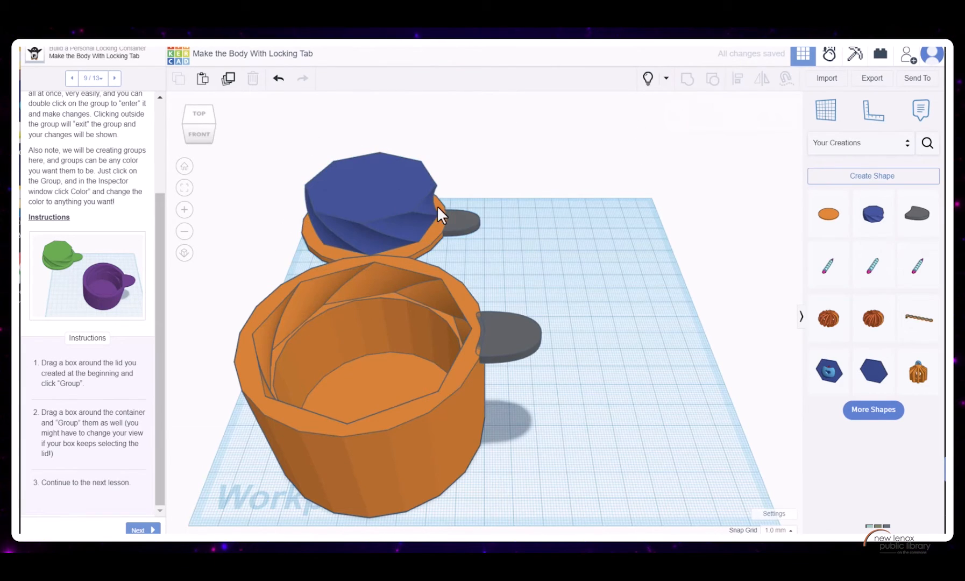
Step: Give the grouped lid the solid preset colour green
left_click(464, 220)
left_click(696, 121)
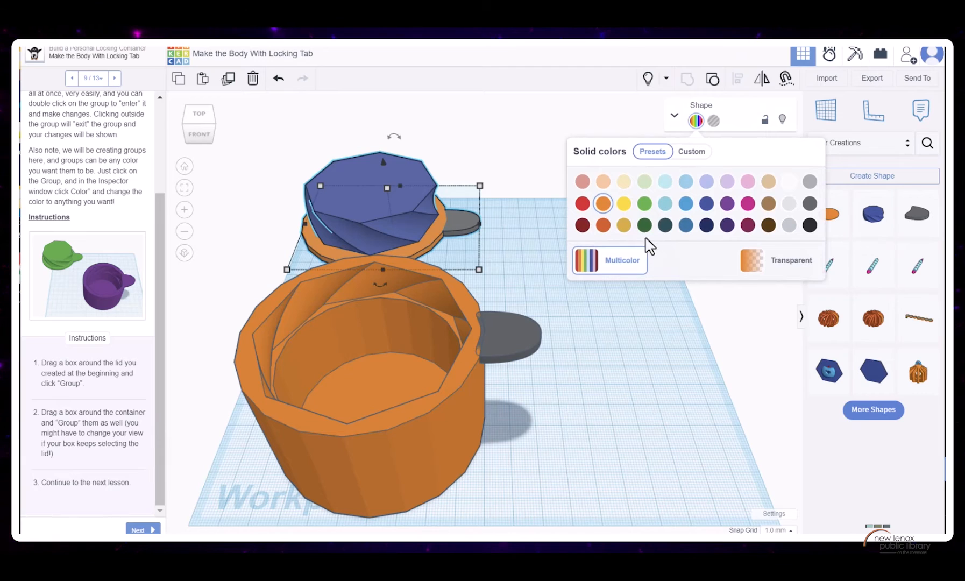
left_click(648, 208)
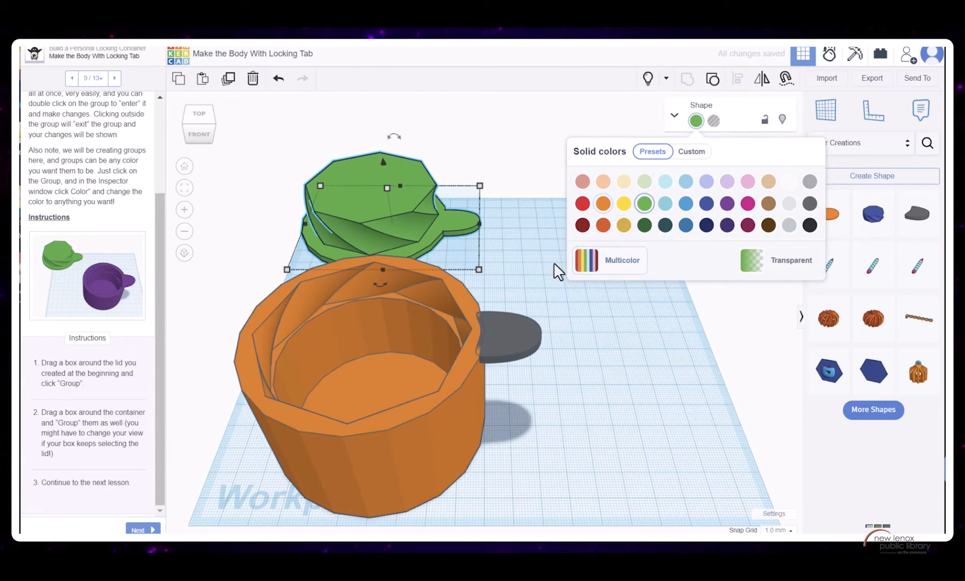
left_click(509, 264)
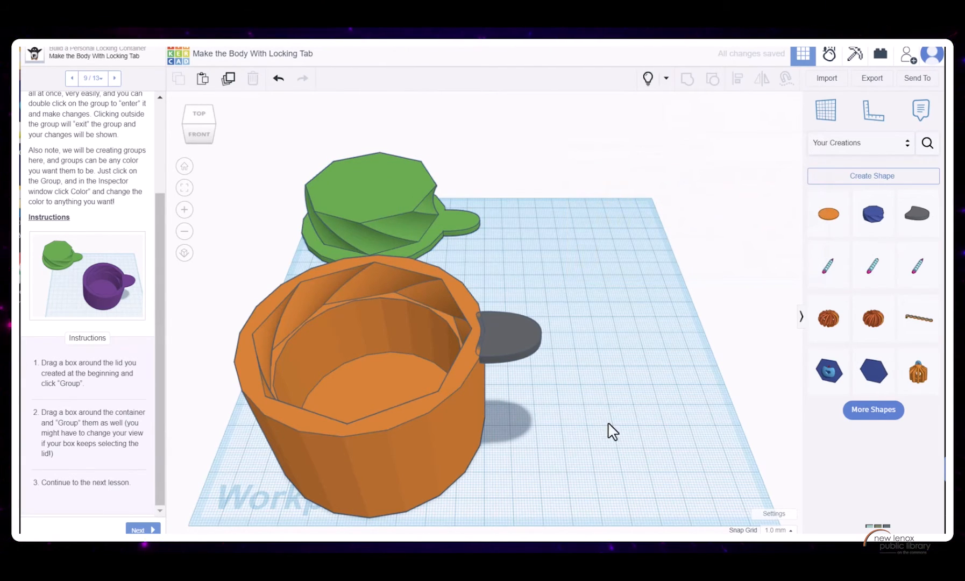
Step: Group the container body with its locking tab, leaving the green lid out of the group
left_click_drag(213, 277, 546, 384)
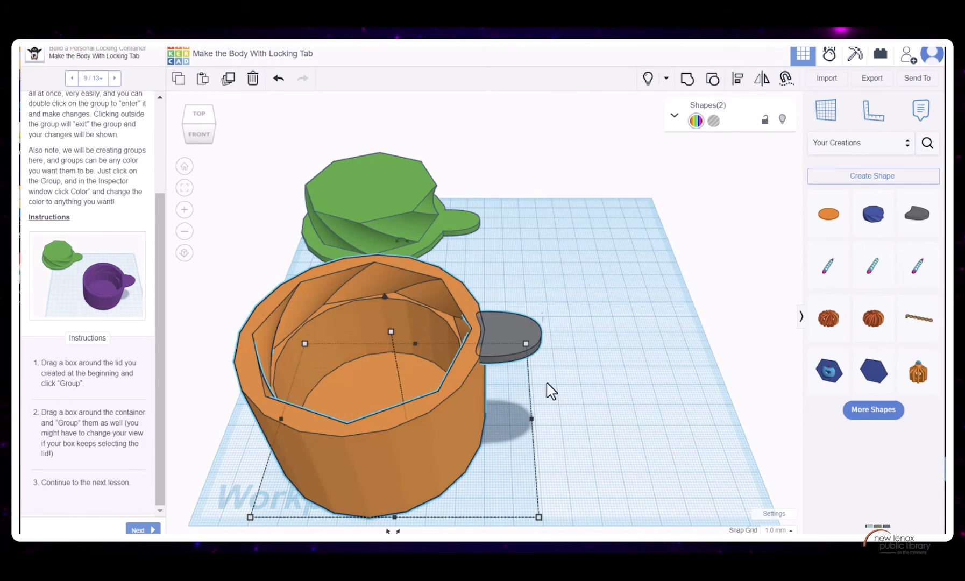
left_click(629, 411)
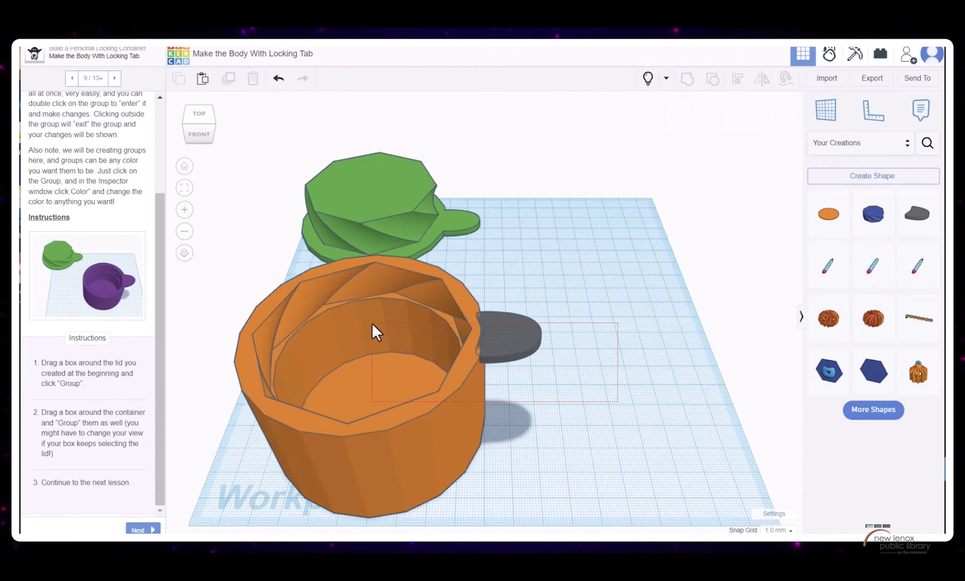
left_click_drag(369, 322, 368, 321)
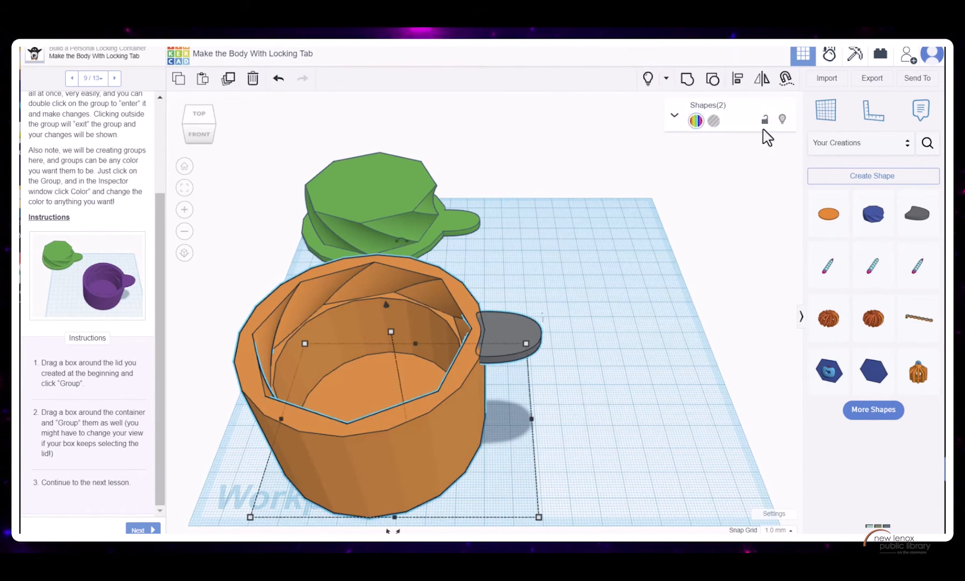
left_click(687, 79)
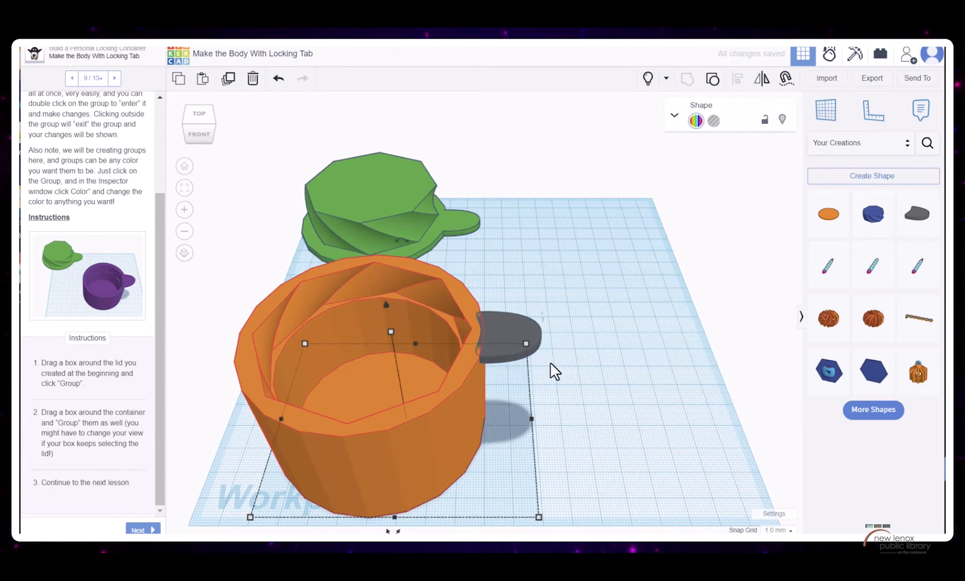
Step: Give the grouped container the solid preset colour purple and continue to the tutorial page Aligning the Lid
left_click(695, 120)
left_click(727, 211)
left_click(667, 428)
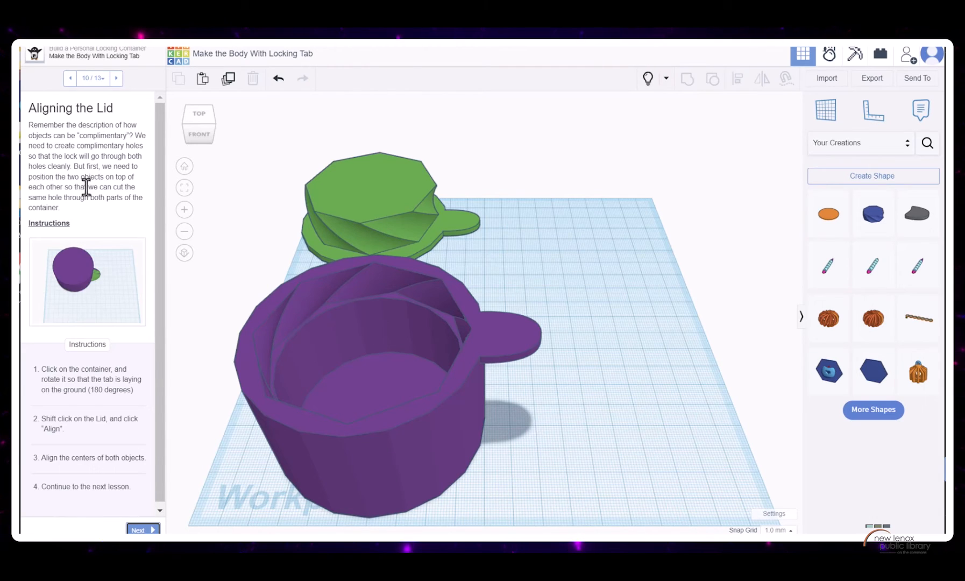
Step: Study the enlarged picture and instructions for positioning the container over the lid, and close the picture
left_click(73, 296)
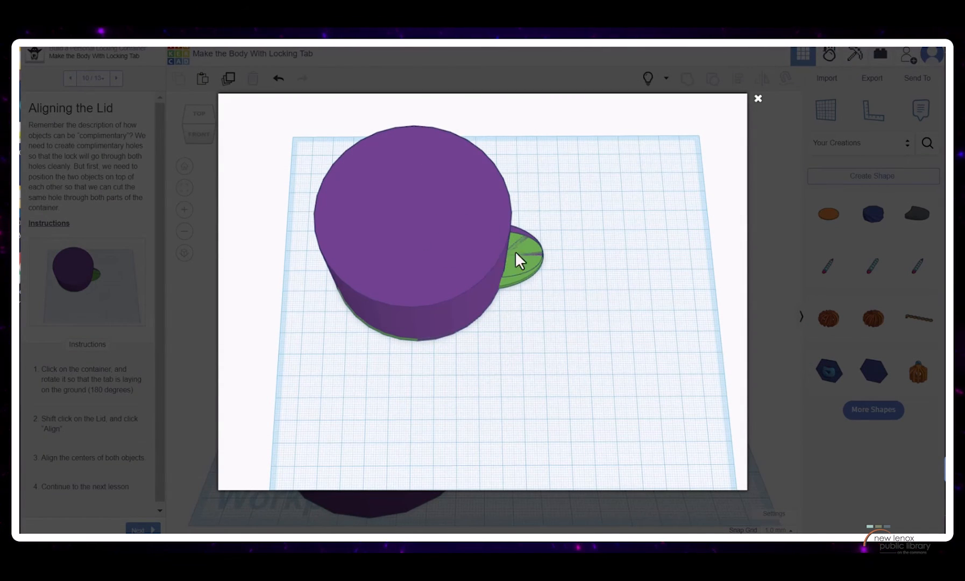
left_click(748, 102)
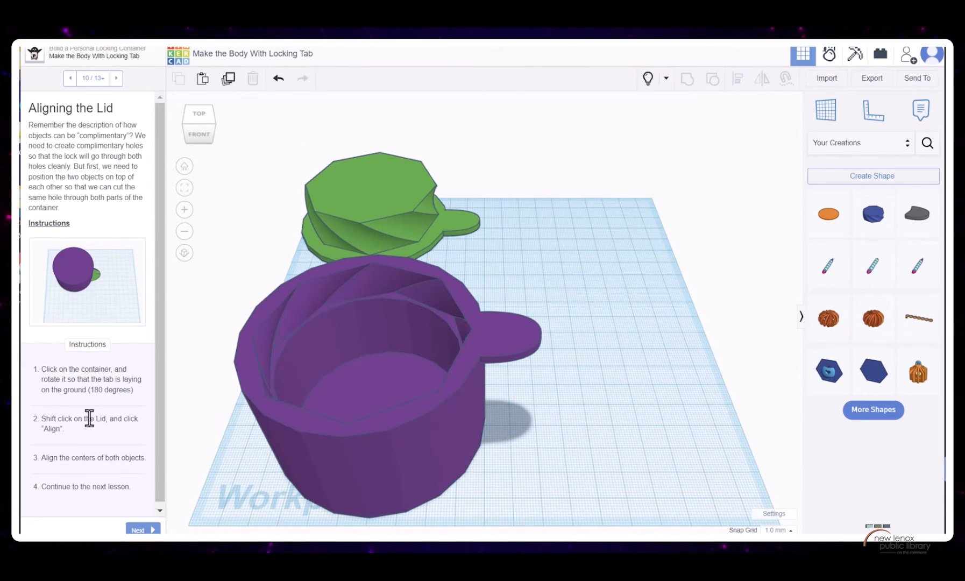
scroll(91, 409, "down", 1)
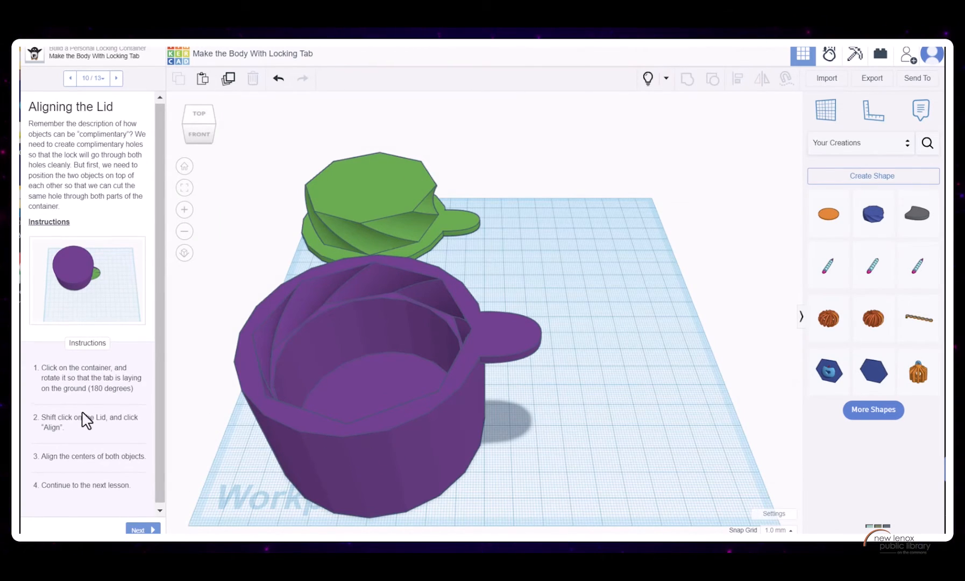
Step: Rotate the purple container 180° so that it is upside down with its tab on the workplane
left_click(413, 387)
left_click(199, 137)
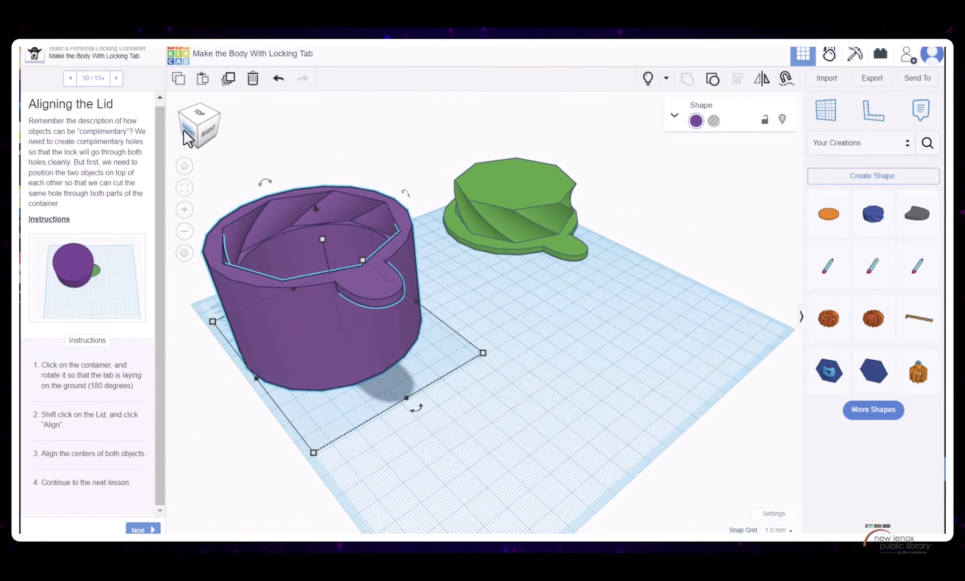
left_click_drag(323, 149, 383, 476)
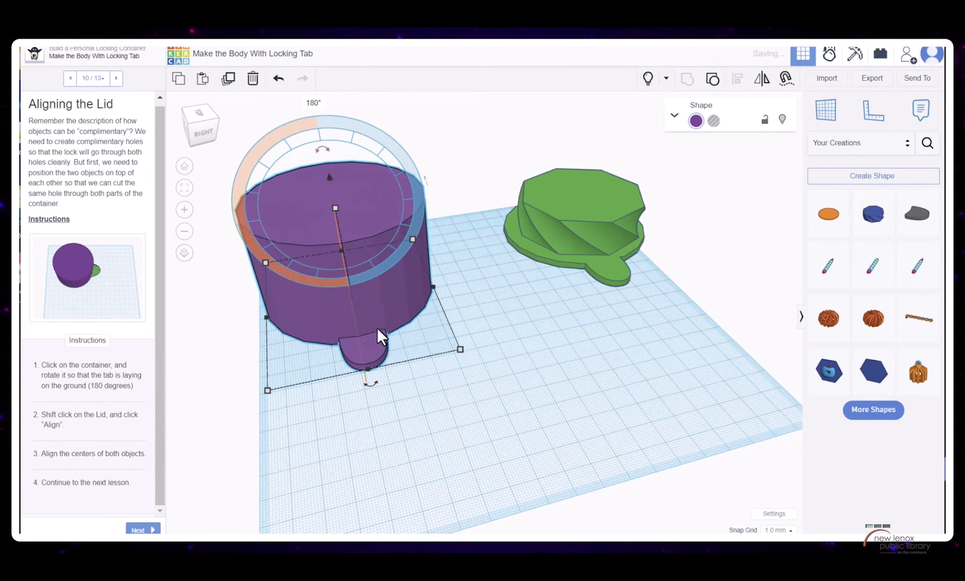
Step: Move the green lid beside the purple container and align the centers of both objects along the workplane's width
left_click_drag(584, 240, 516, 284)
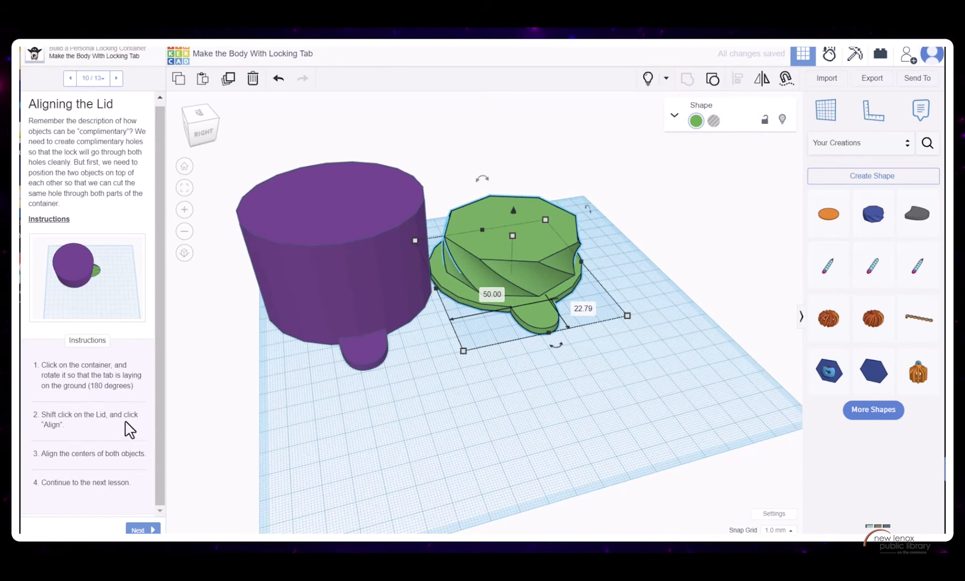
left_click(337, 246, "shift")
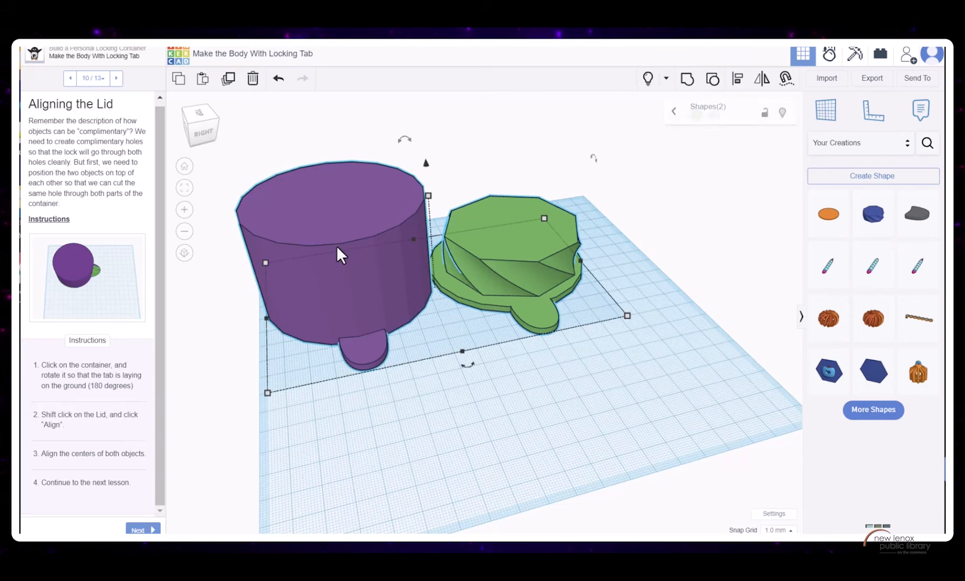
left_click(405, 342)
left_click(382, 293)
left_click(492, 269, "shift")
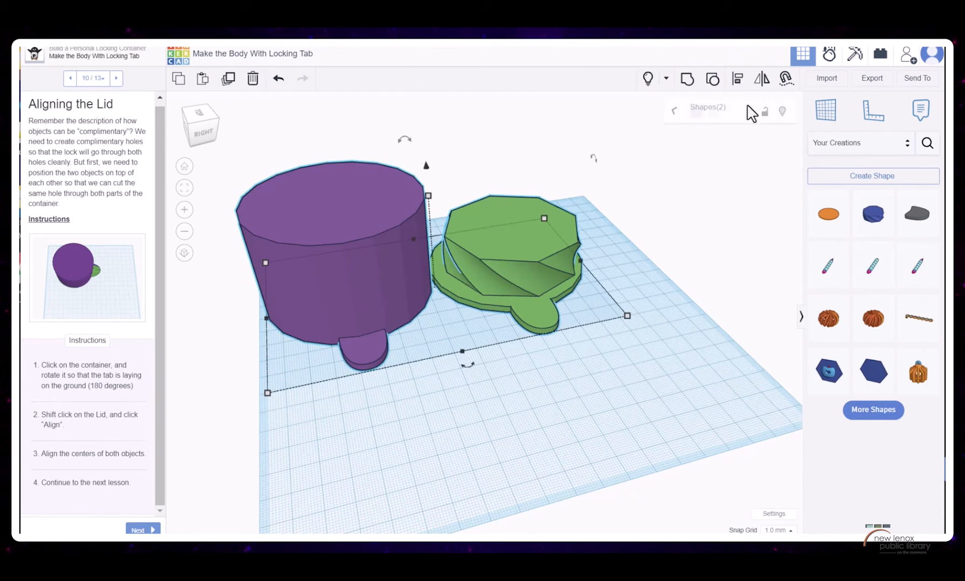
left_click(737, 78)
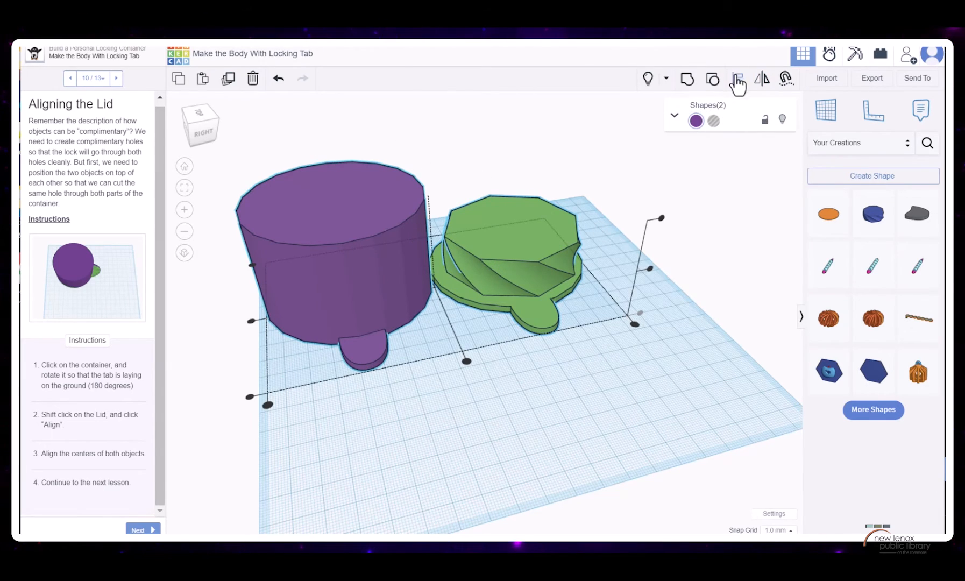
left_click(466, 362)
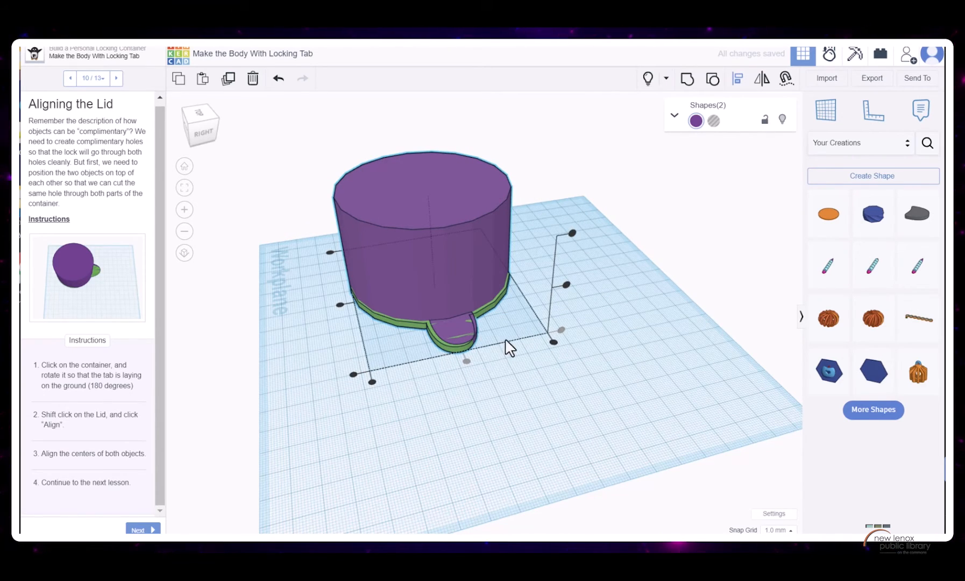
left_click(543, 450)
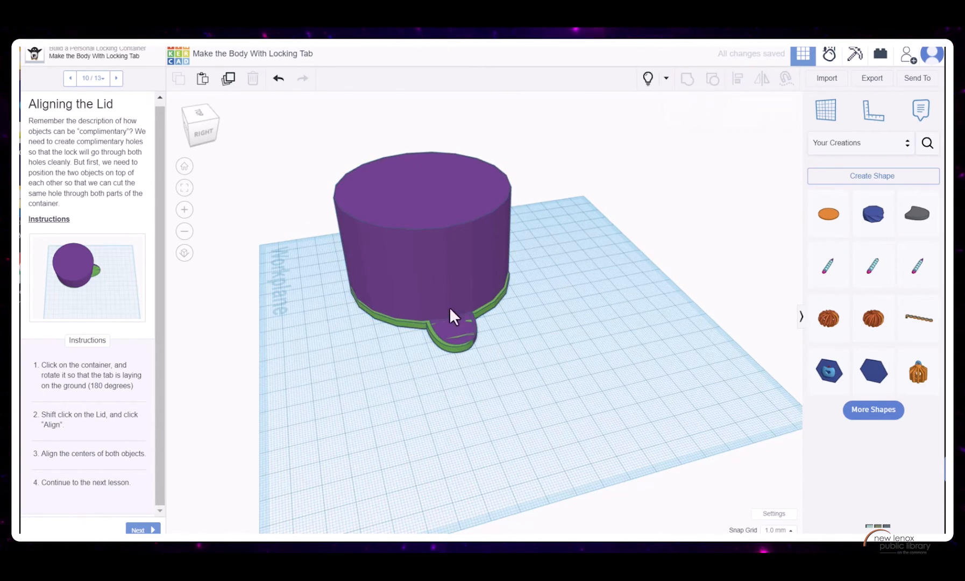
Step: Align the centers of the purple container and green lid along the tab direction too, and check their overlapping tabs
left_click(427, 330)
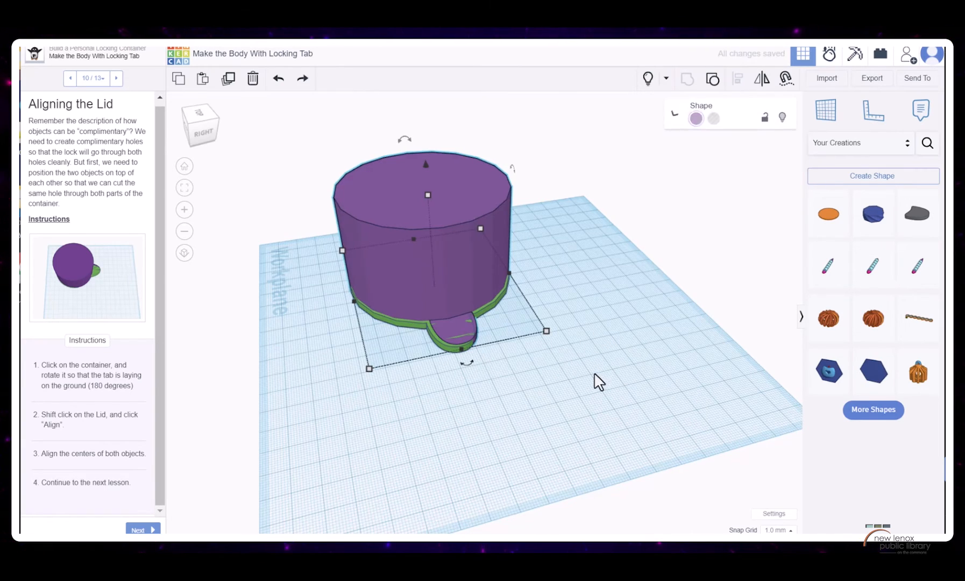
left_click(596, 381)
left_click(428, 332)
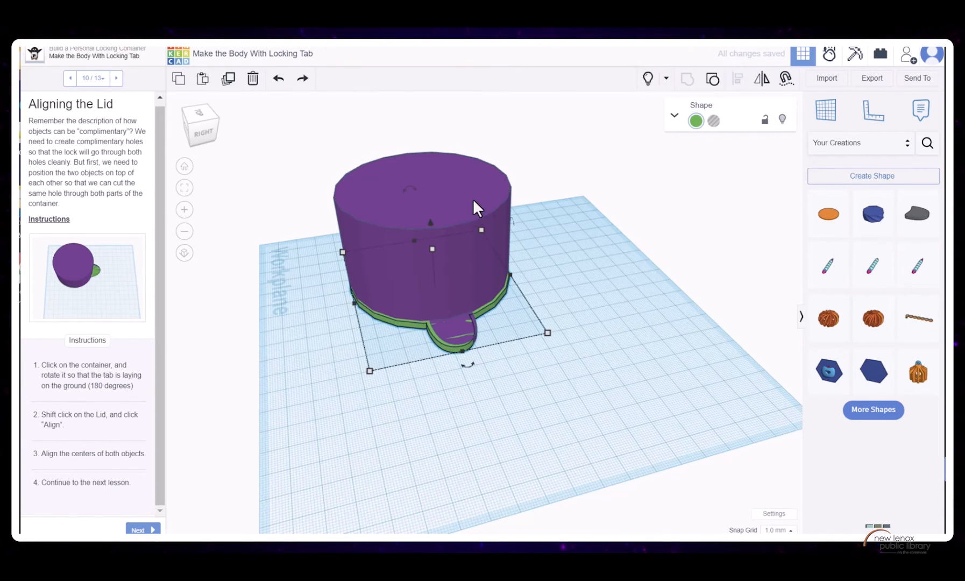
left_click(494, 194, "shift")
left_click(344, 311)
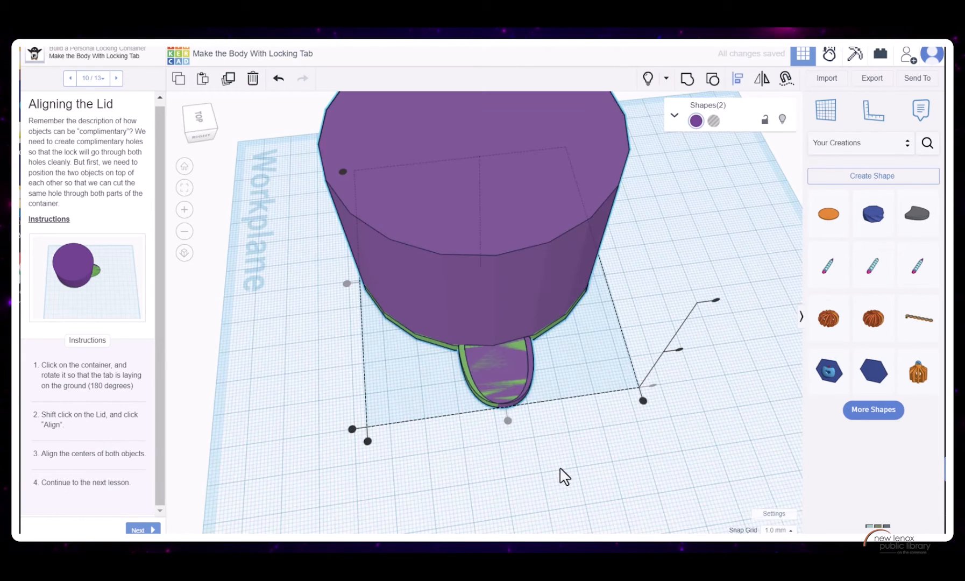
left_click(564, 477)
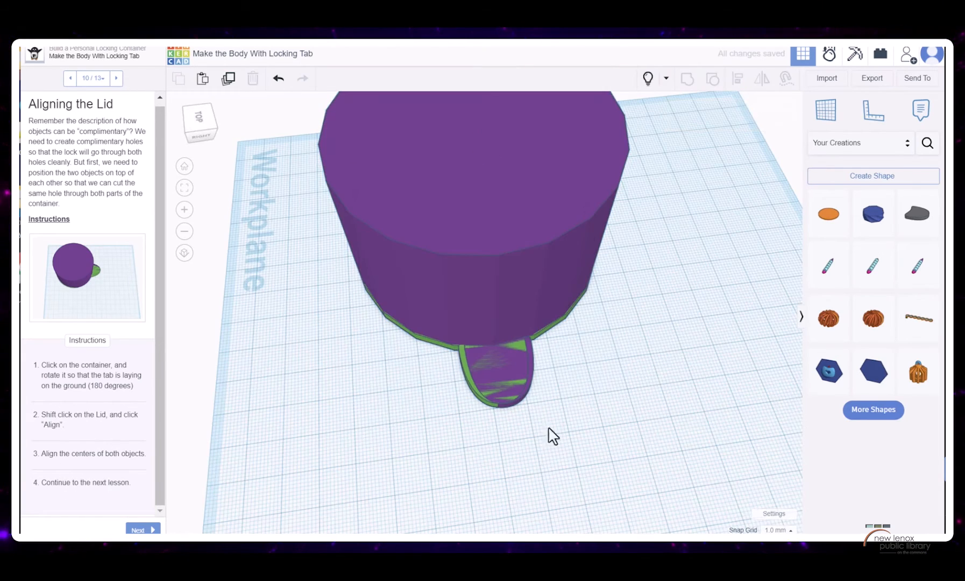
left_click(520, 373)
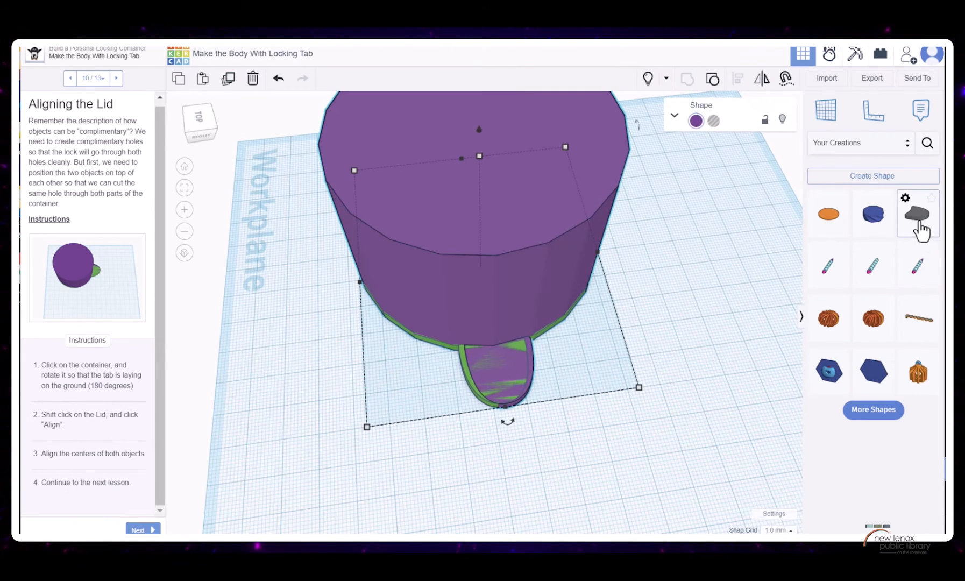
left_click(685, 318)
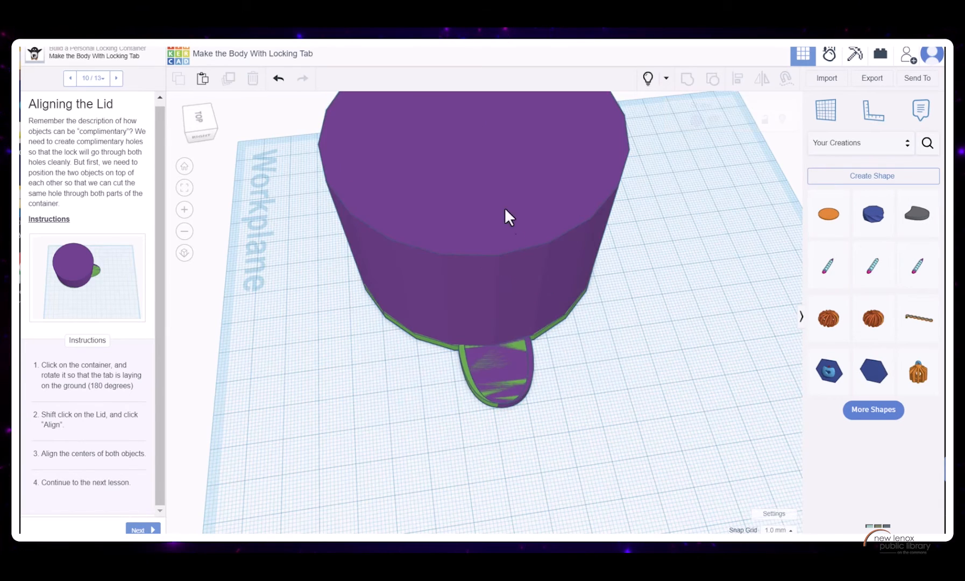
Step: Place the grey custom tab shape on the workplane beside the container's tab and set its length and width to 13 mm
left_click_drag(924, 228, 638, 396)
scroll(258, 134, "down", 4)
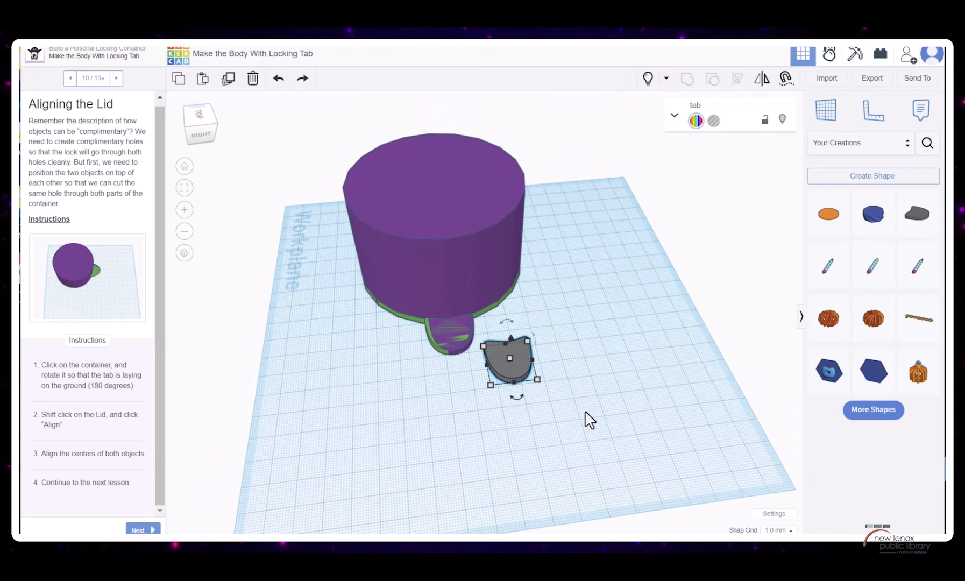
left_click(581, 399)
left_click(515, 374)
mouse_move(537, 379)
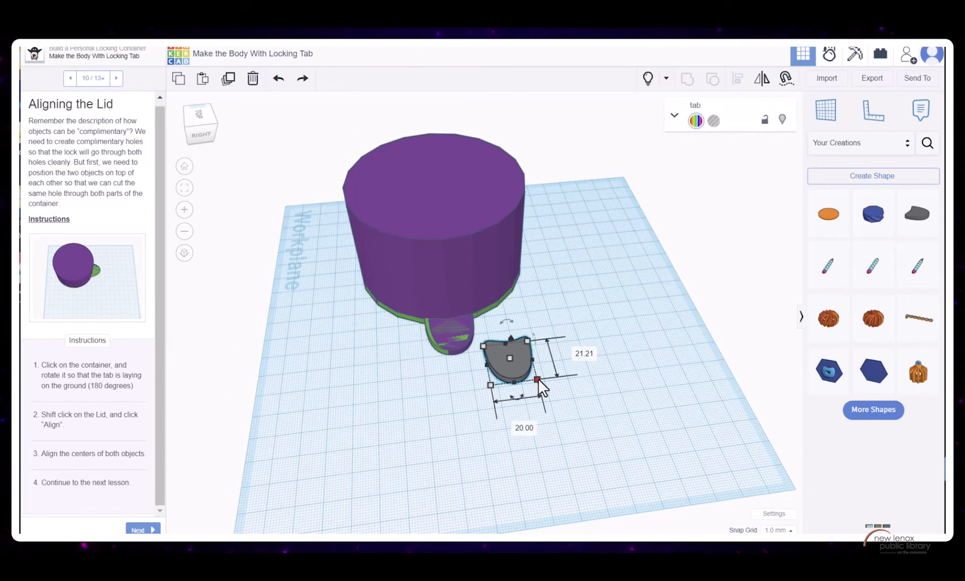
left_click(584, 353)
type("13")
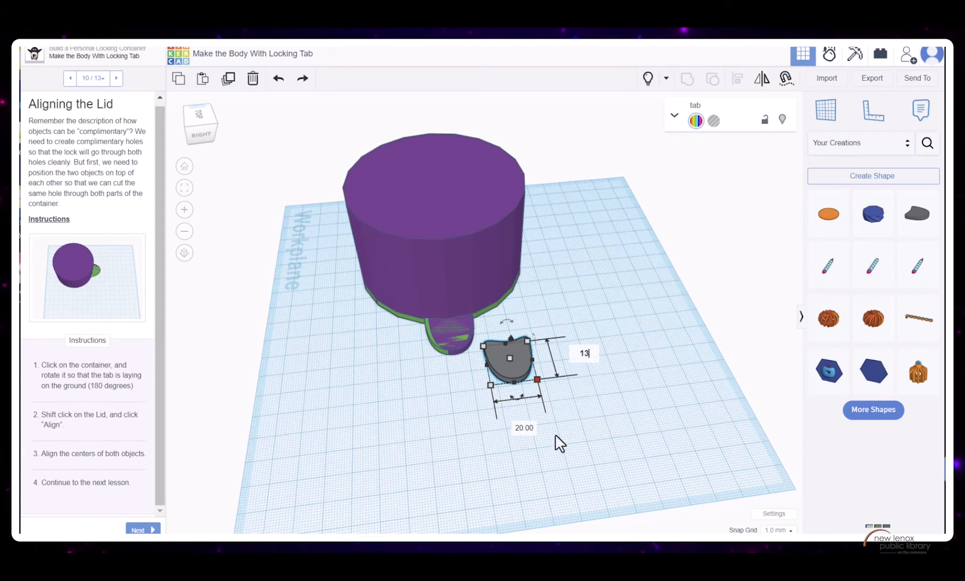
left_click(524, 427)
type("13")
key("Return")
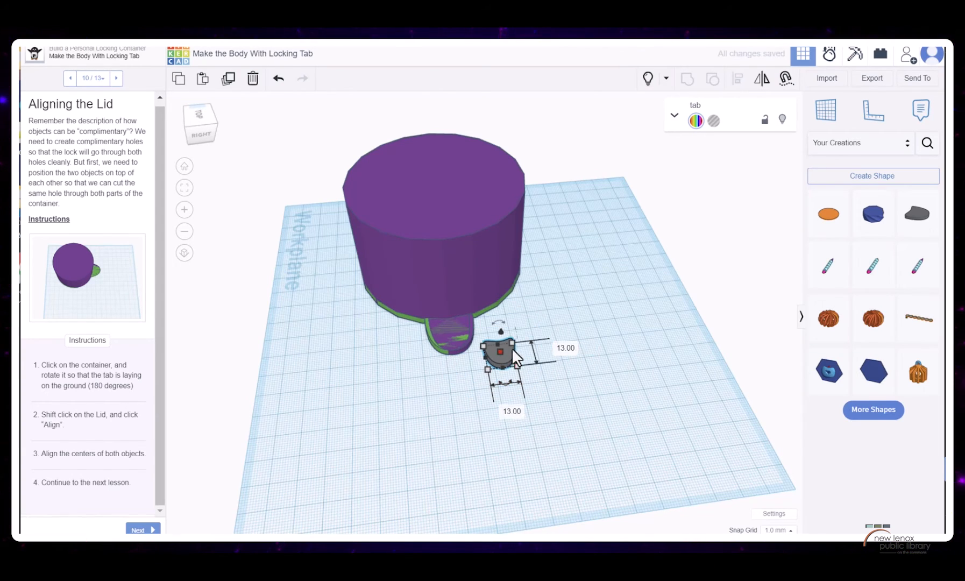
Step: Stretch the small tab shape to a height of 45 mm and turn it into a hole
mouse_move(498, 350)
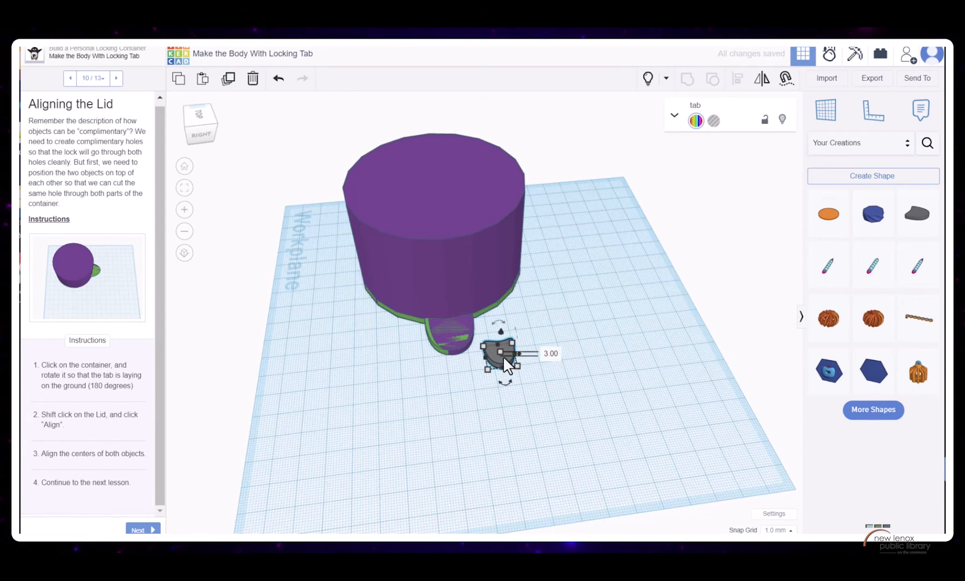
left_click_drag(499, 343, 489, 274)
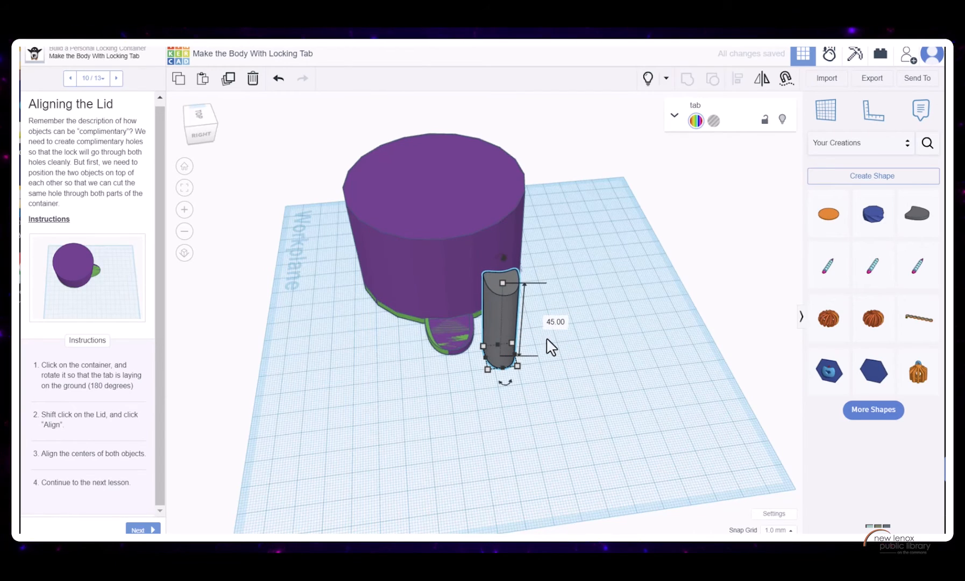
mouse_move(506, 320)
left_mouse_down()
mouse_move(471, 333)
mouse_move(504, 328)
left_mouse_up()
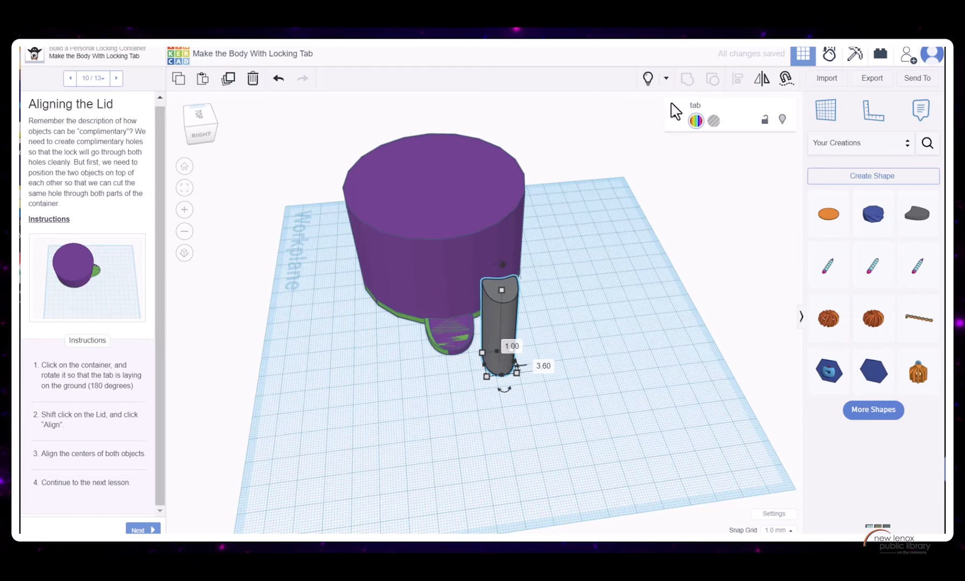
left_click(714, 122)
Step: Move the hole shape onto the center of the overlapping tabs and lower it so that it passes through both
left_click_drag(503, 329, 467, 308)
scroll(526, 312, "up", 2)
scroll(513, 303, "up", 1)
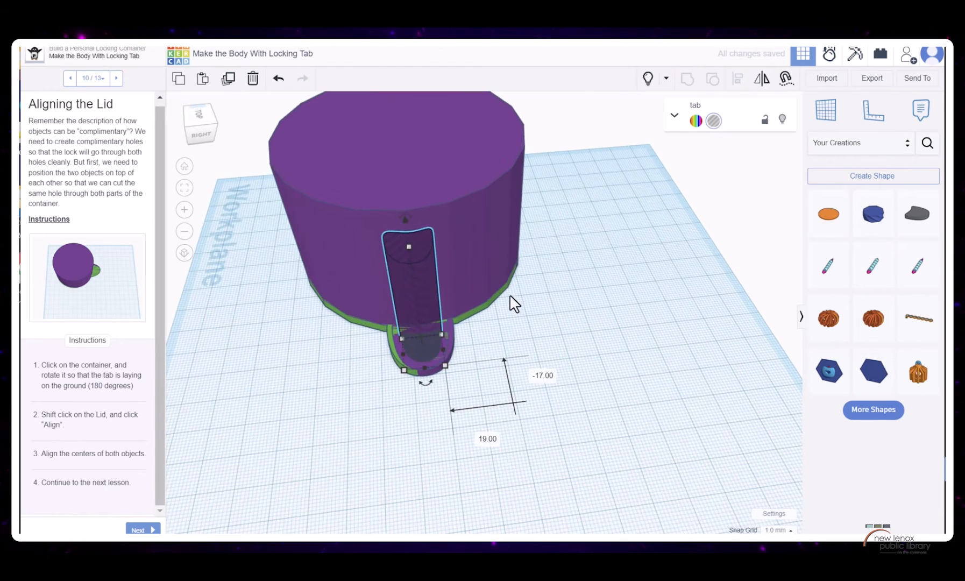
scroll(342, 184, "up", 1)
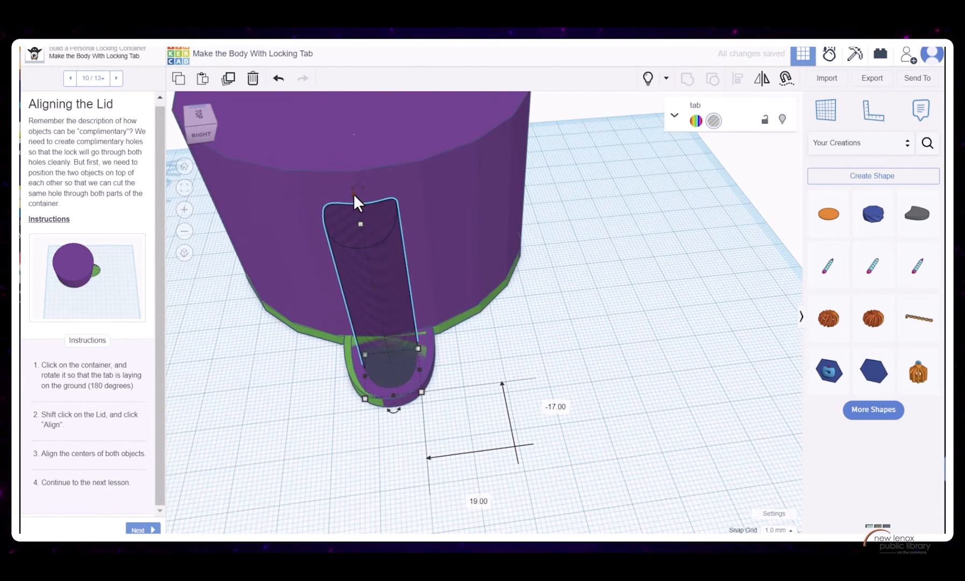
left_click_drag(353, 195, 355, 235)
Step: Duplicate the hole shape in place and group one copy with the purple container to cut its tab
left_click(228, 81)
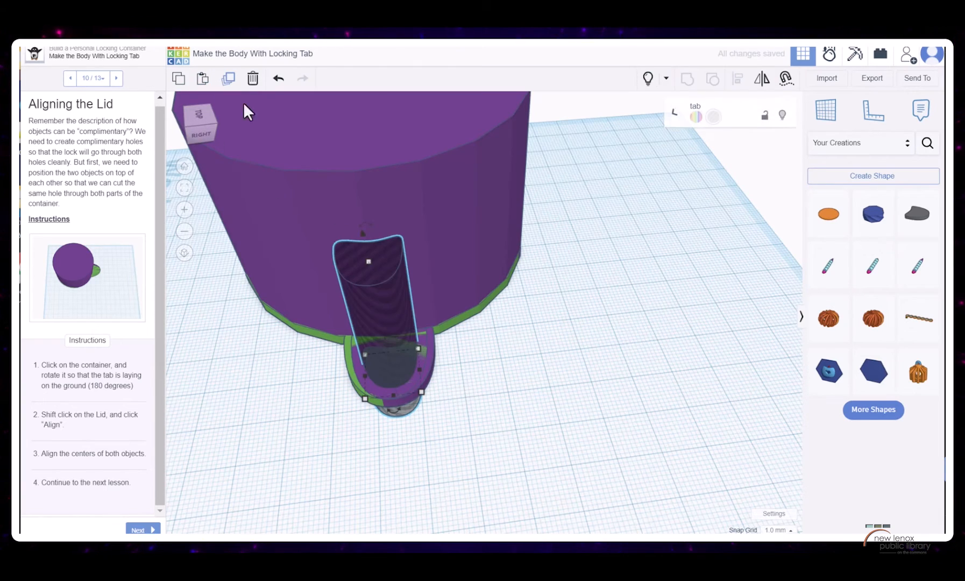
left_click(482, 363)
left_click(403, 303)
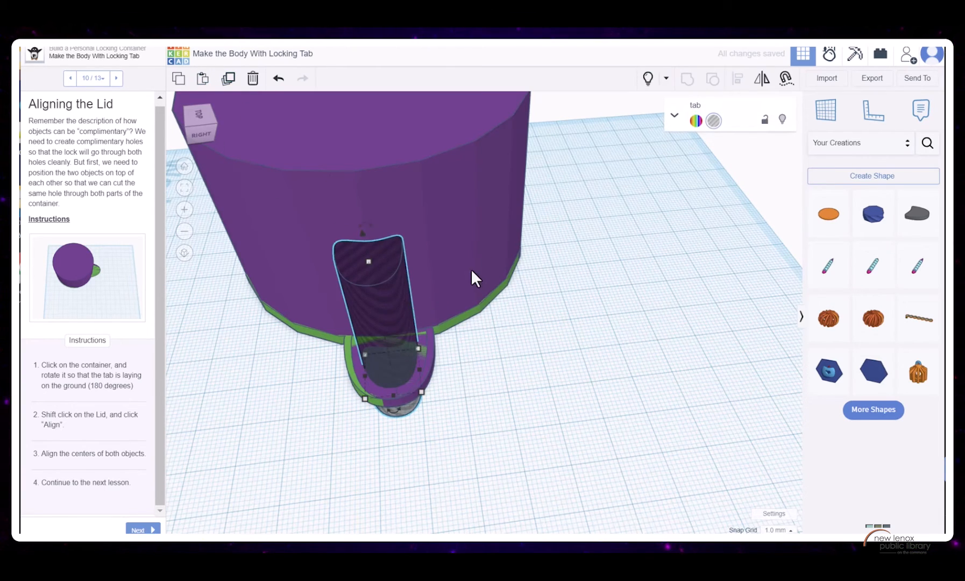
left_click(455, 202, "shift")
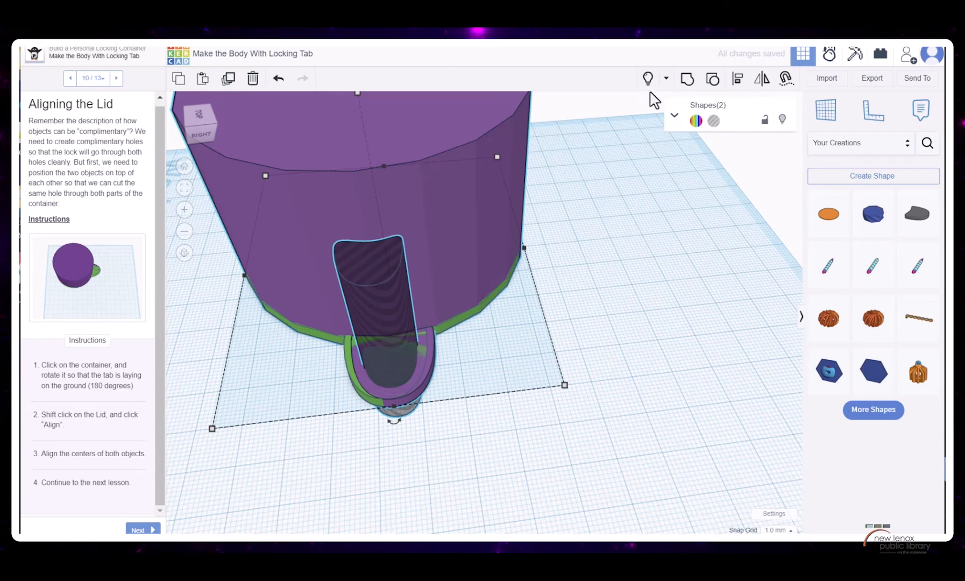
left_click(686, 80)
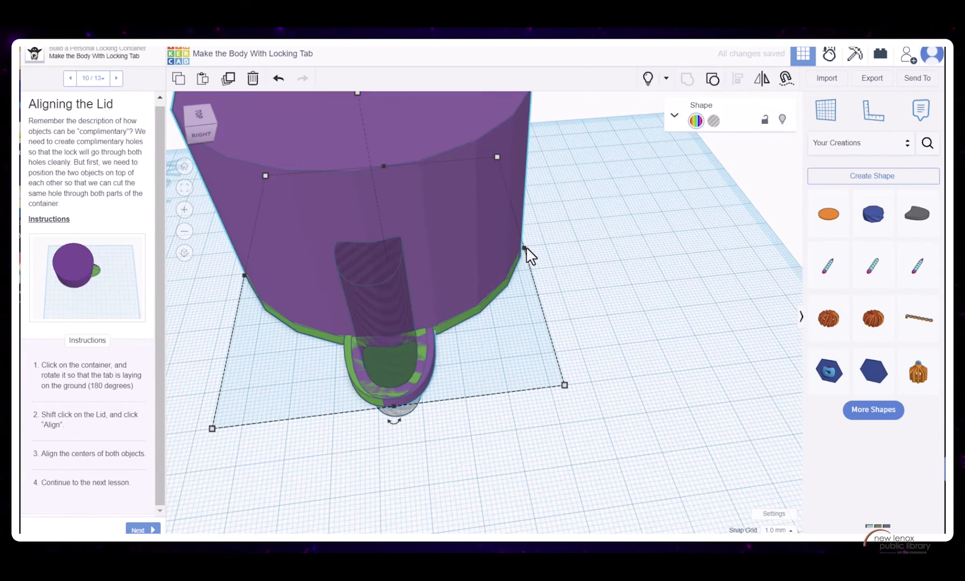
Step: Move the purple container aside and group the remaining hole shape with the green lid to cut the lid's tab
left_click_drag(458, 219, 803, 197)
left_click(387, 358)
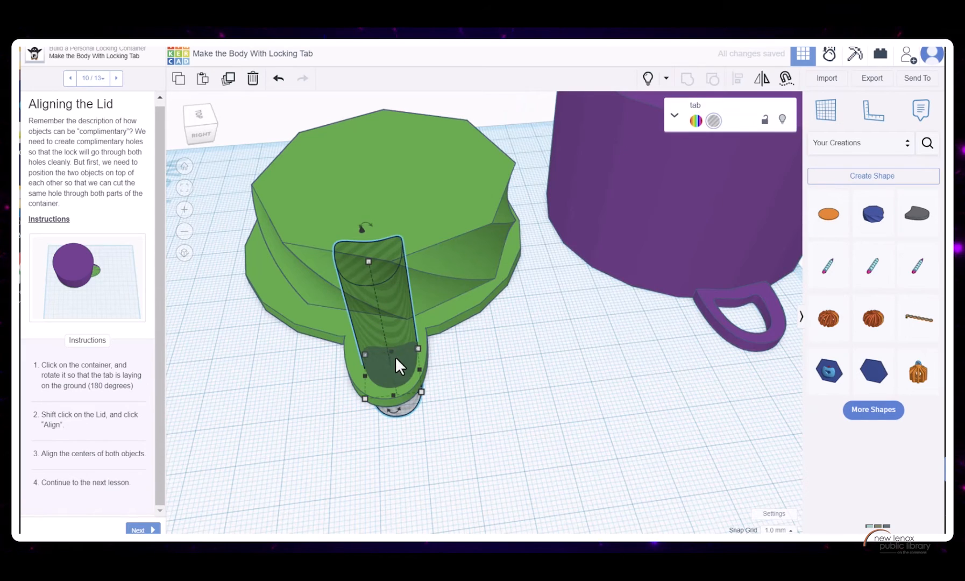
left_click(441, 242, "shift")
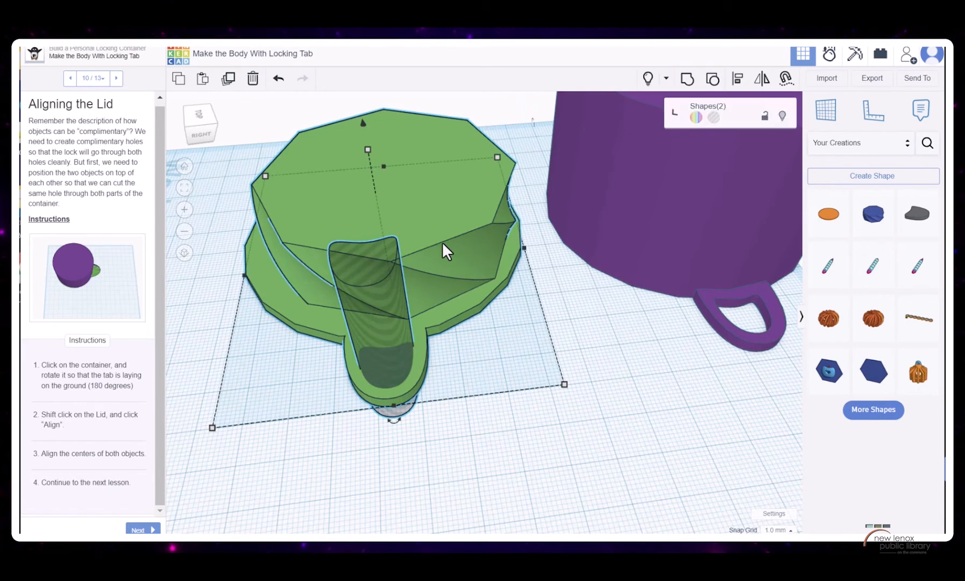
left_click(686, 79)
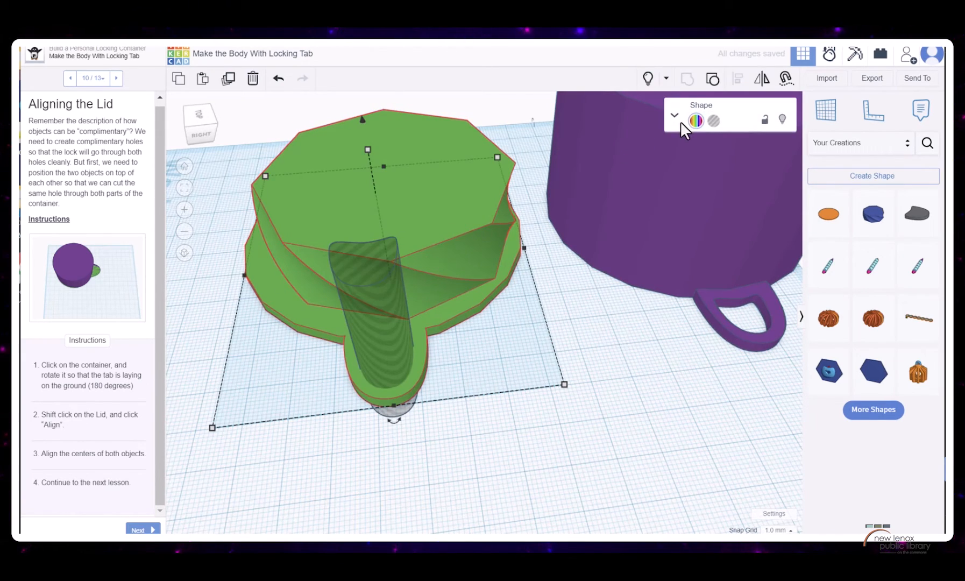
left_click(685, 233)
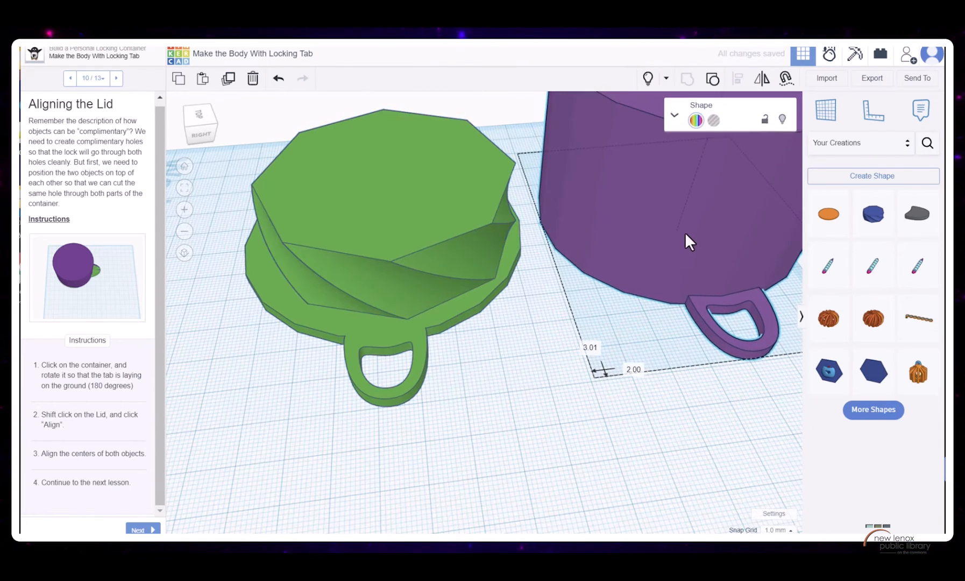
scroll(549, 366, "down", 4)
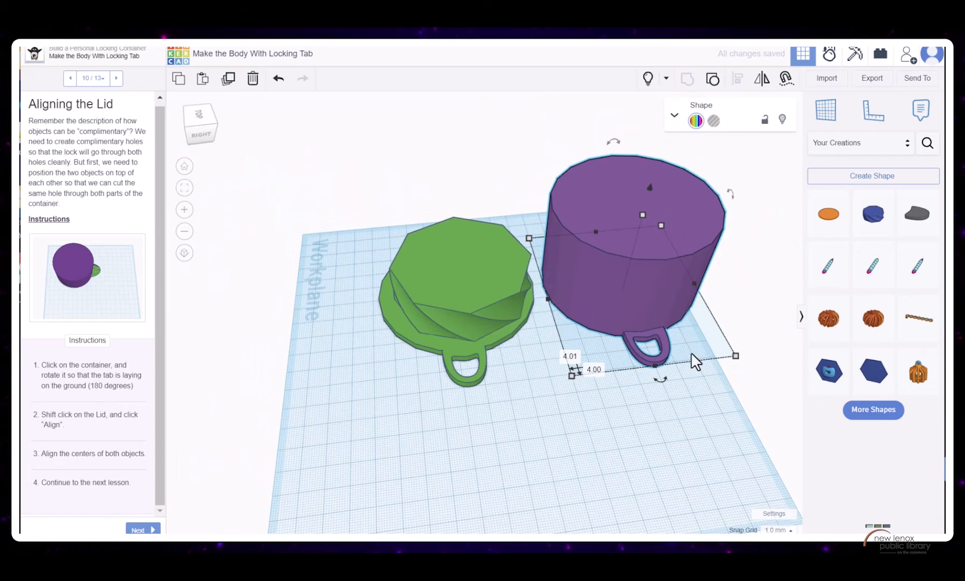
Step: Review the tutorial page Cut the Locking Holes, then continue to Prepare the Shapes for 3D Printing and read its instructions
left_click(141, 530)
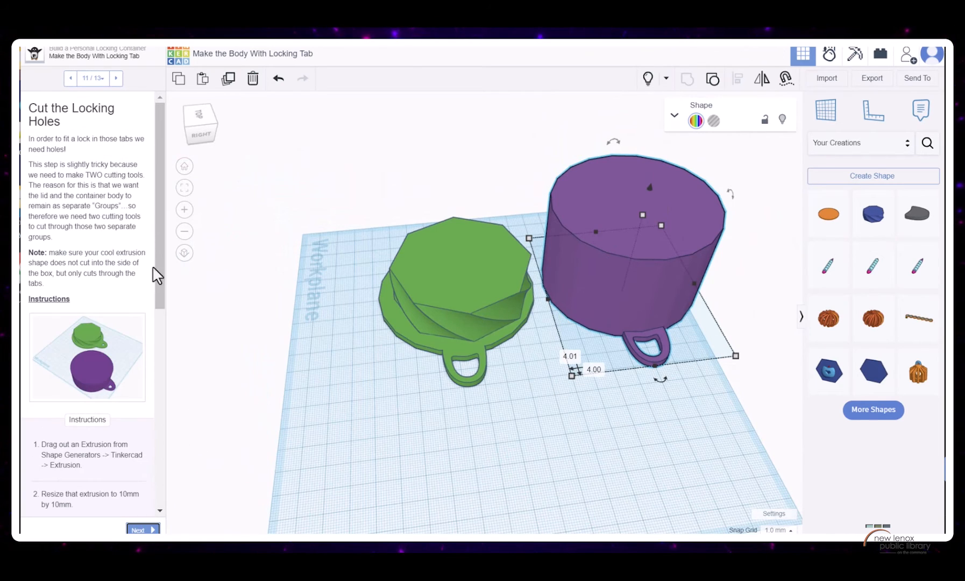
scroll(120, 448, "down", 8)
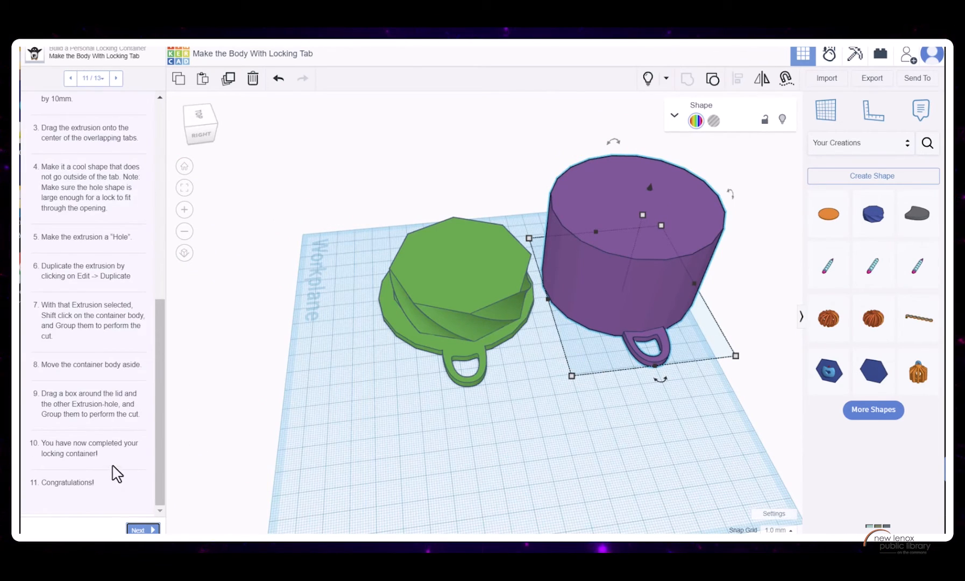
left_click(139, 530)
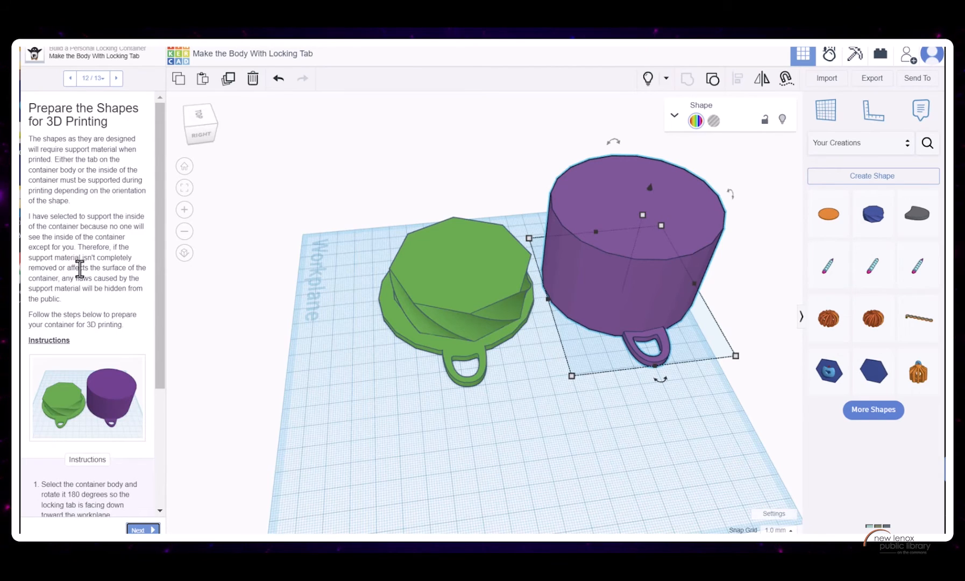
scroll(76, 253, "down", 2)
scroll(96, 237, "down", 3)
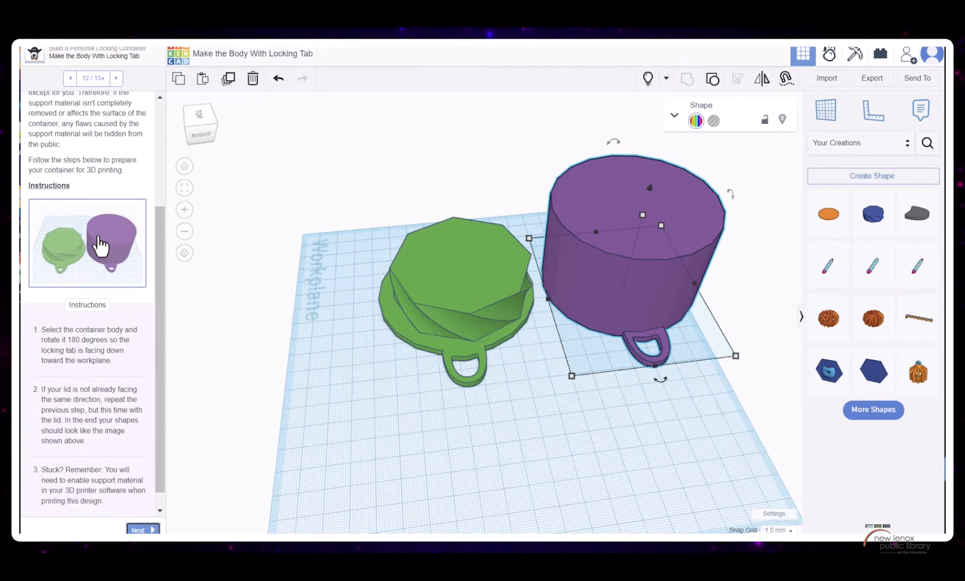
Step: Spread the green lid and the purple container farther apart on the workplane, both with their tabs facing down
left_click(358, 316)
left_click_drag(662, 276, 664, 368)
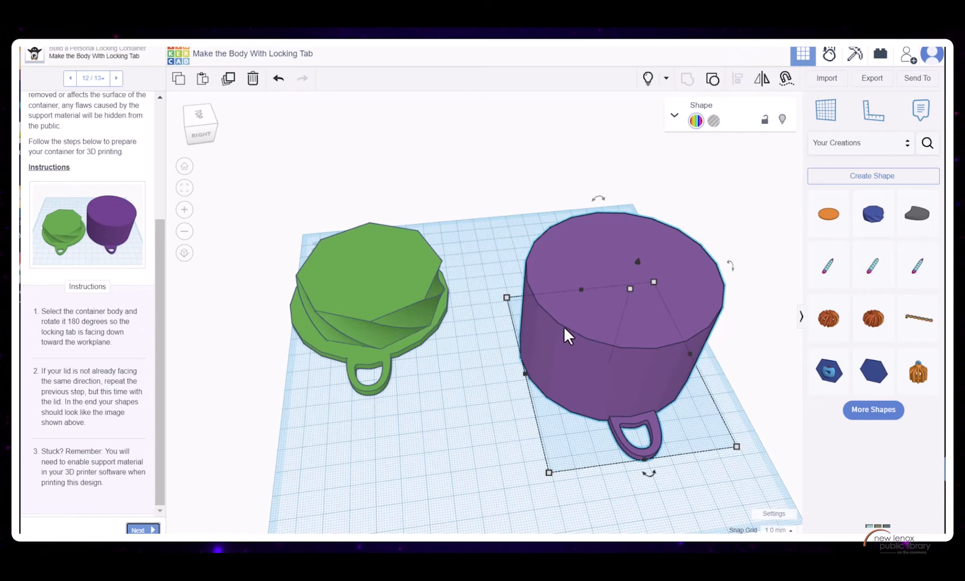
Step: Rename the design as ss_container_White
left_click(215, 142)
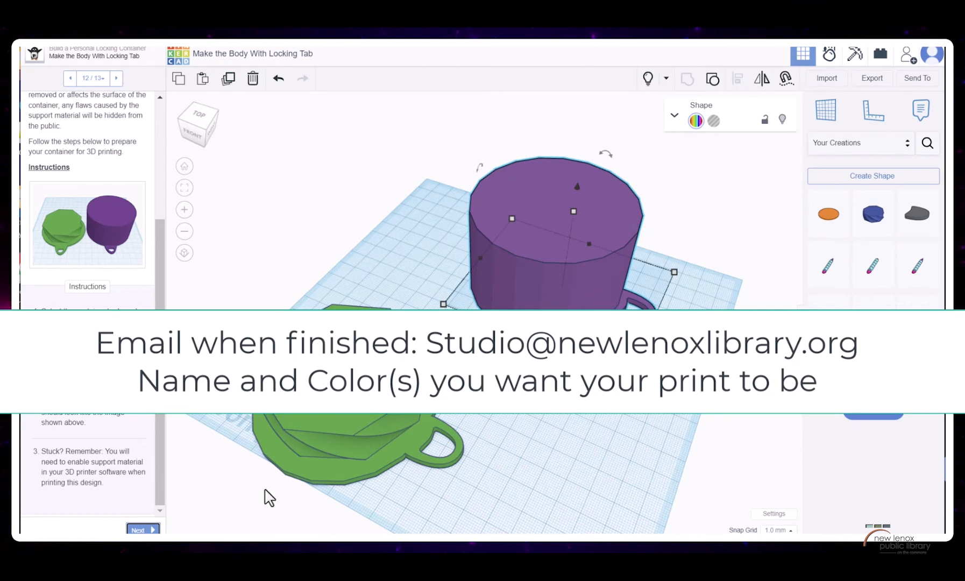
left_click(251, 58)
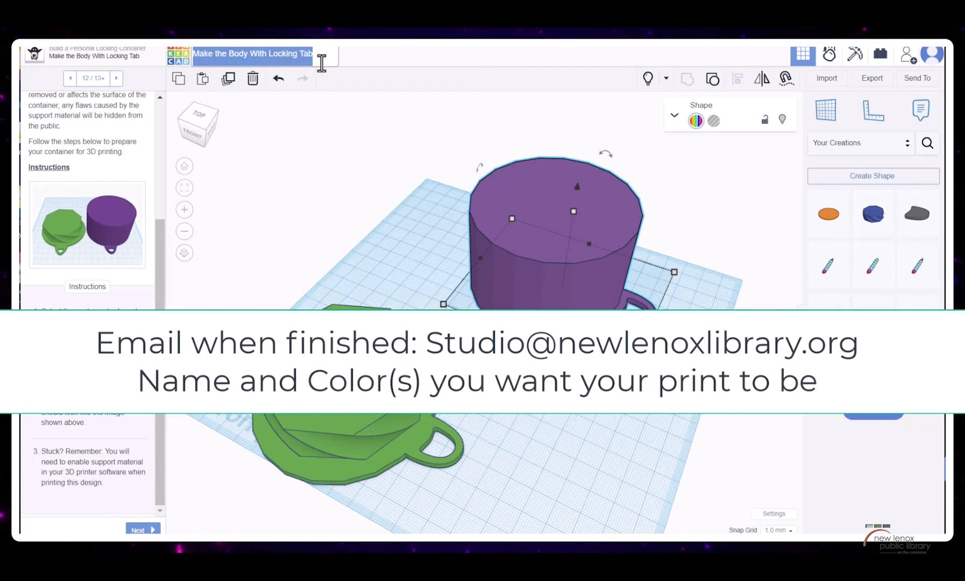
left_click(400, 170)
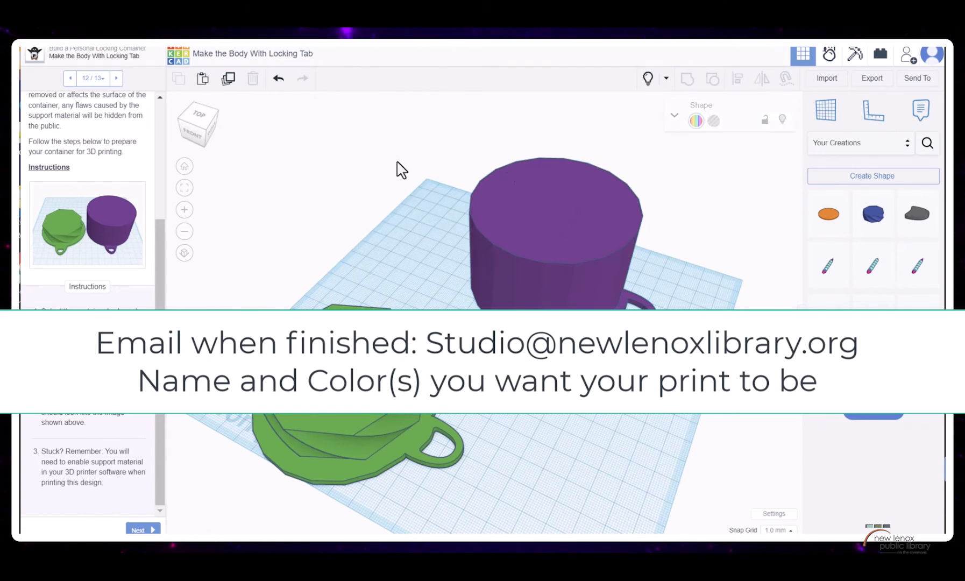
left_click(282, 54)
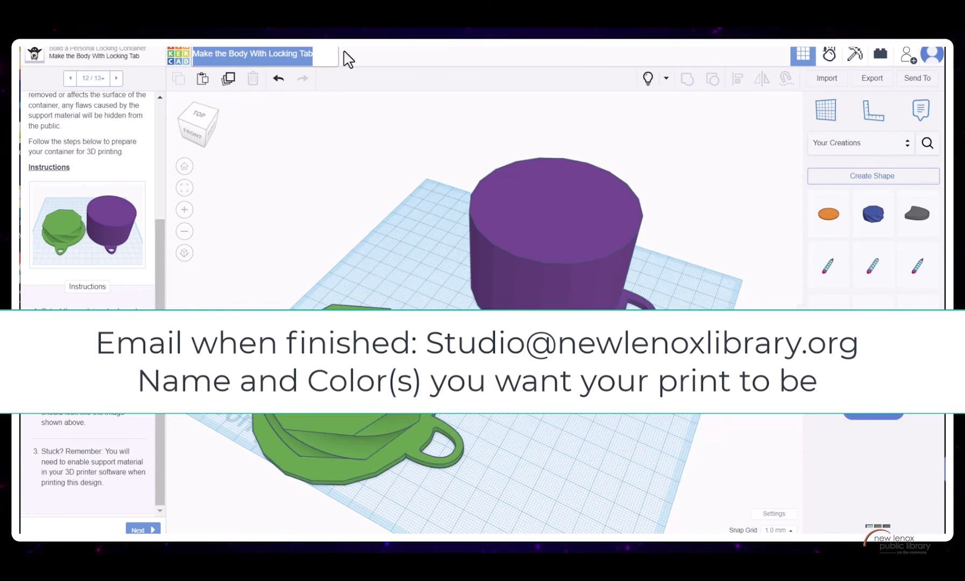
type("ss_")
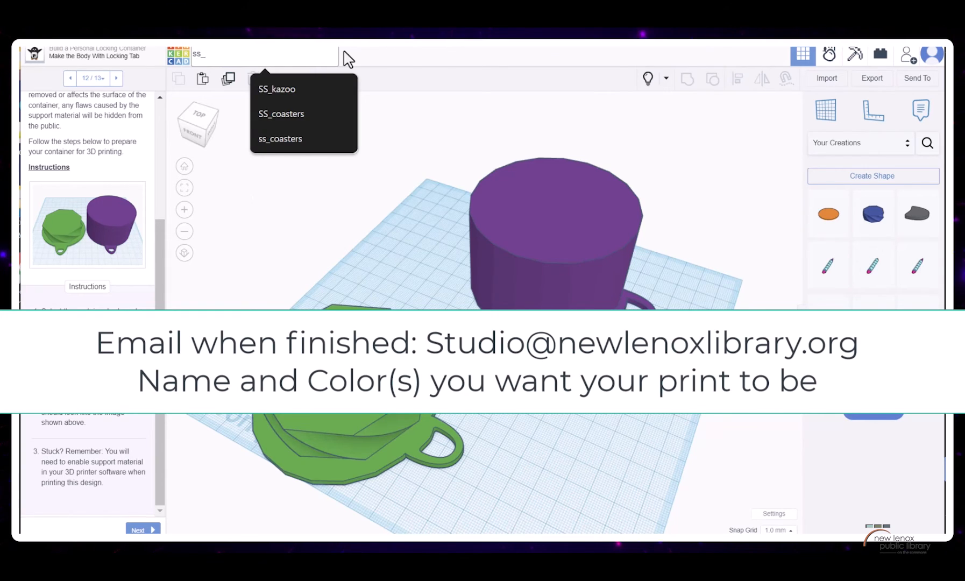
type("con")
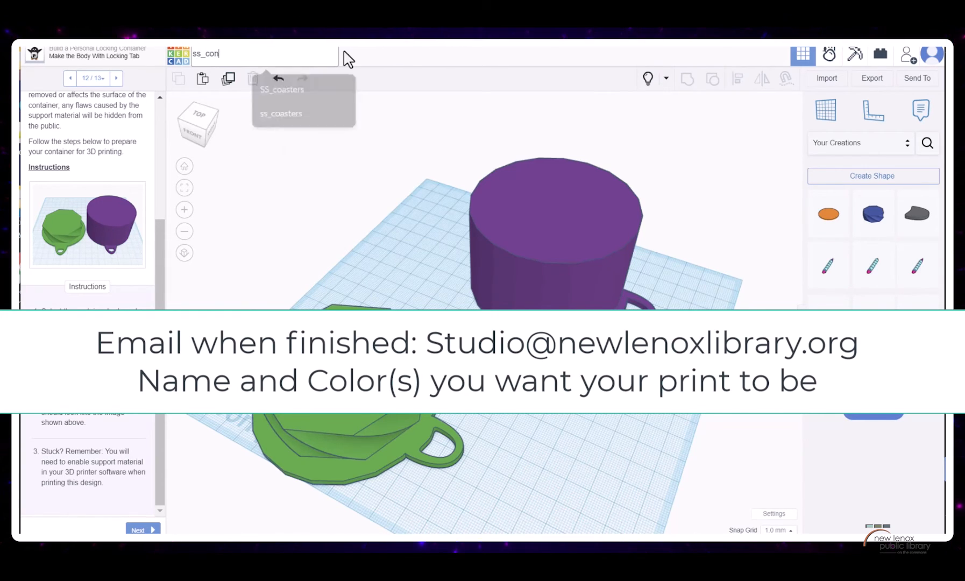
type("tainer")
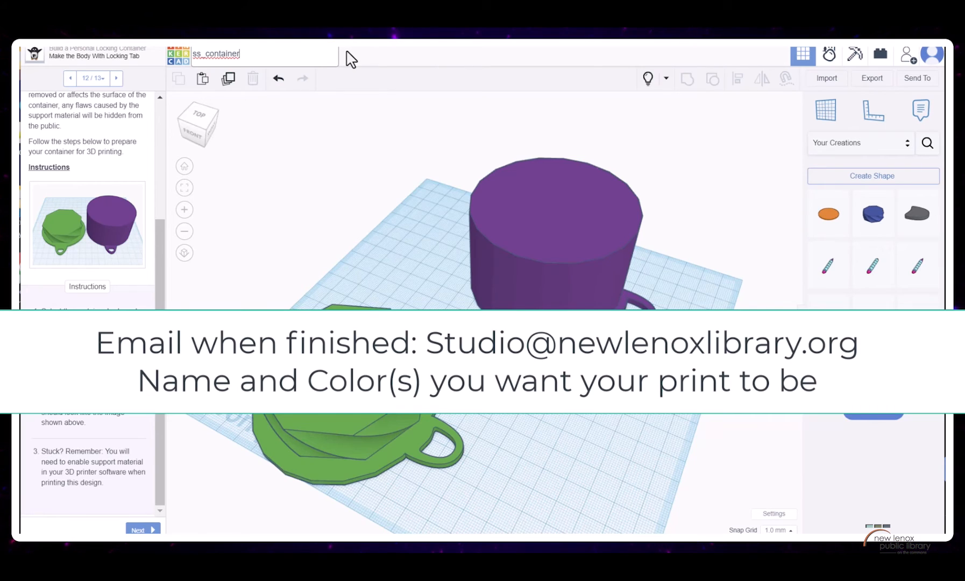
type("_White")
left_click(411, 176)
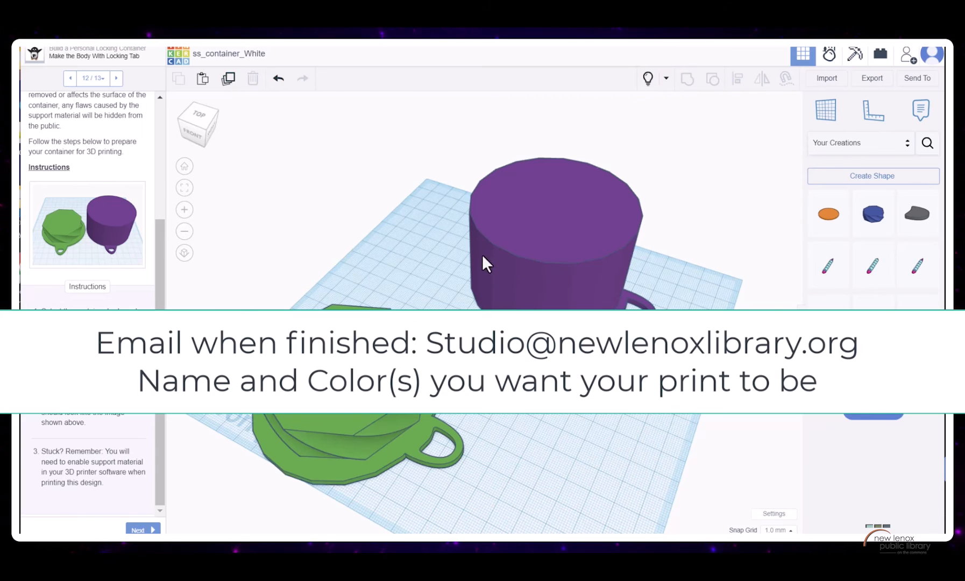
Step: Move the purple container about 19.4 mm across the workplane, closer to the green lid
left_click_drag(536, 257, 505, 251)
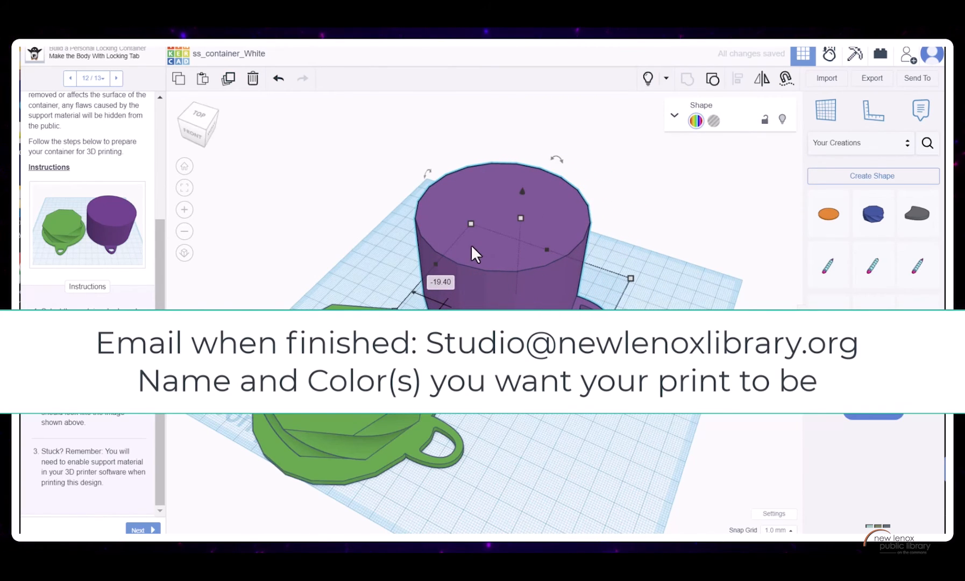